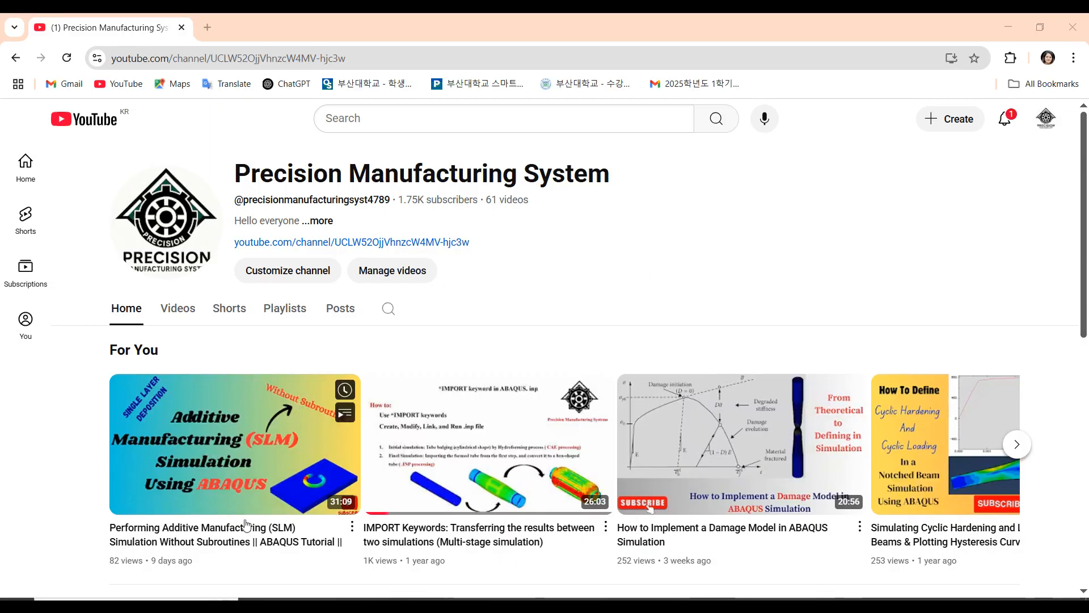
pyautogui.moveTo(220, 498)
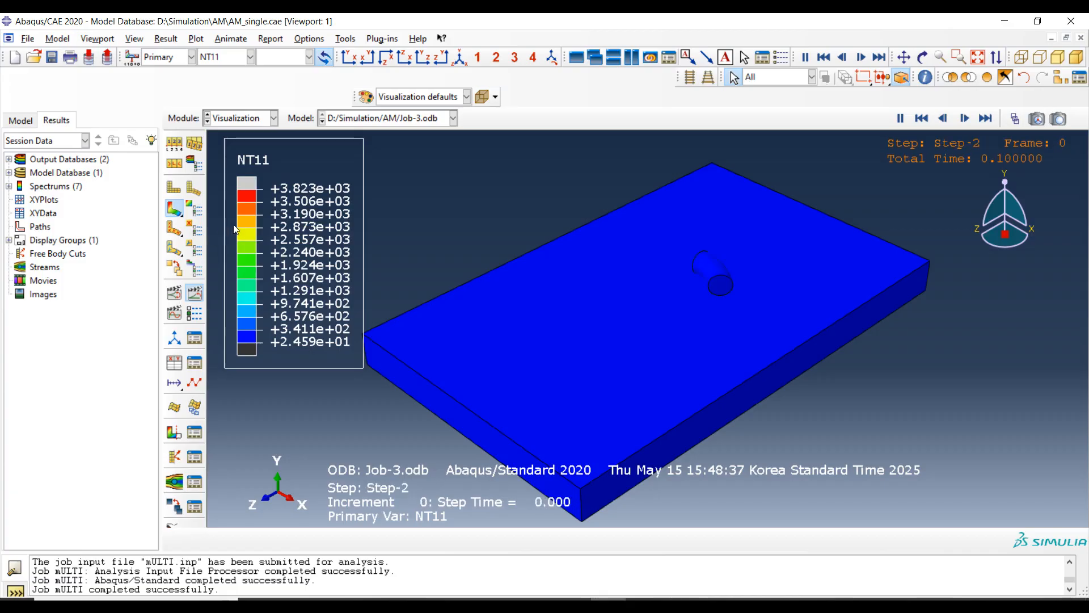
# - Show the model tree instead of the results and switch from Visualization to the Part module
pyautogui.click(25, 124)
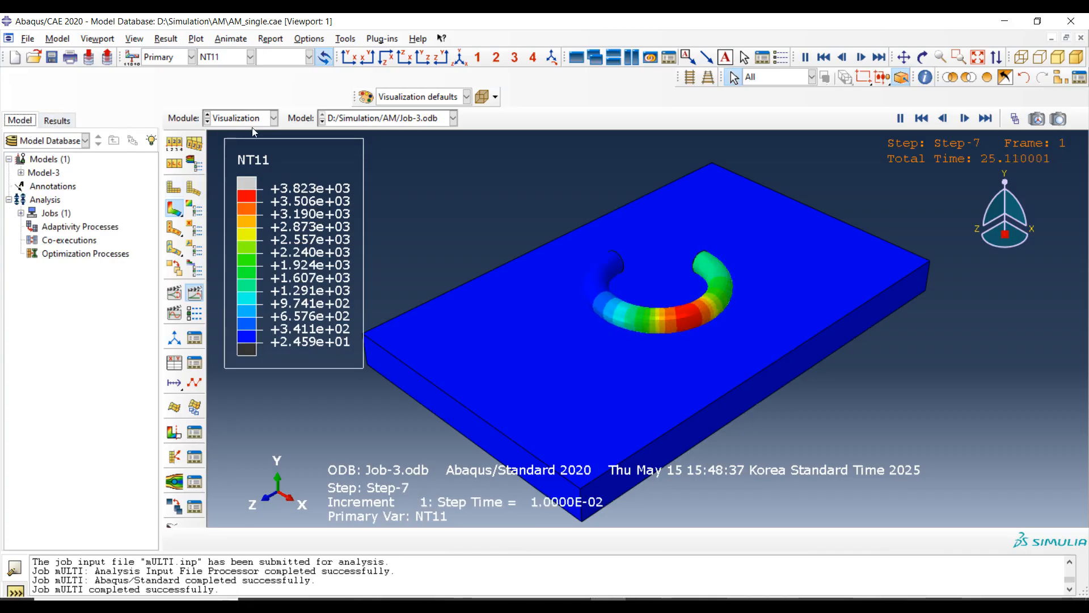
pyautogui.click(273, 118)
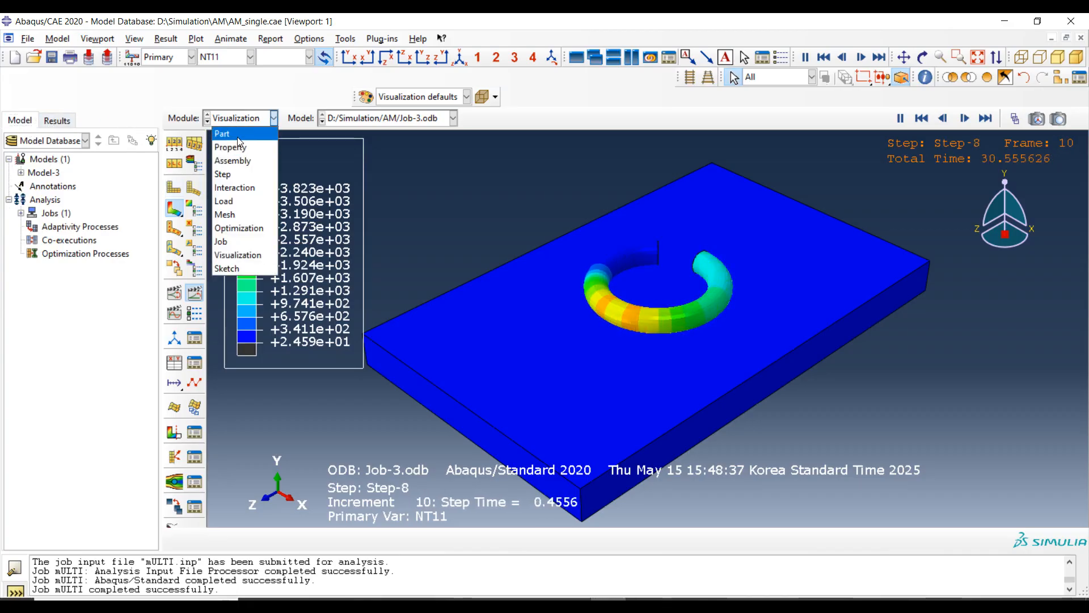
pyautogui.click(237, 135)
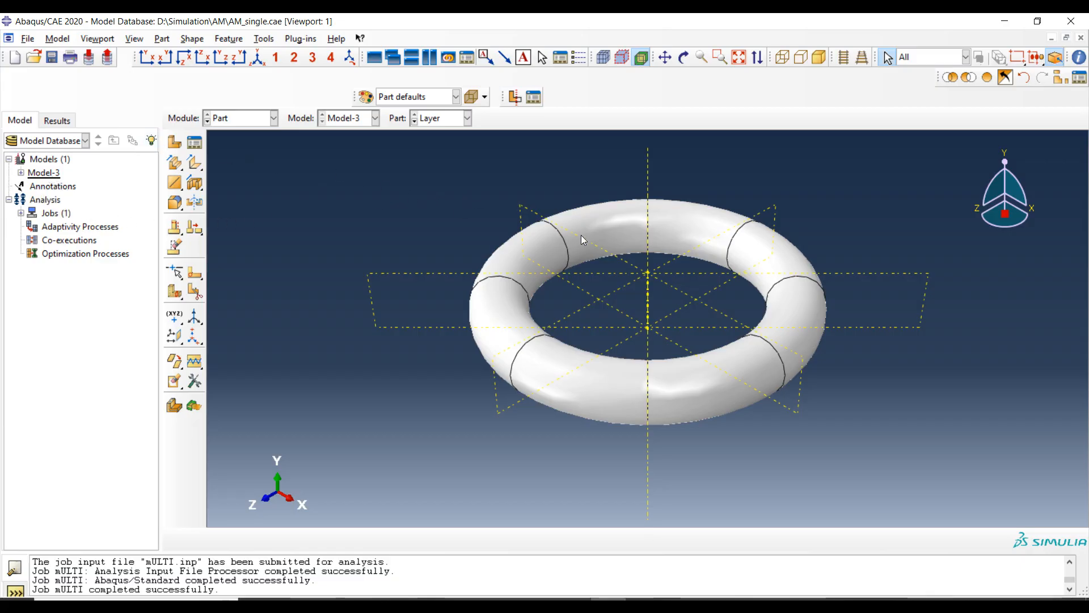
# - Copy Model-3 to a new model named MultiLayer
pyautogui.rightClick(47, 178)
pyautogui.click(74, 196)
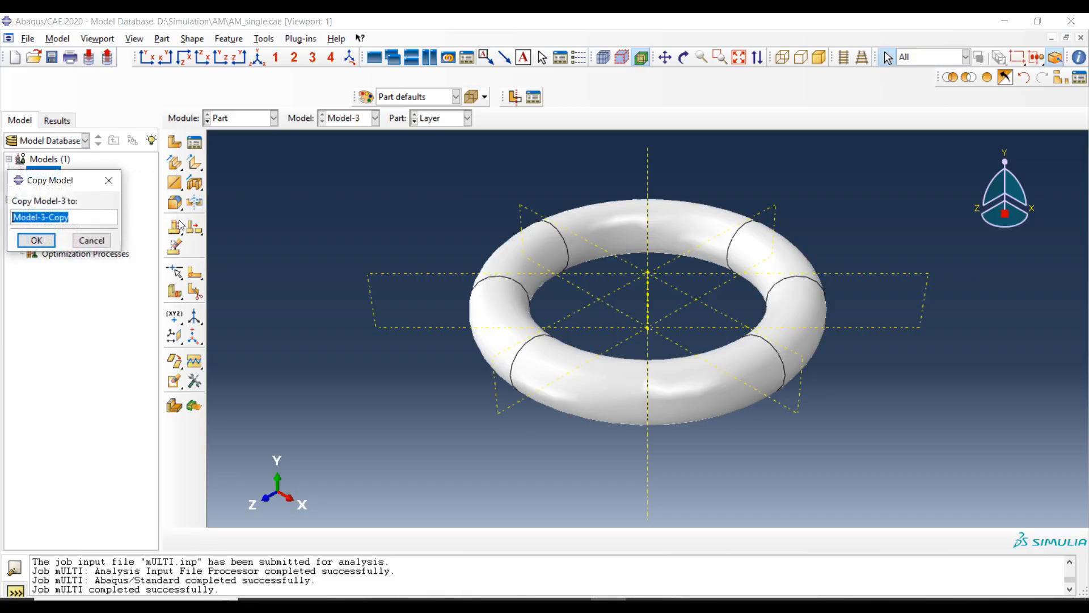
pyautogui.click(80, 219)
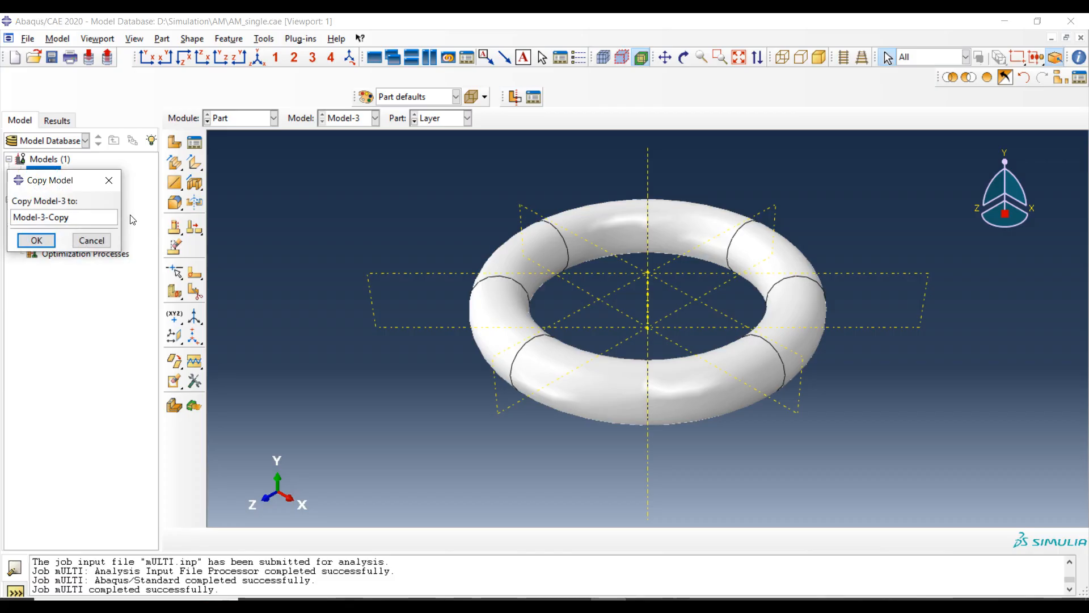
pyautogui.press('BackSpace')
pyautogui.press('BackSpace')
pyautogui.press('BackSpace')
pyautogui.press('BackSpace')
pyautogui.press('BackSpace')
pyautogui.press('BackSpace')
pyautogui.write('Mul')
pyautogui.click(36, 240)
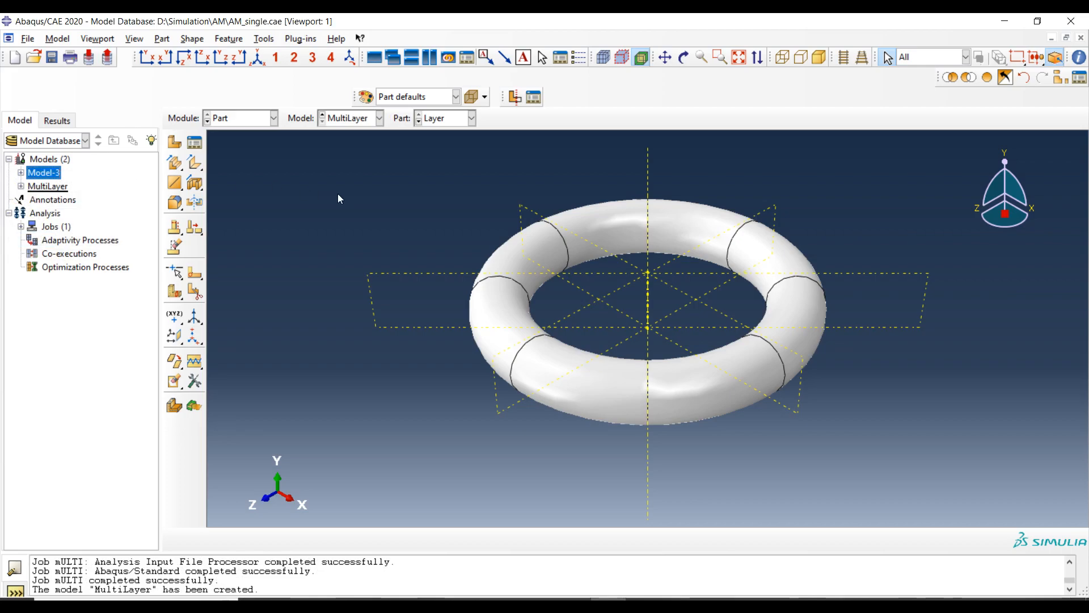
# - In the Assembly module, create a second instance of the Layer part in the MultiLayer model
pyautogui.click(257, 119)
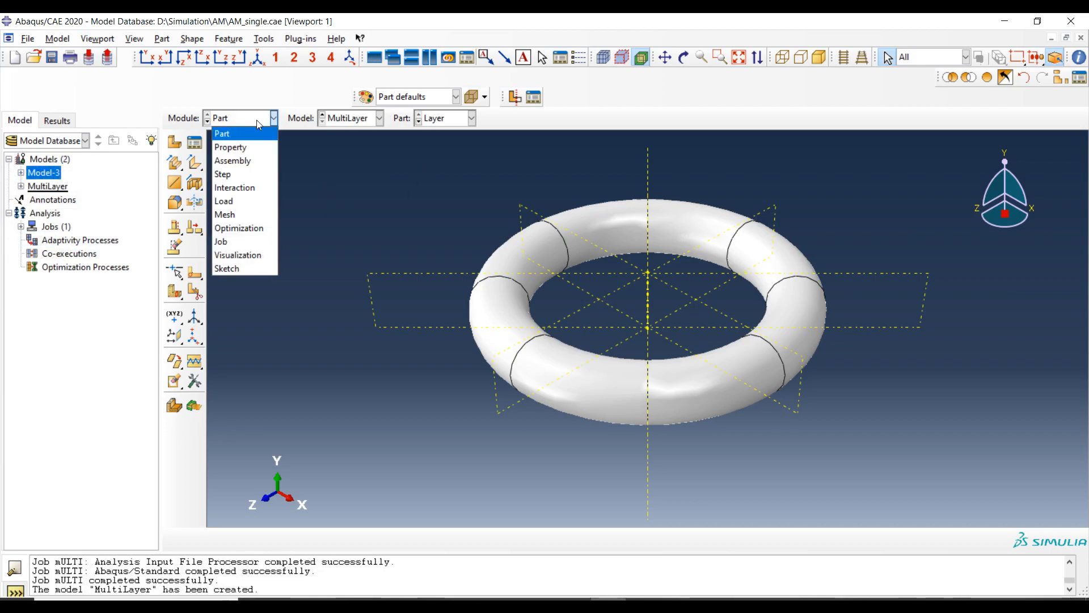
pyautogui.click(254, 162)
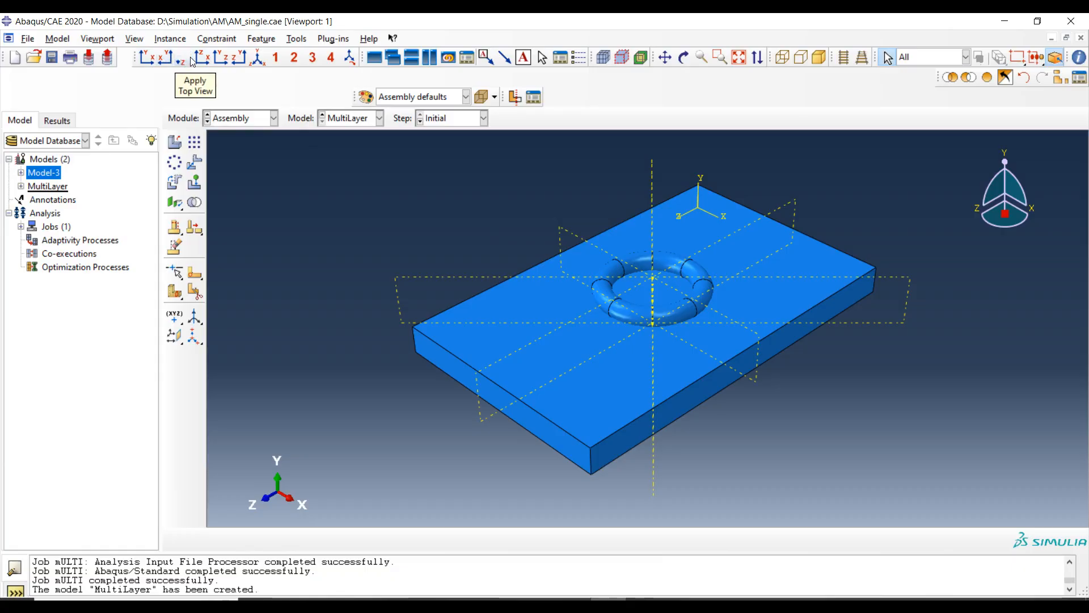
pyautogui.click(166, 60)
pyautogui.click(174, 141)
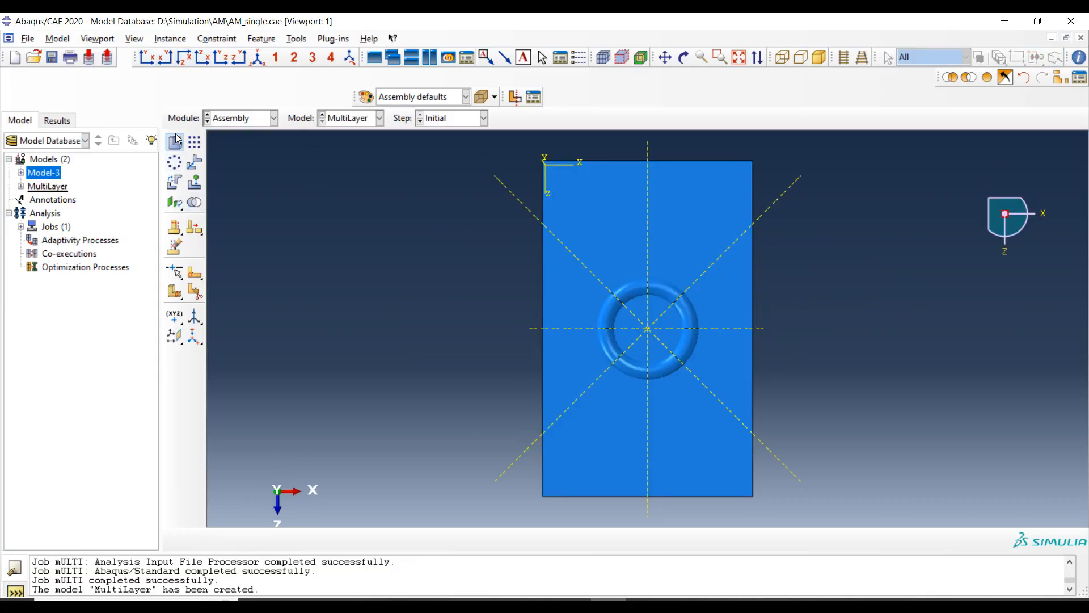
pyautogui.click(46, 295)
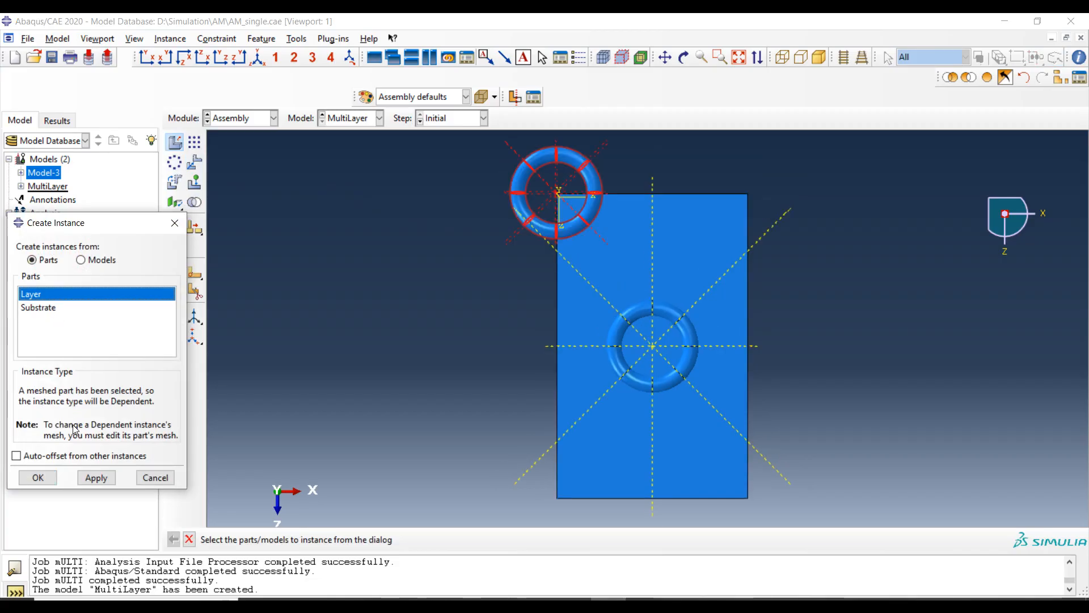
pyautogui.click(46, 478)
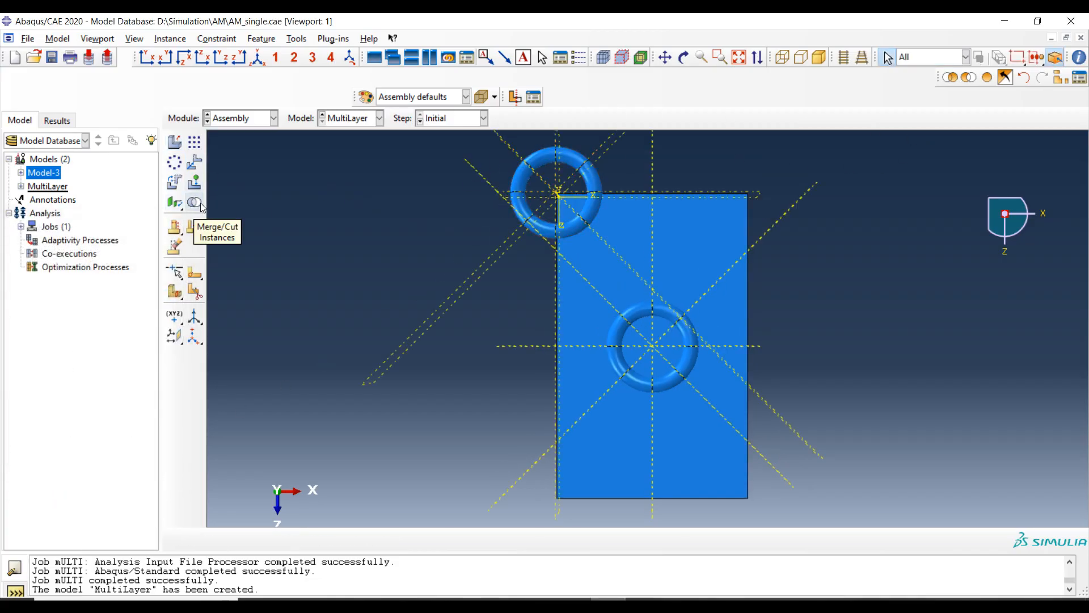
# - Translate the new Layer instance from the origin by the vector 0.025, 0.03, 0.04 so it sits above the existing ring
pyautogui.click(195, 164)
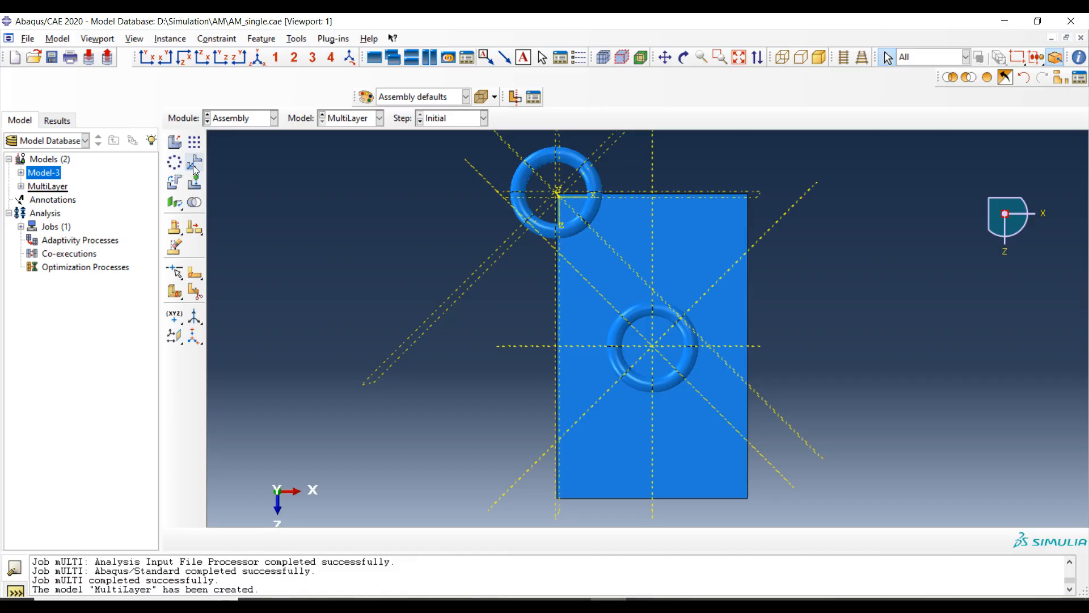
pyautogui.click(586, 168)
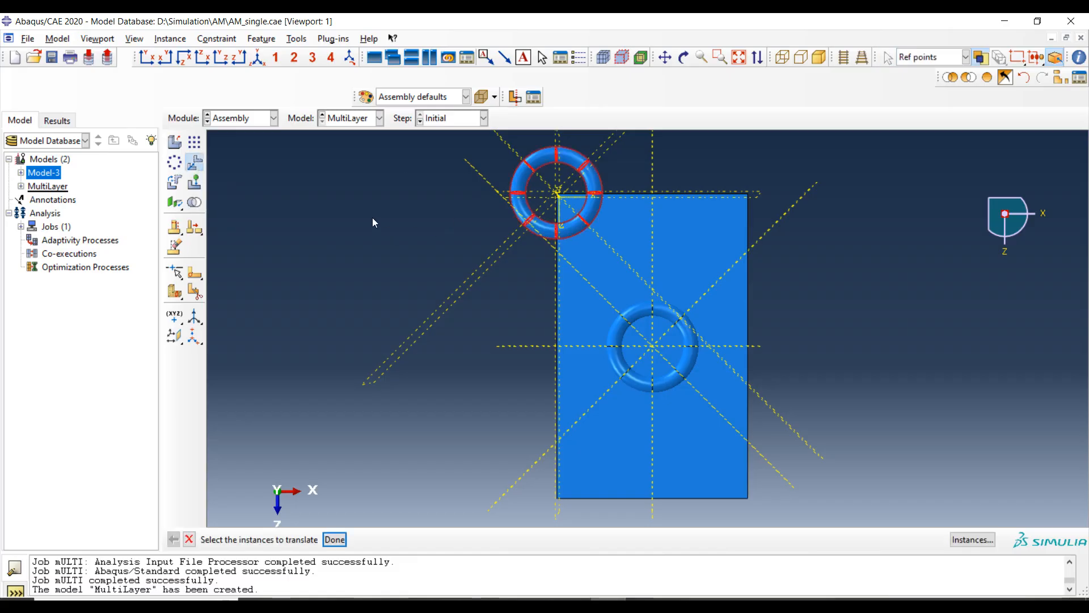
pyautogui.middleClick(372, 218)
pyautogui.press('Return')
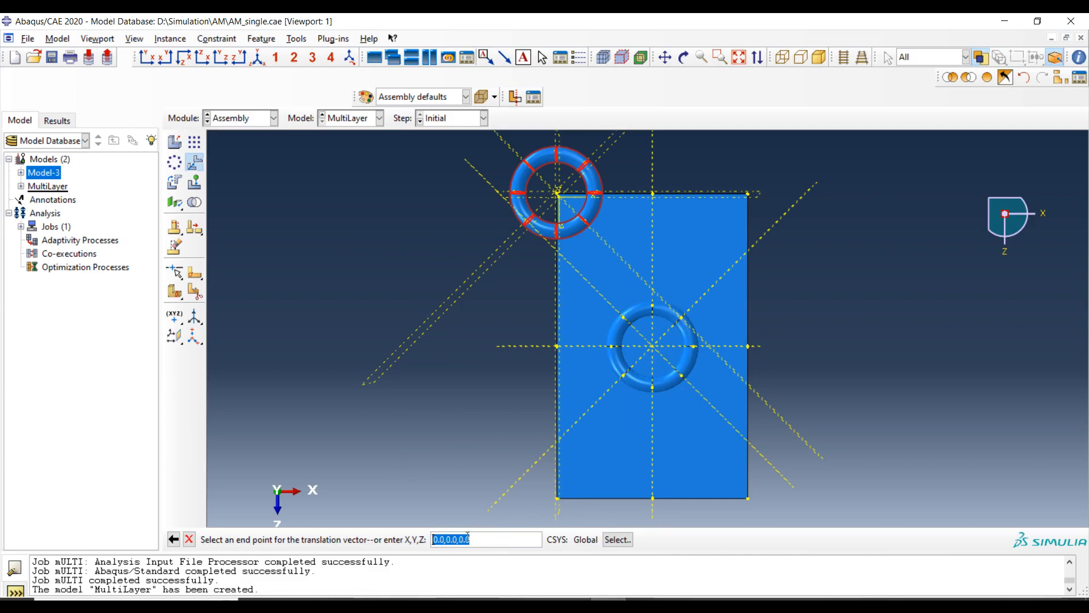
pyautogui.click(444, 539)
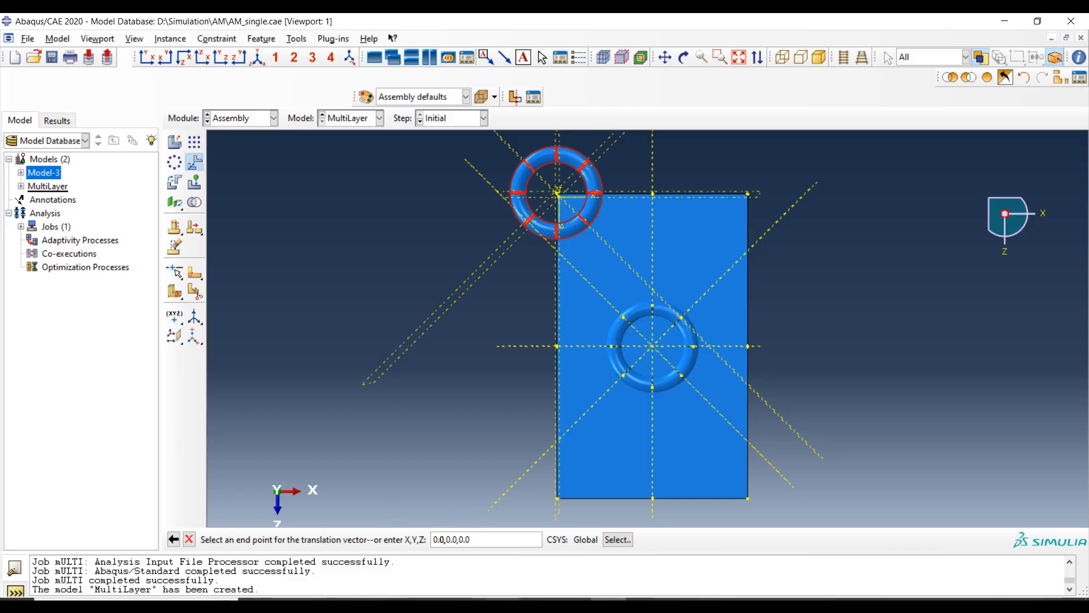
pyautogui.write('25')
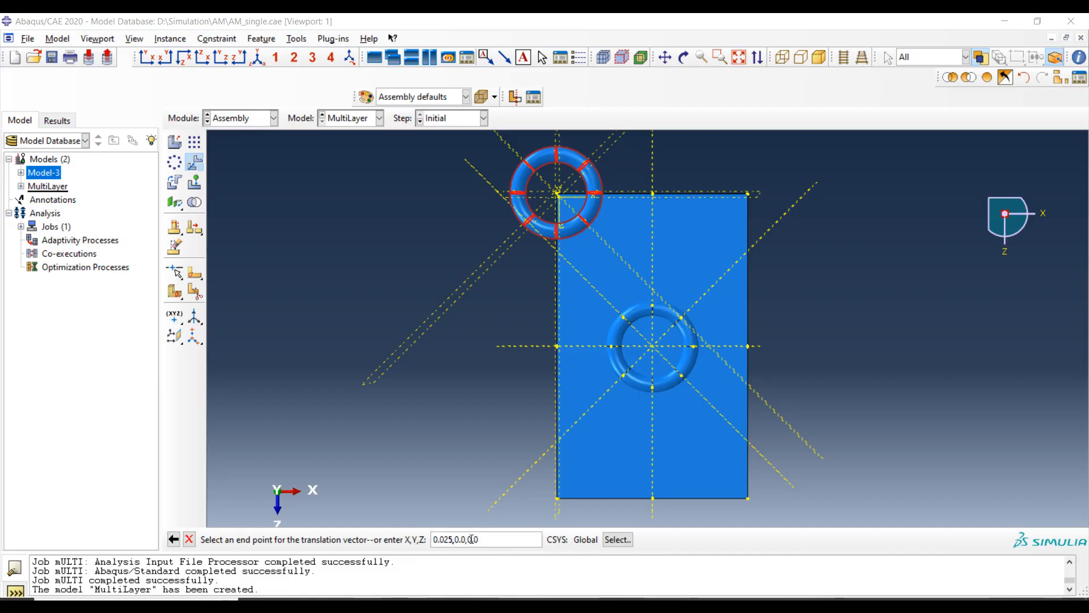
pyautogui.click(497, 539)
pyautogui.write('4')
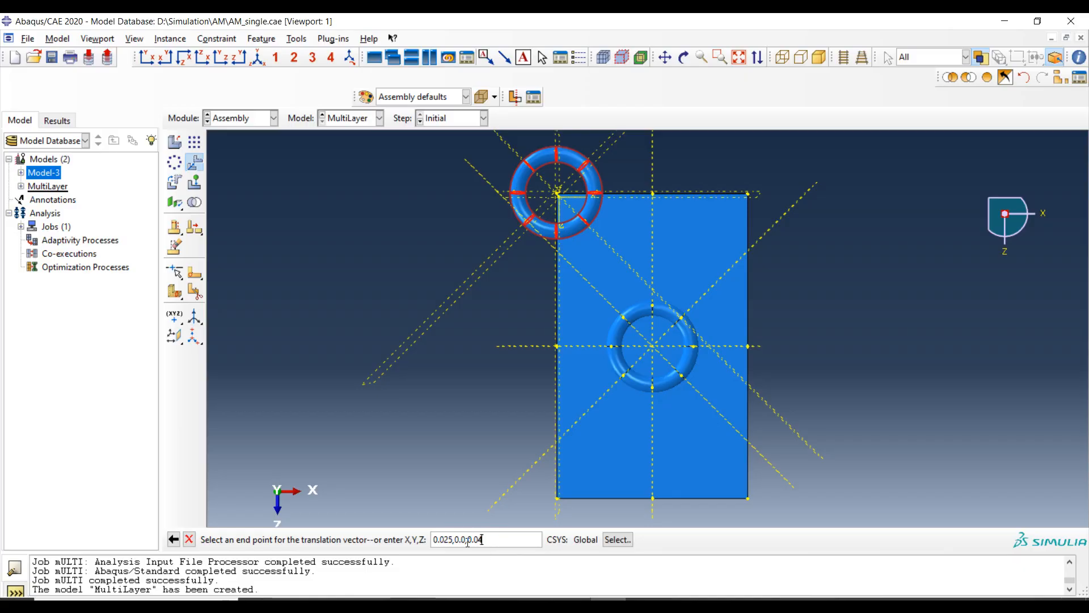
pyautogui.click(465, 539)
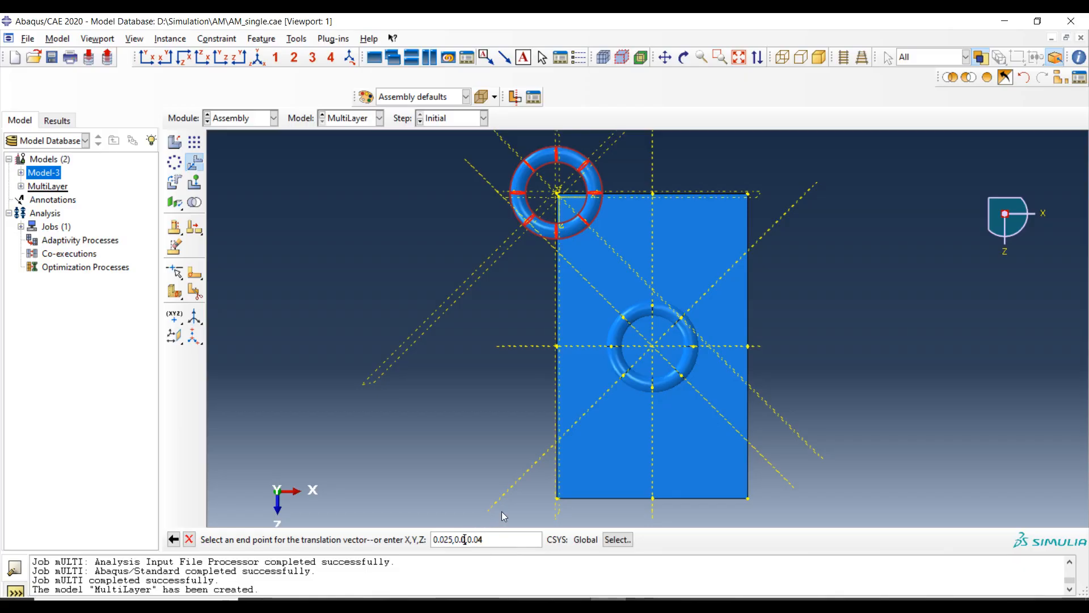
pyautogui.write('3')
pyautogui.press('Return')
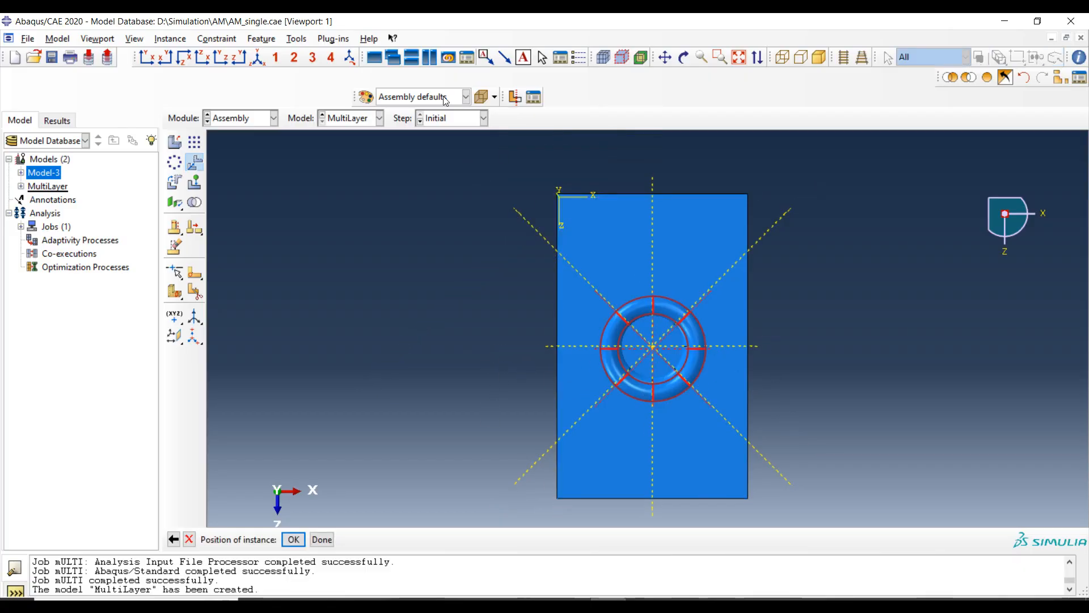
pyautogui.click(147, 57)
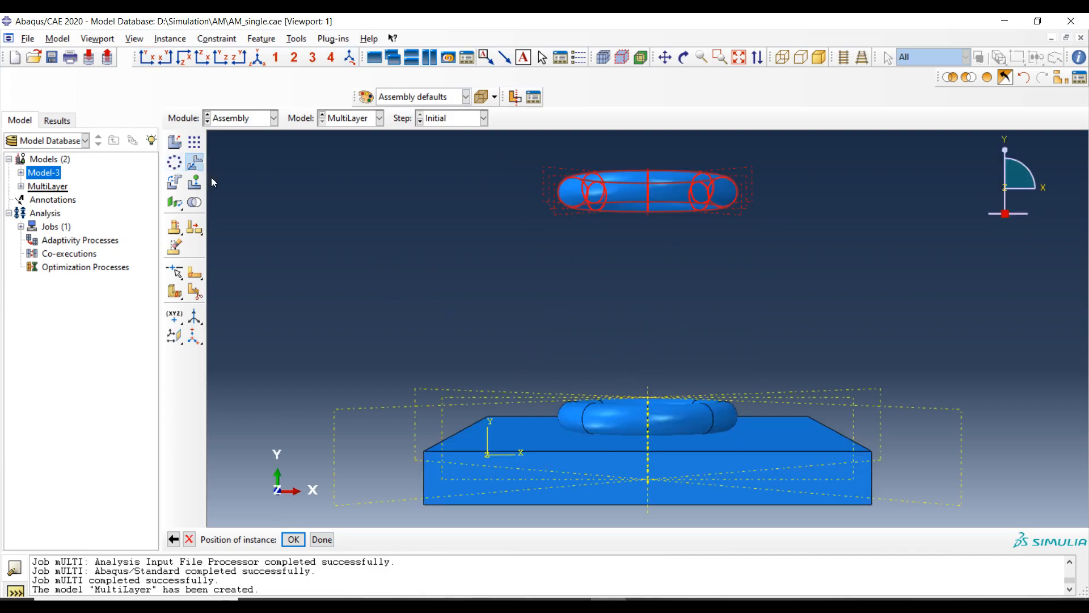
pyautogui.middleClick(437, 221)
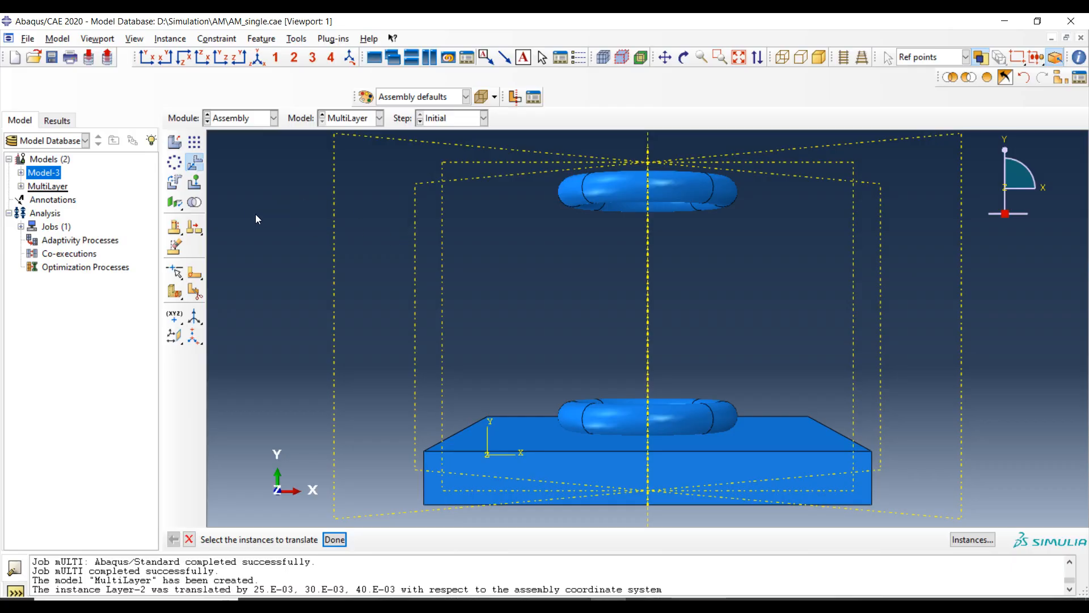
pyautogui.middleClick(285, 203)
# - Translate the upper ring down along the Y axis into contact with the lower ring, using their matching segment faces and a clearance of 0.0
pyautogui.moveTo(180, 206); pyautogui.dragTo(216, 207)
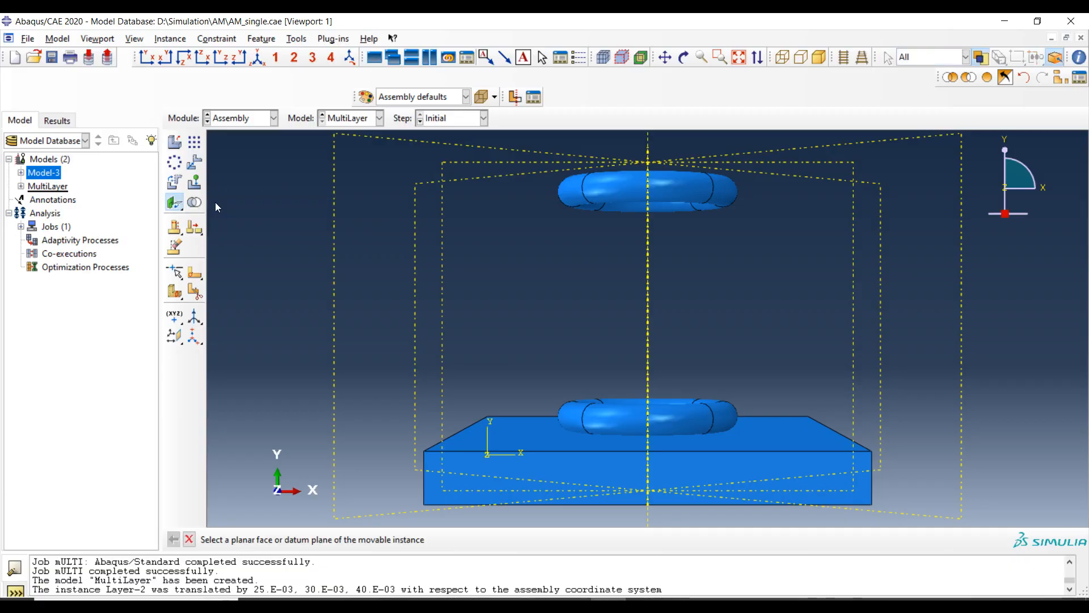
pyautogui.keyDown('ctrl'); pyautogui.keyDown('alt'); pyautogui.moveTo(728, 309); pyautogui.dragTo(693, 406); pyautogui.keyUp('alt'); pyautogui.keyUp('ctrl')
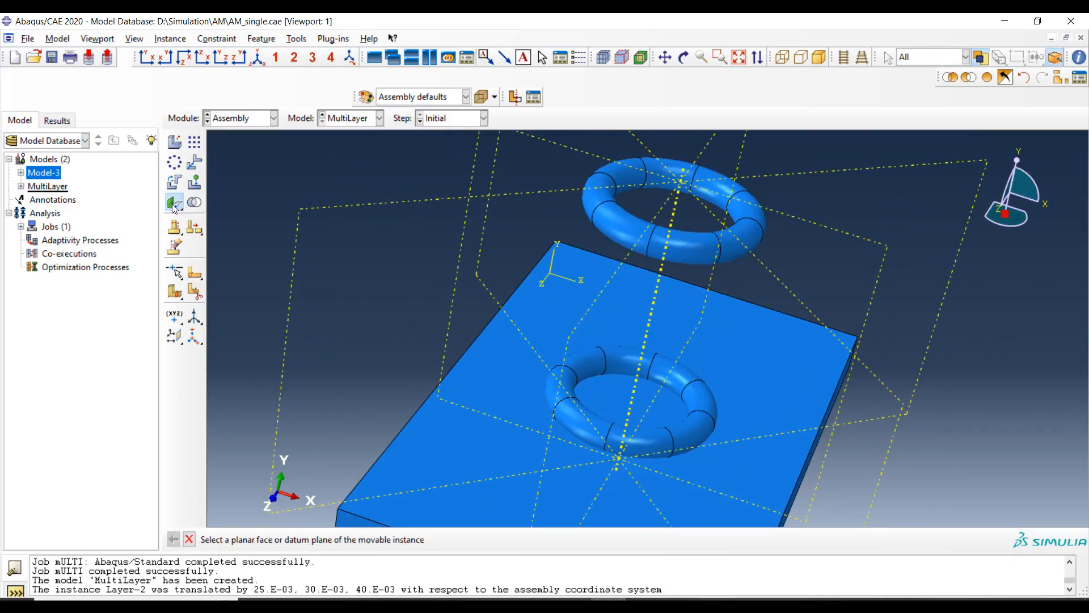
pyautogui.click(194, 181)
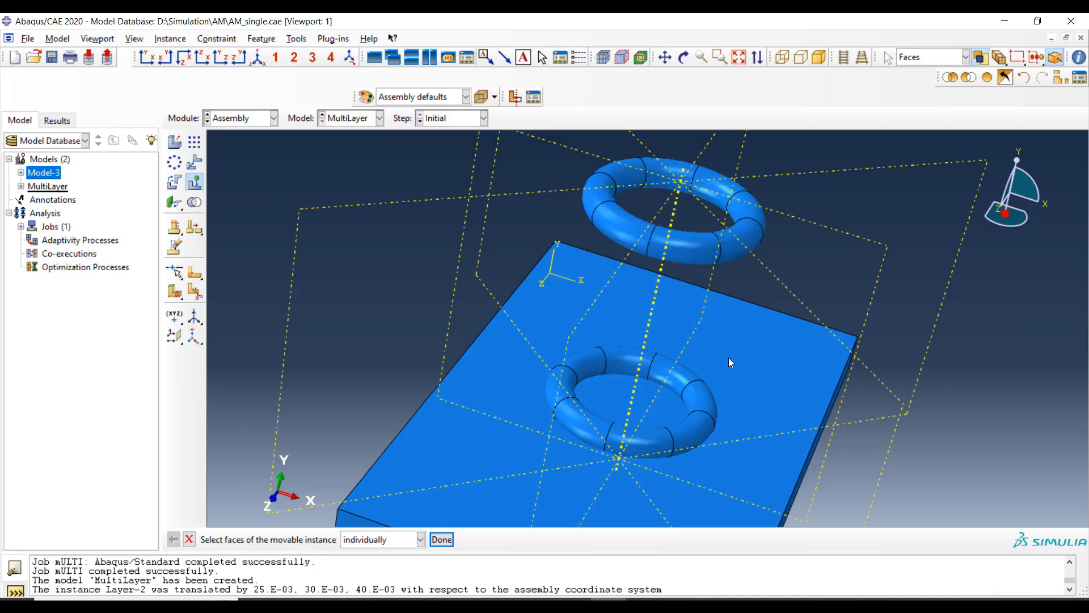
pyautogui.click(686, 240)
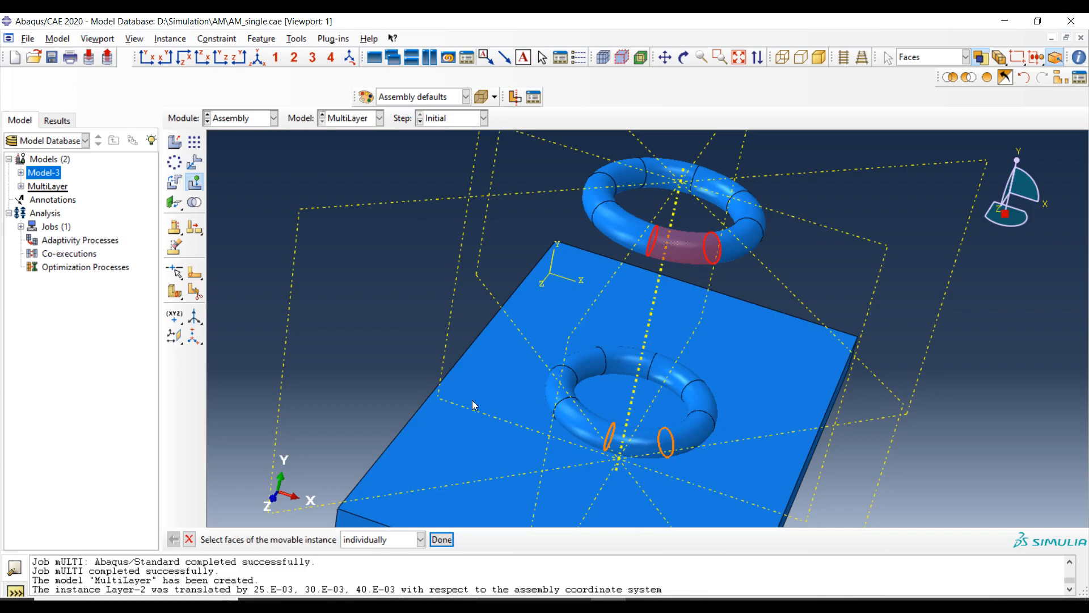
pyautogui.middleClick(553, 436)
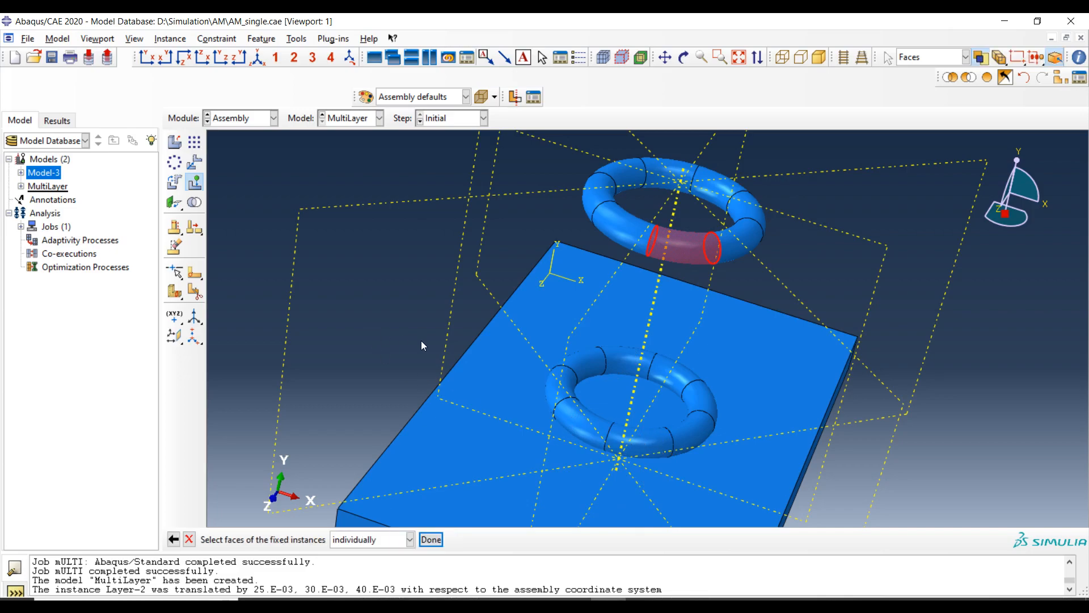
pyautogui.click(654, 442)
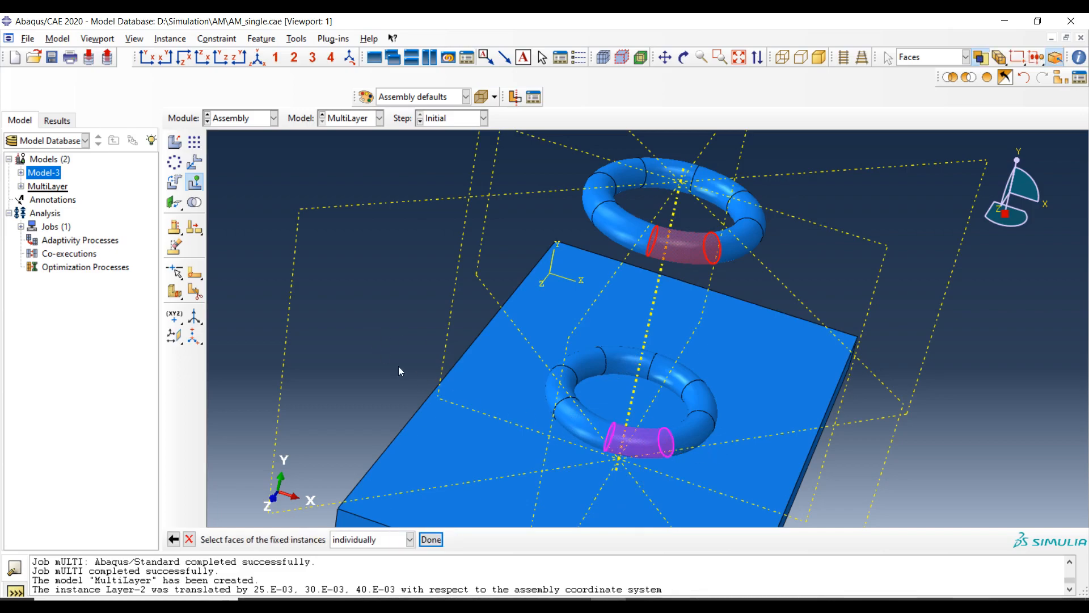
pyautogui.middleClick(336, 284)
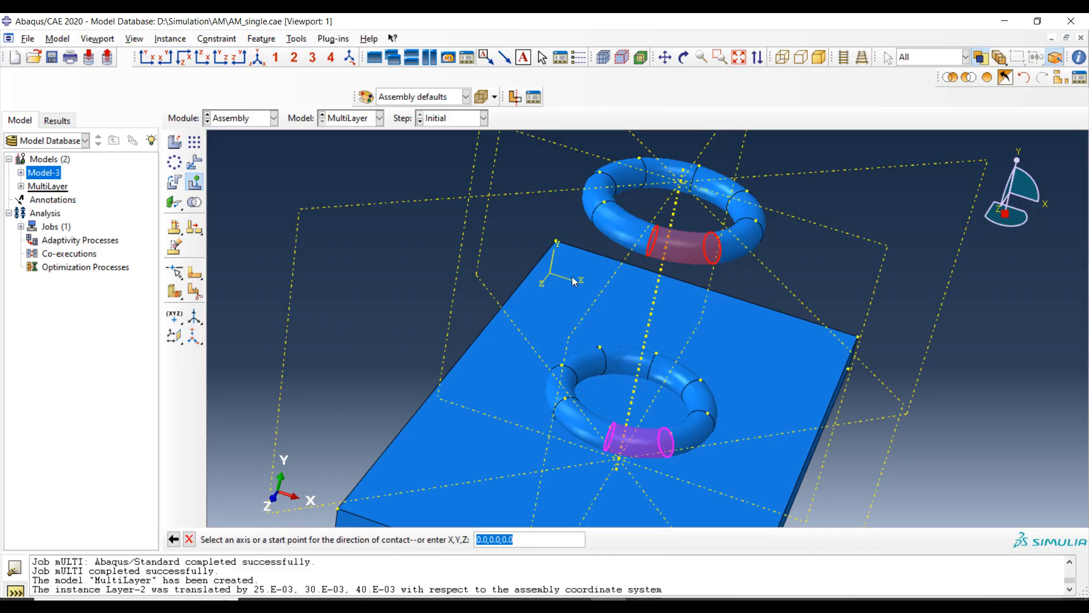
pyautogui.click(557, 246)
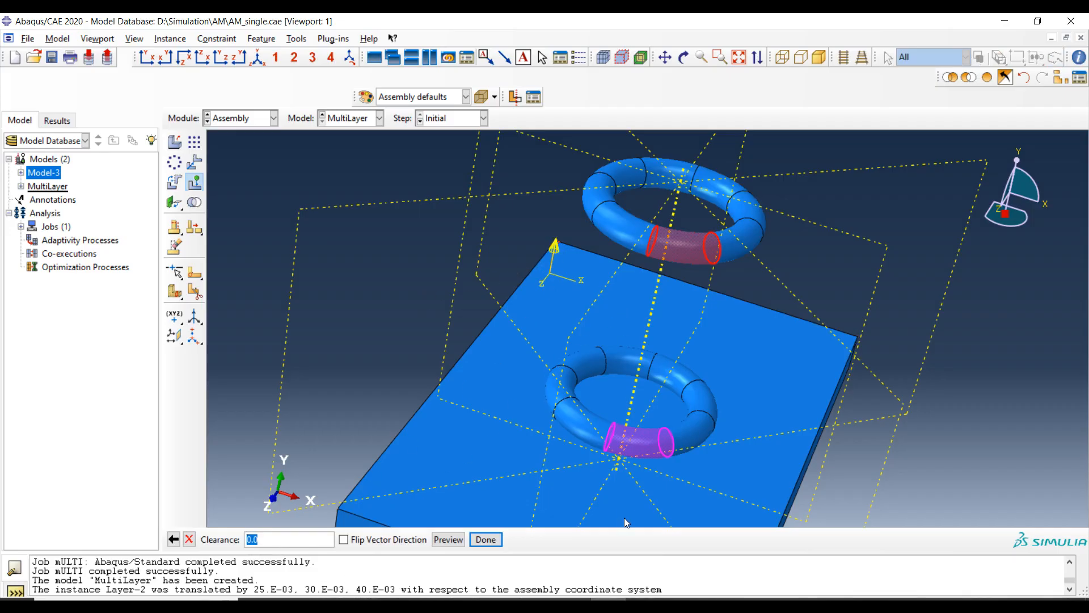
pyautogui.click(353, 539)
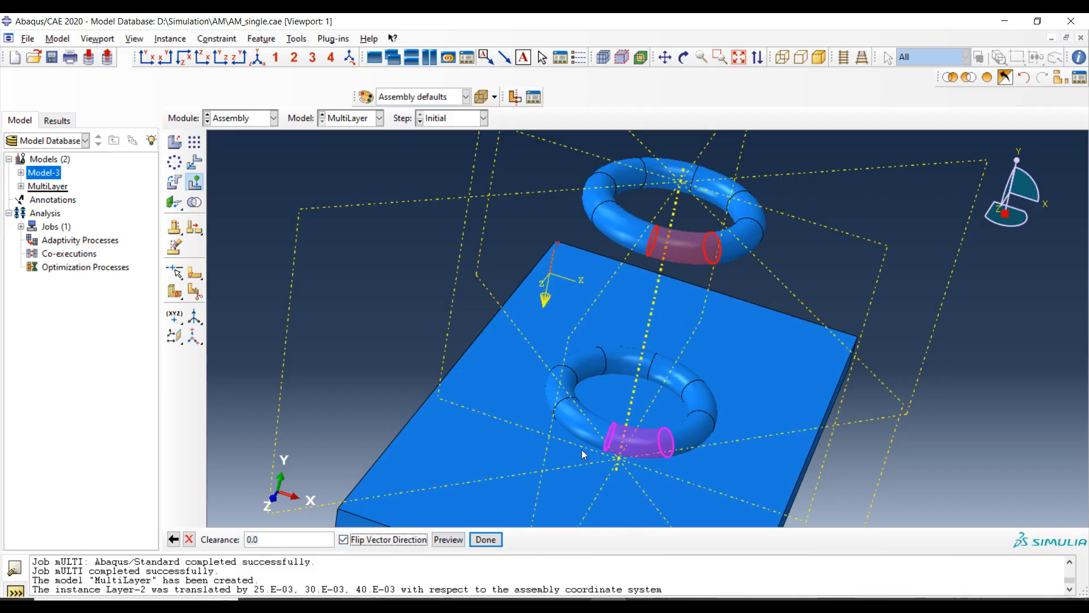
pyautogui.click(456, 544)
pyautogui.keyDown('ctrl'); pyautogui.keyDown('alt'); pyautogui.moveTo(824, 418); pyautogui.dragTo(564, 341); pyautogui.keyUp('alt'); pyautogui.keyUp('ctrl')
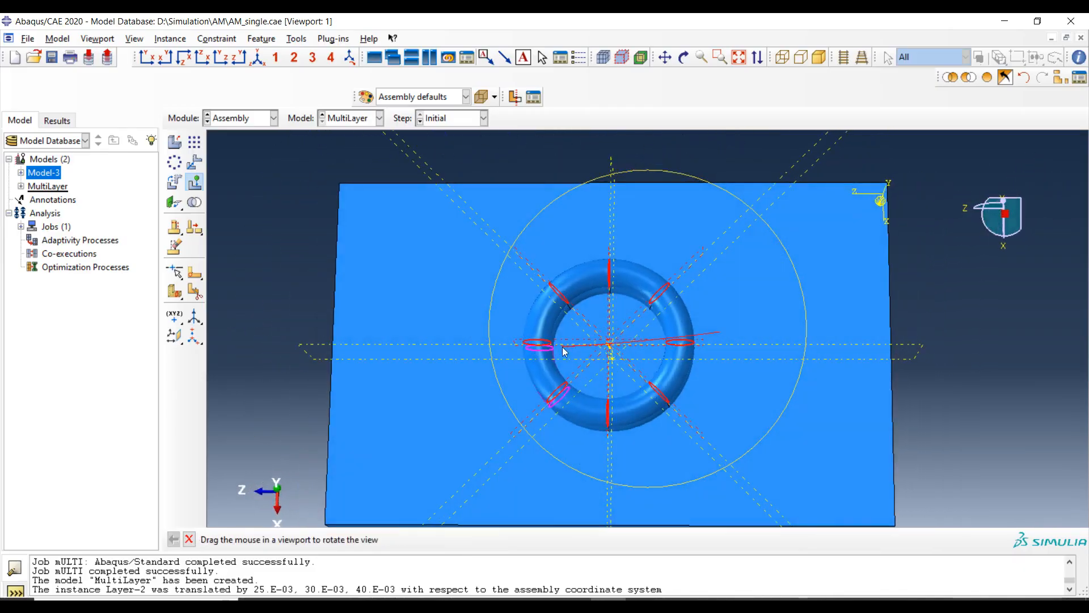
pyautogui.click(183, 56)
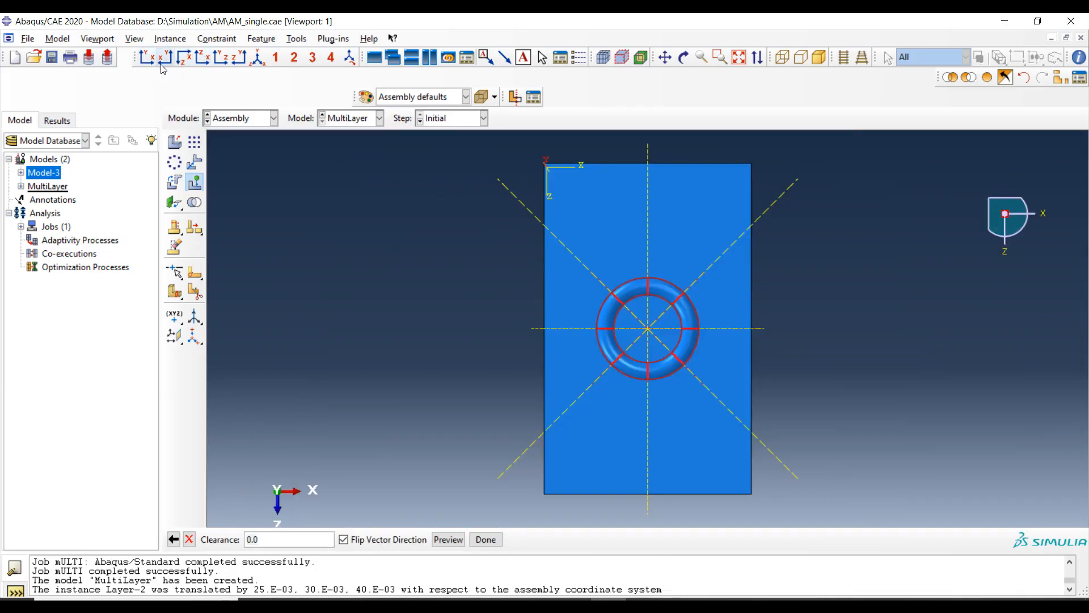
pyautogui.click(485, 539)
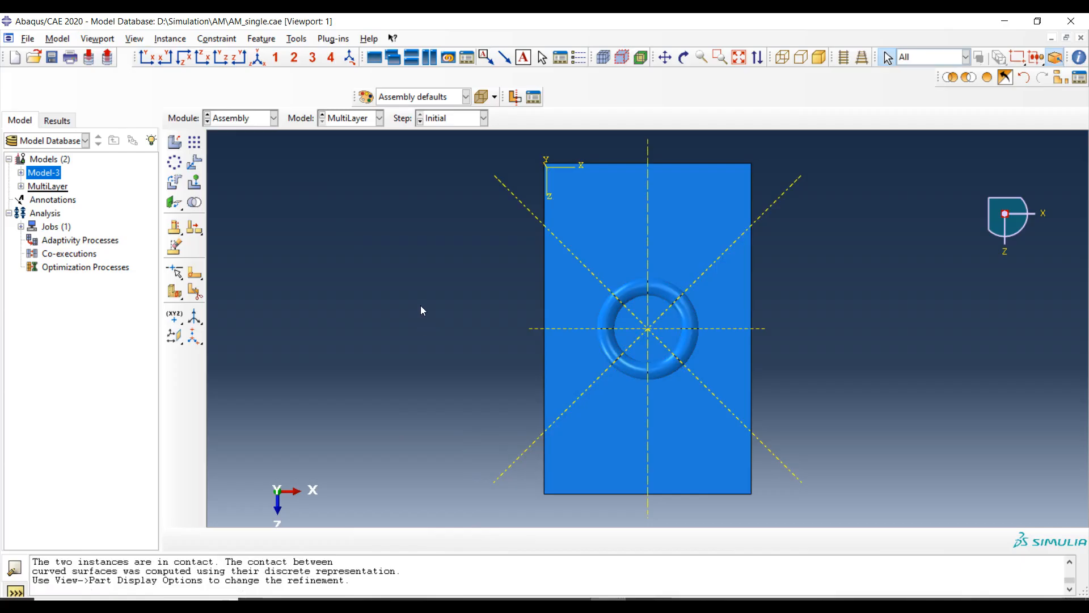
pyautogui.keyDown('ctrl'); pyautogui.keyDown('alt'); pyautogui.moveTo(630, 377); pyautogui.dragTo(743, 273); pyautogui.keyUp('alt'); pyautogui.keyUp('ctrl')
pyautogui.keyDown('ctrl'); pyautogui.keyDown('alt'); pyautogui.moveTo(653, 347); pyautogui.dragTo(717, 224); pyautogui.keyUp('alt'); pyautogui.keyUp('ctrl')
pyautogui.keyDown('ctrl'); pyautogui.keyDown('alt'); pyautogui.moveTo(652, 288); pyautogui.dragTo(616, 341); pyautogui.keyUp('alt'); pyautogui.keyUp('ctrl')
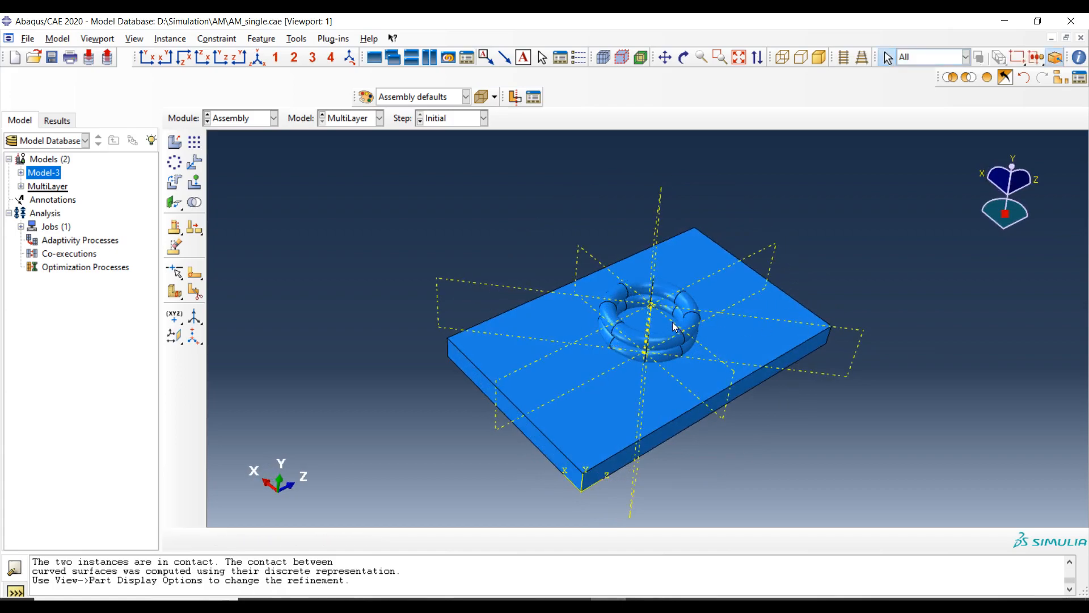
# - In the Step module, set the cooling step's time period to 50 and its maximum increment size to 25
pyautogui.click(248, 120)
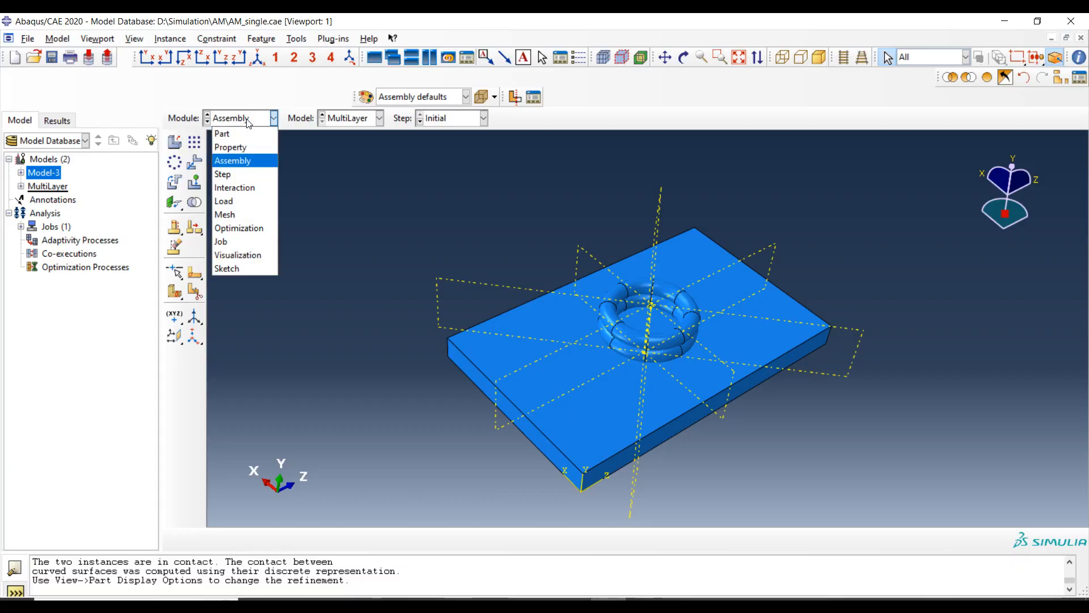
pyautogui.click(231, 174)
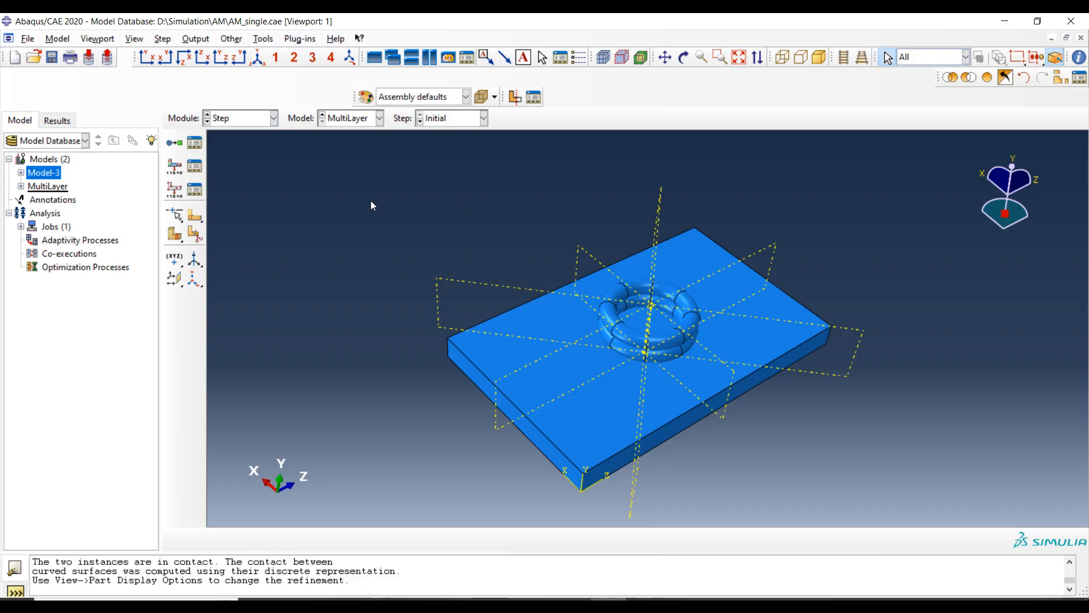
pyautogui.click(195, 143)
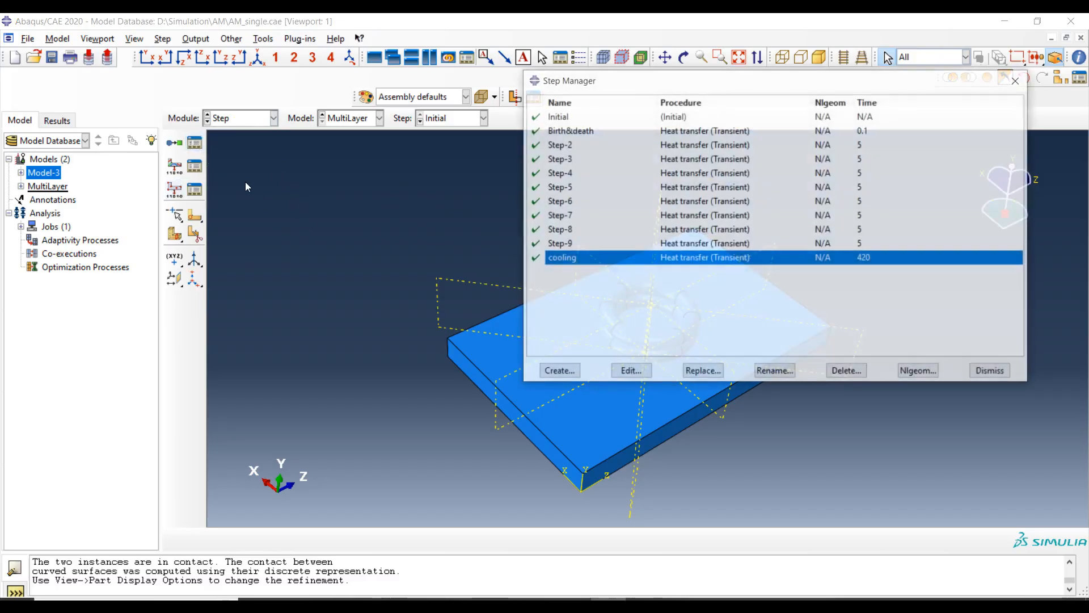
pyautogui.moveTo(693, 88); pyautogui.dragTo(213, 93)
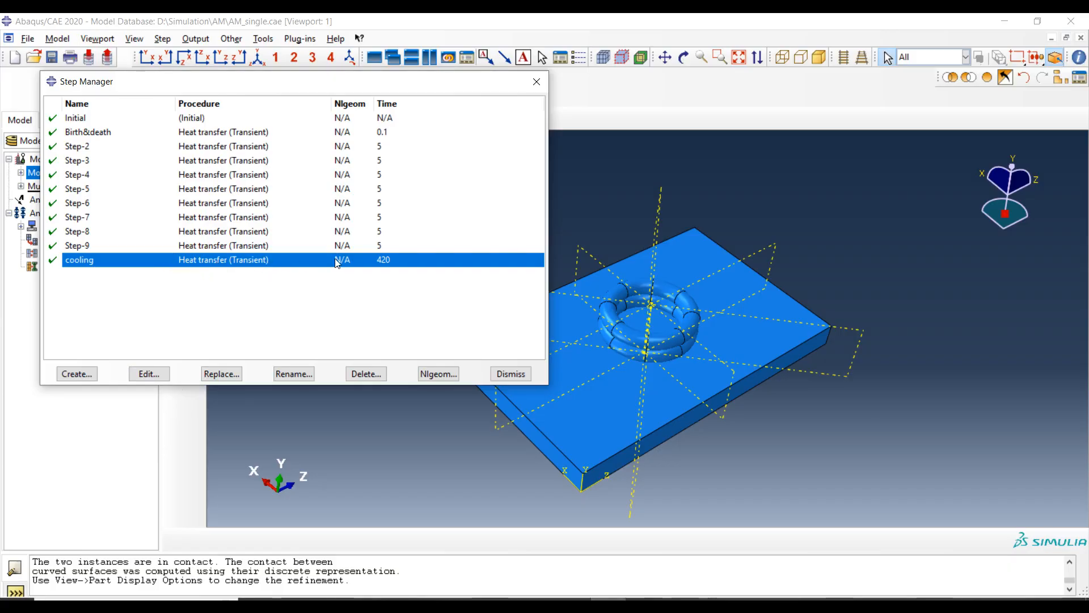
pyautogui.click(149, 374)
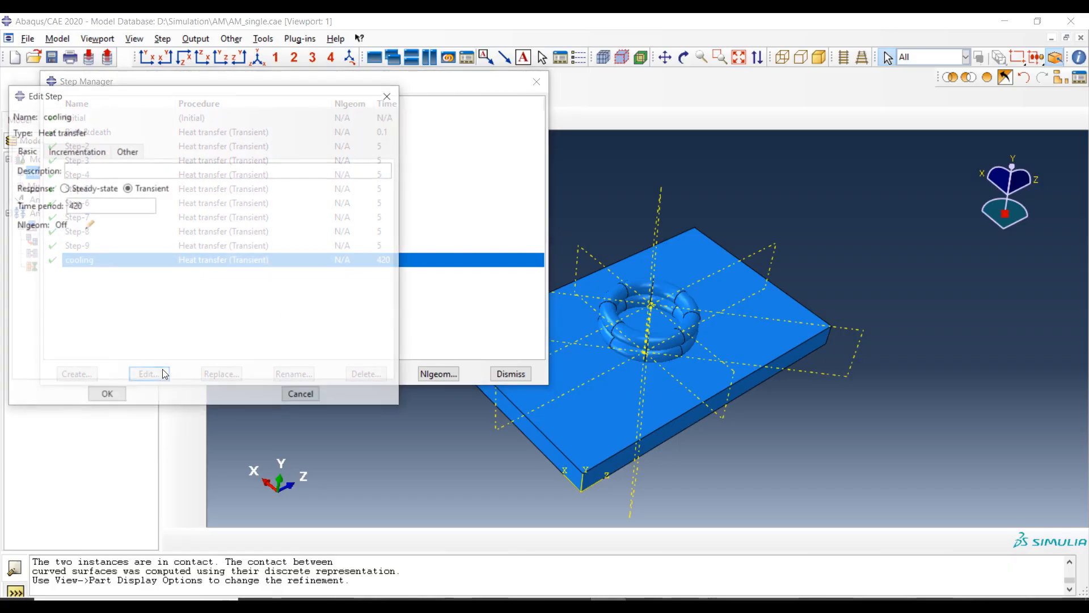
pyautogui.click(88, 206)
pyautogui.moveTo(87, 206); pyautogui.dragTo(15, 210)
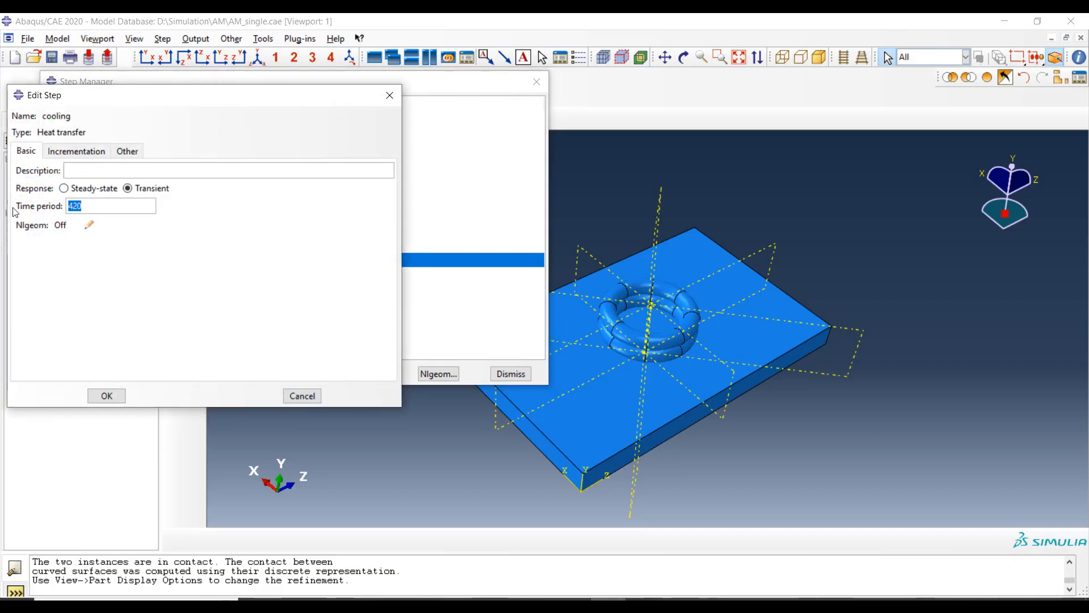
pyautogui.write('50')
pyautogui.click(76, 151)
pyautogui.moveTo(194, 221); pyautogui.dragTo(100, 229)
pyautogui.write('25')
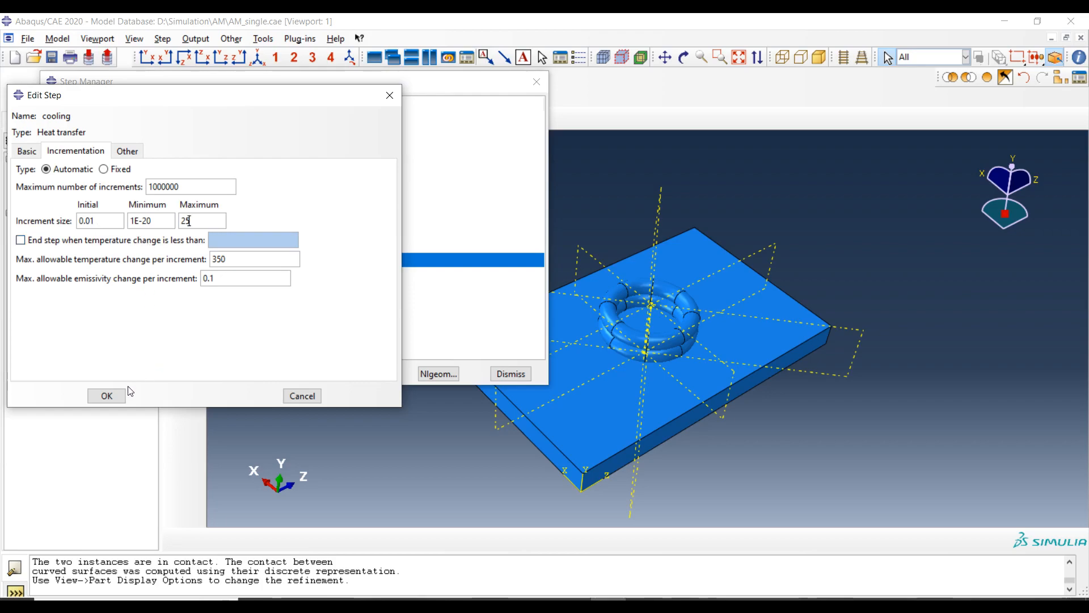
pyautogui.click(107, 396)
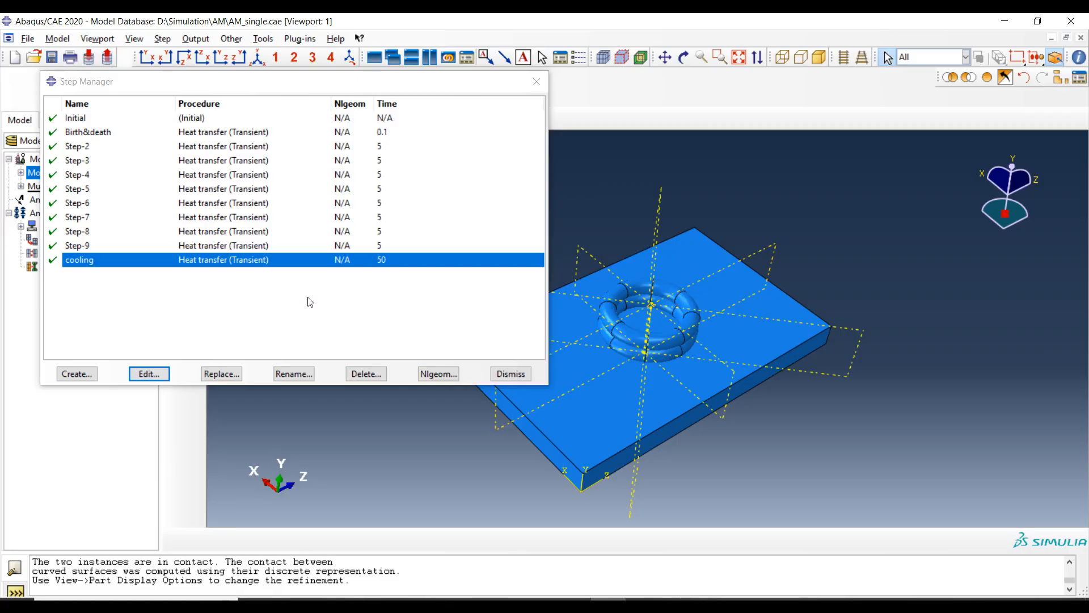
# - Create a transient heat transfer step after cooling with a time period of 5 and a maximum of 10000 increments
pyautogui.click(78, 373)
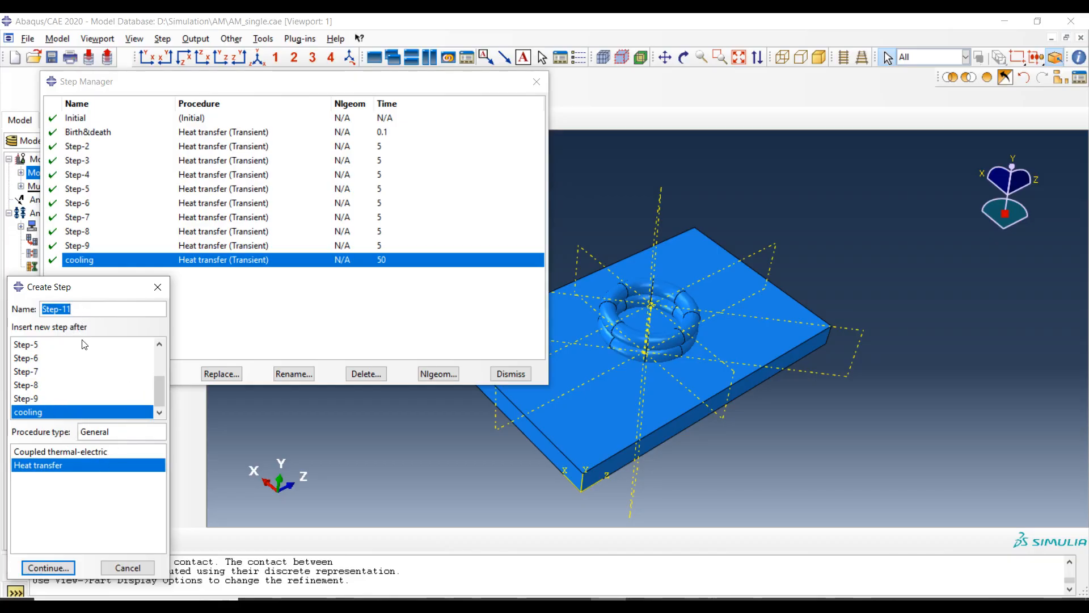
pyautogui.click(48, 568)
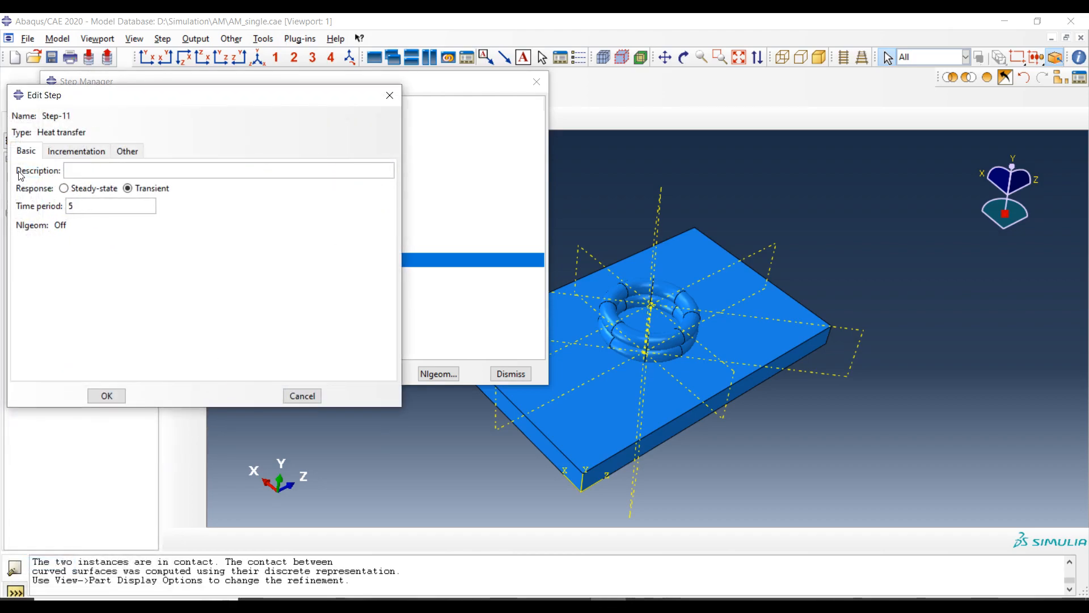
pyautogui.click(75, 151)
pyautogui.click(189, 188)
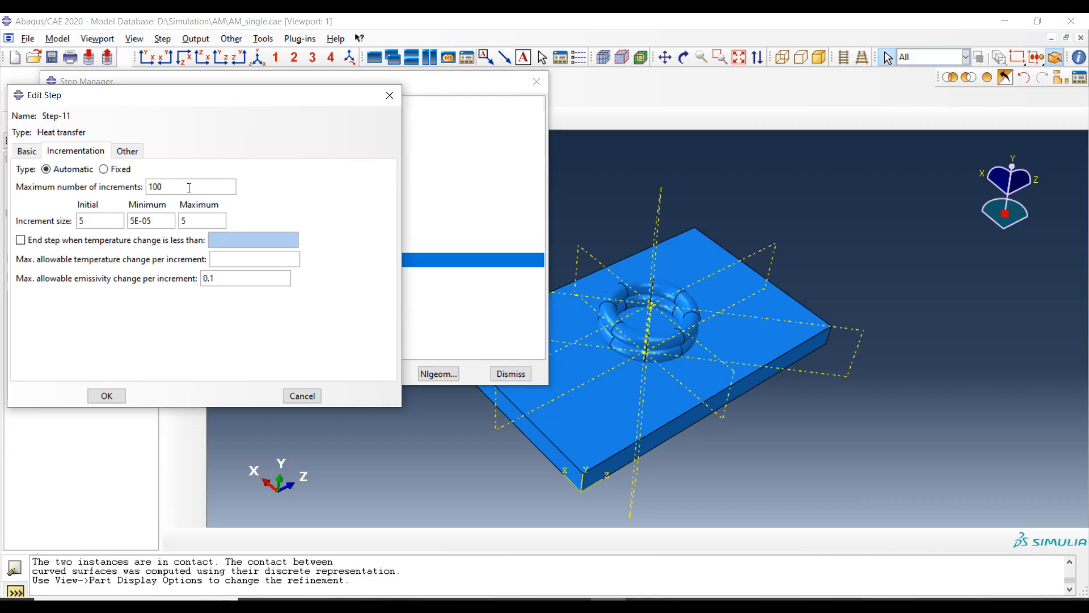
pyautogui.write('00')
# - Set the new step's increment sizes to 0.01 initial, 1e-20 minimum and 2.5 maximum, with an allowable temperature change of 350 per increment
pyautogui.click(103, 224)
pyautogui.write('0')
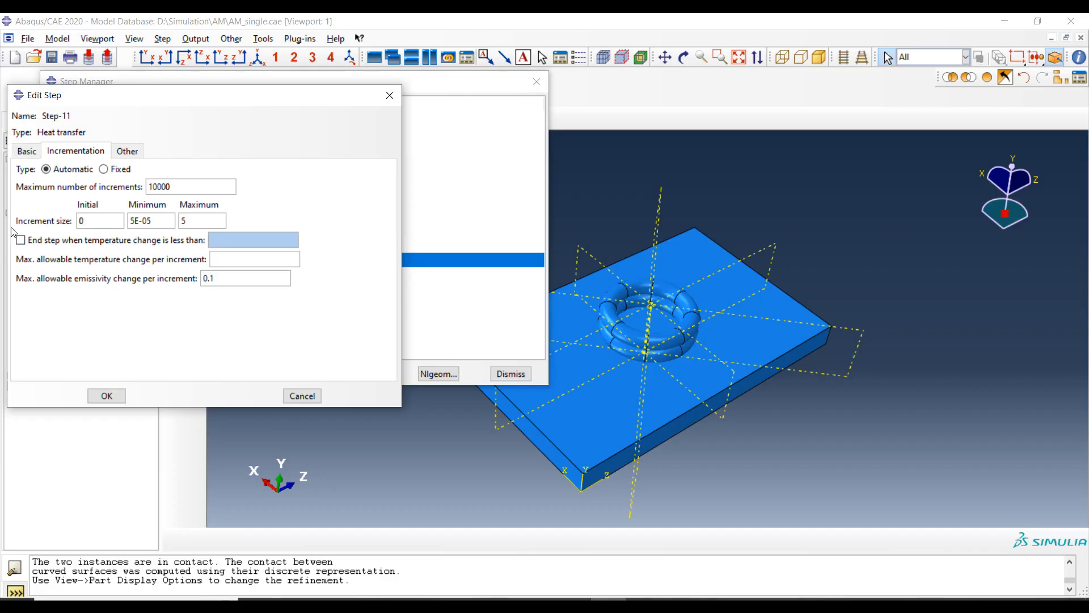
pyautogui.press('Tab')
pyautogui.write('1e-20')
pyautogui.press('Tab')
pyautogui.click(243, 259)
pyautogui.write('350')
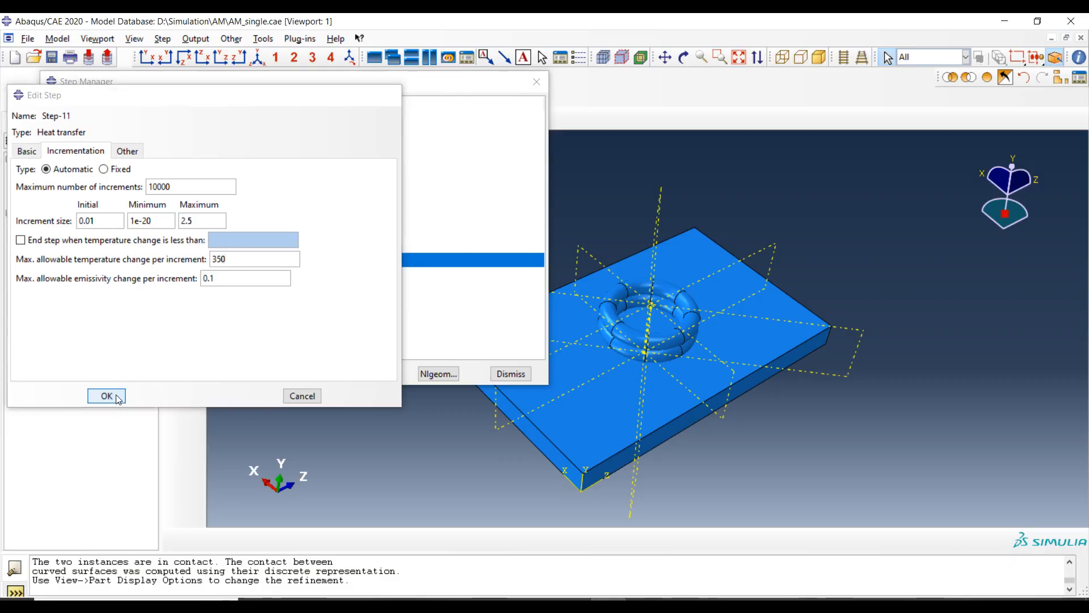
pyautogui.click(107, 395)
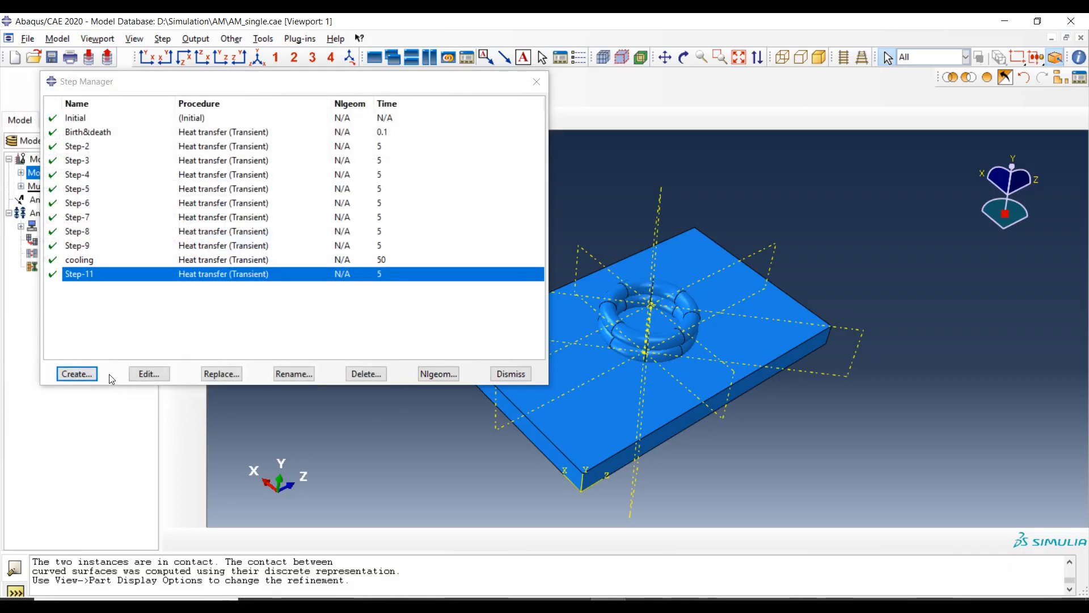
# - Add heat transfer steps Step-12 to Step-18, each with period 5, 10000 increments, increment sizes 0.01, 1e-20 and 2.5, and temperature change 350
pyautogui.click(76, 374)
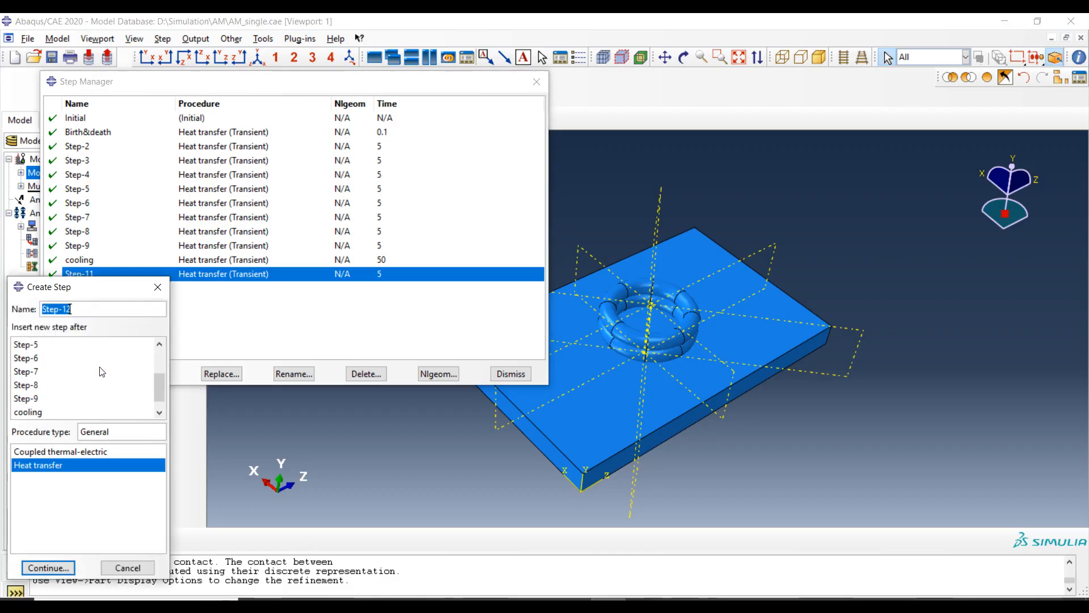
pyautogui.click(49, 567)
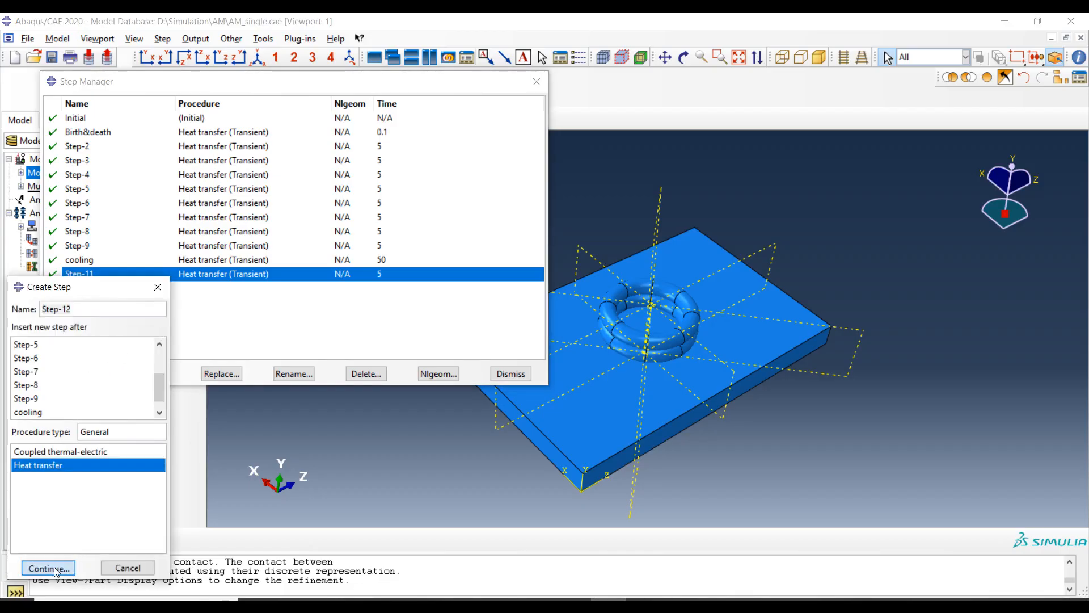
pyautogui.write('5')
pyautogui.click(76, 151)
pyautogui.click(172, 188)
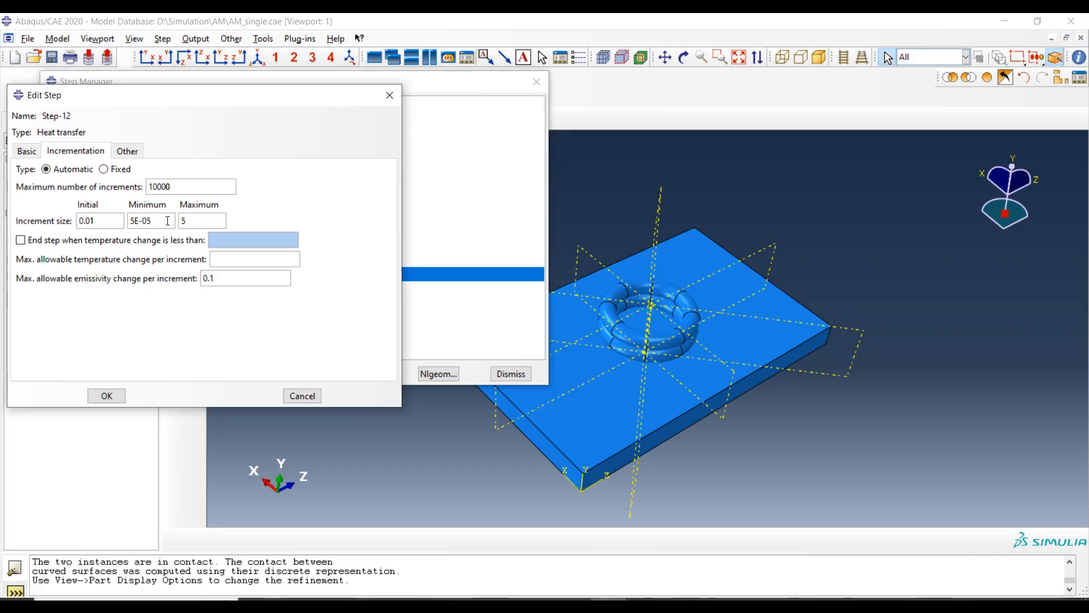
pyautogui.moveTo(157, 223); pyautogui.dragTo(127, 221)
pyautogui.write('1e-20')
pyautogui.moveTo(225, 219); pyautogui.dragTo(123, 233)
pyautogui.write('350')
pyautogui.click(106, 395)
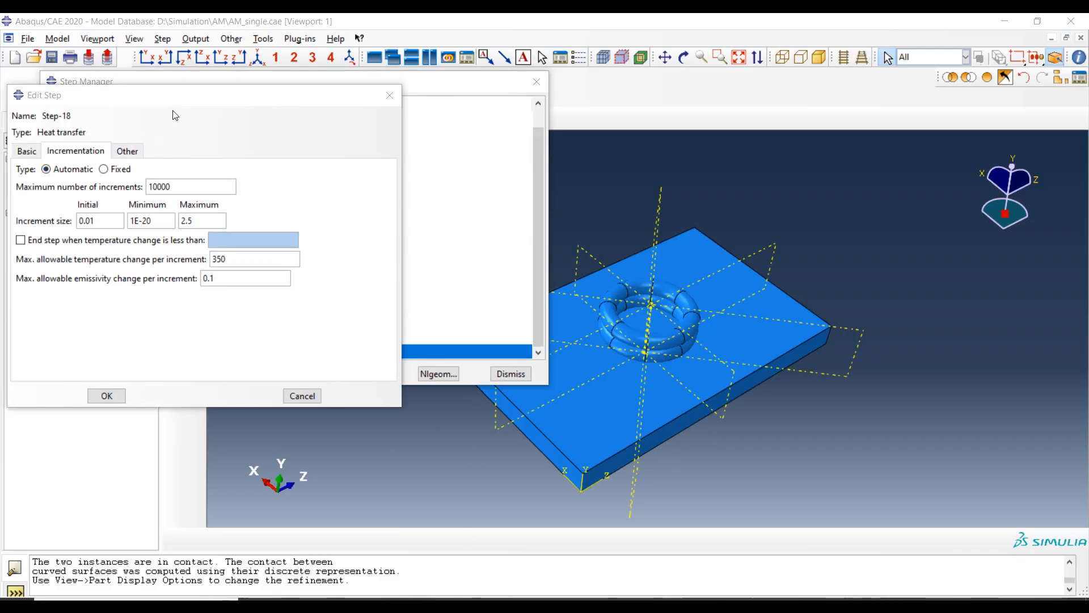
pyautogui.moveTo(215, 97); pyautogui.dragTo(334, 101)
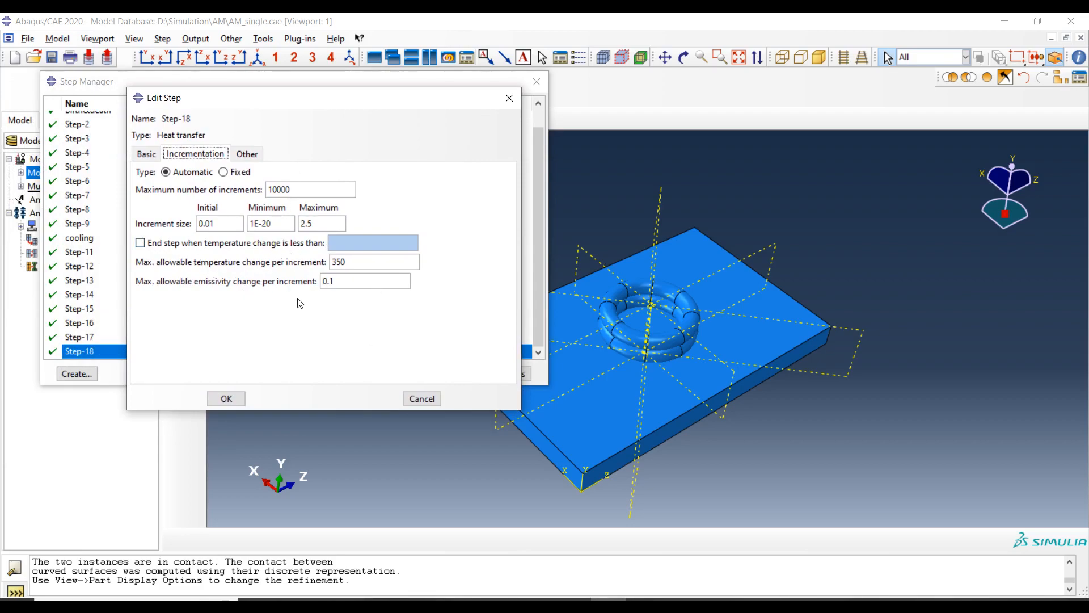
pyautogui.click(225, 397)
# - Create a heat transfer step named Final Cooling after Step-18 with a time period of 150
pyautogui.click(78, 373)
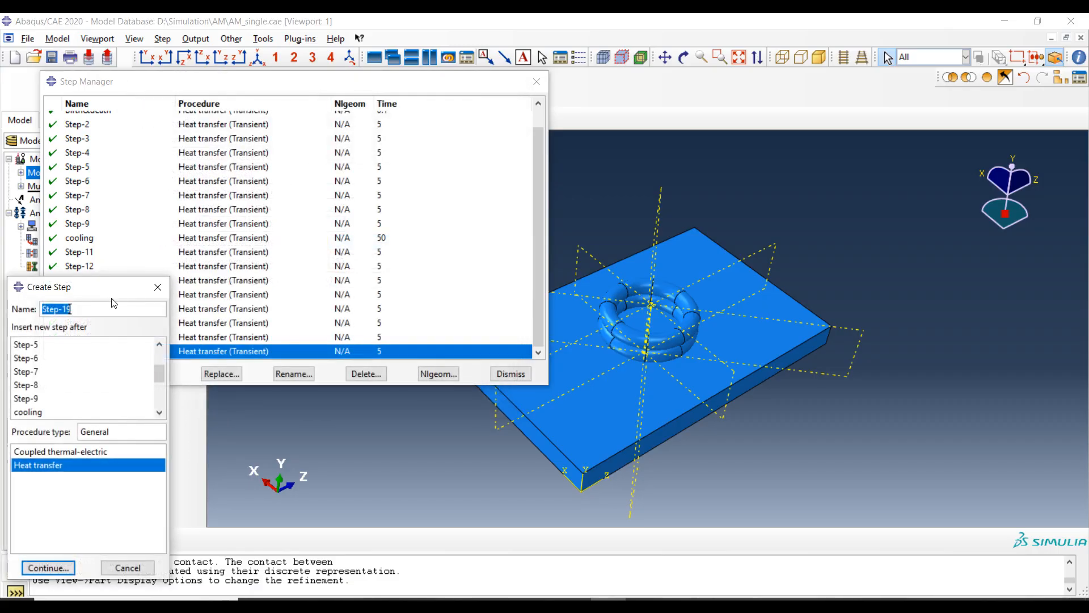
pyautogui.write('fA')
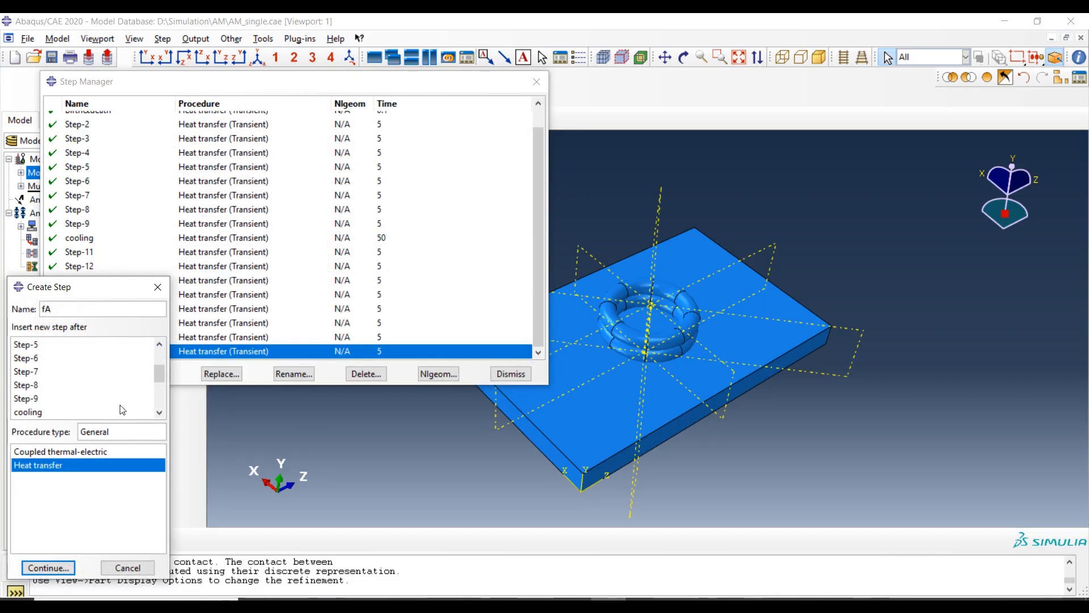
pyautogui.press('BackSpace')
pyautogui.write('inal Cooling')
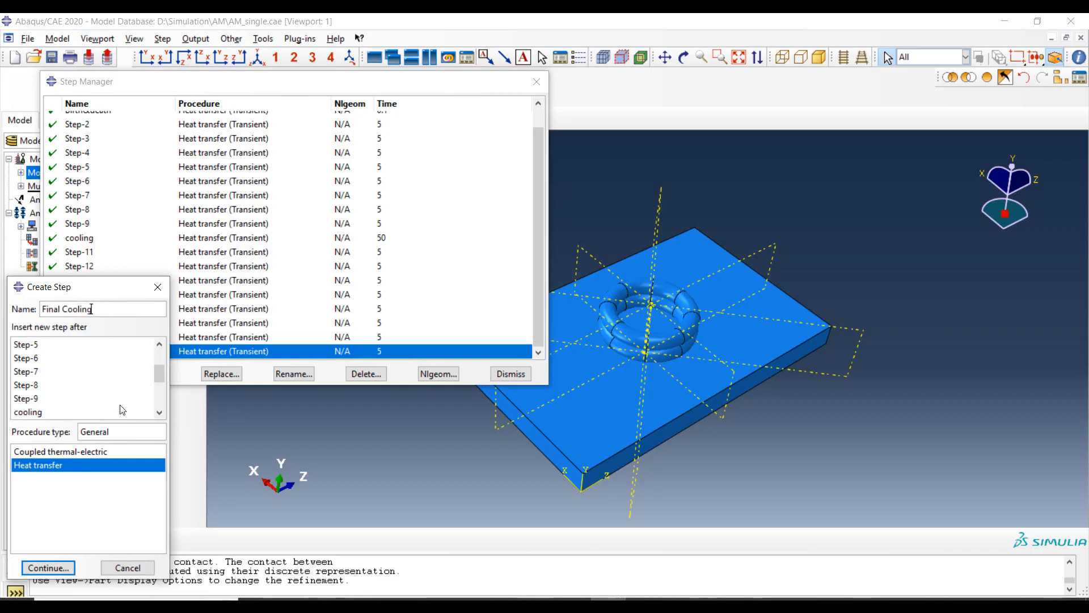
pyautogui.click(55, 571)
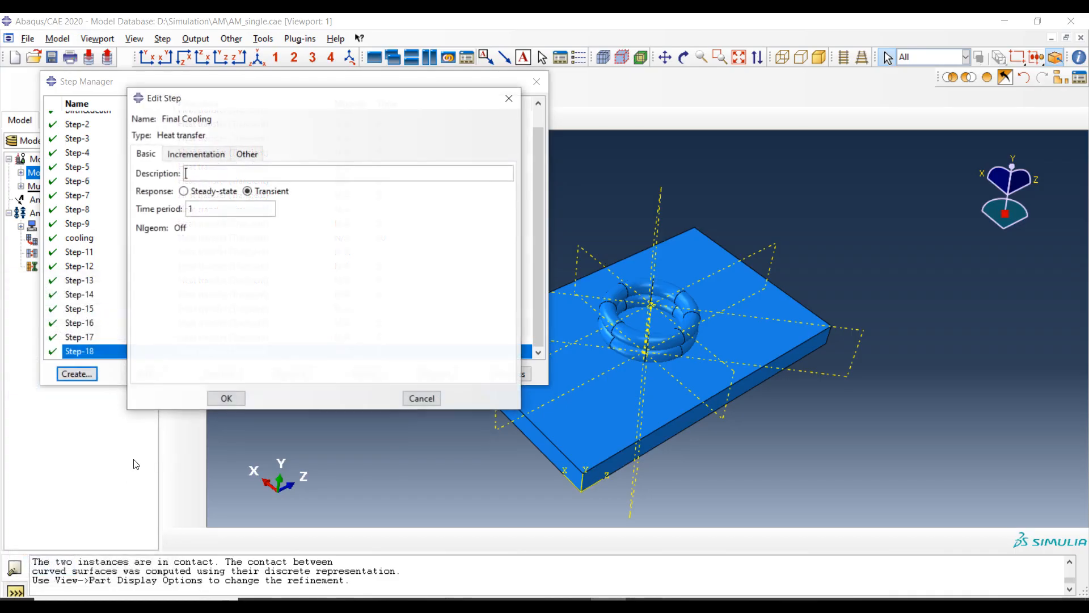
pyautogui.moveTo(193, 210); pyautogui.dragTo(158, 209)
pyautogui.write('150')
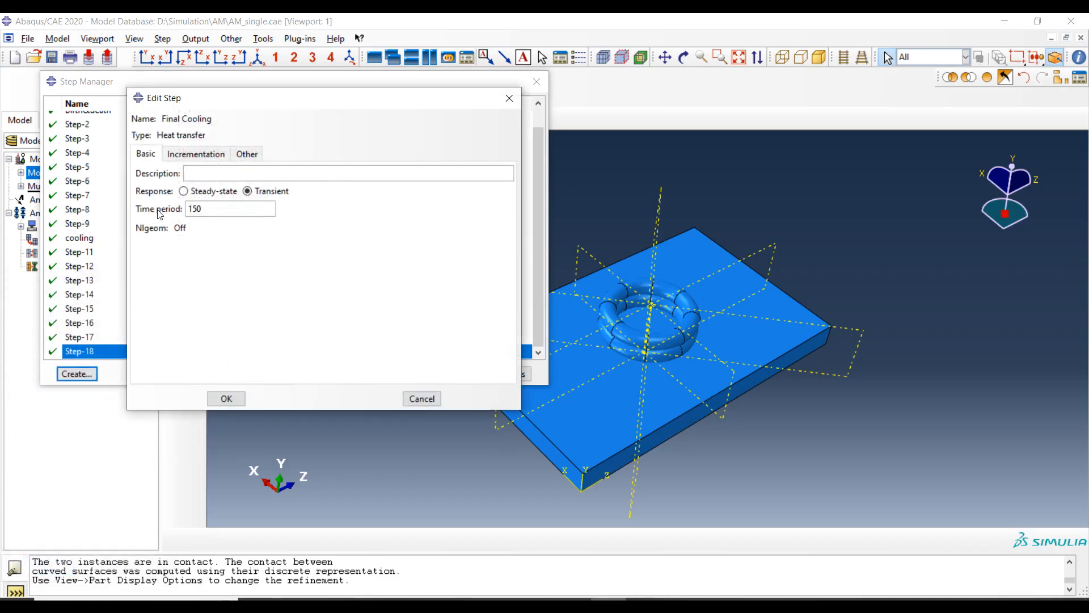
# - Set Final Cooling to 100000 maximum increments, increment sizes 0.01 initial, 1e-20 minimum and 75 maximum, and an allowable temperature change of 350
pyautogui.click(209, 156)
pyautogui.moveTo(232, 224); pyautogui.dragTo(166, 235)
pyautogui.write('0.01')
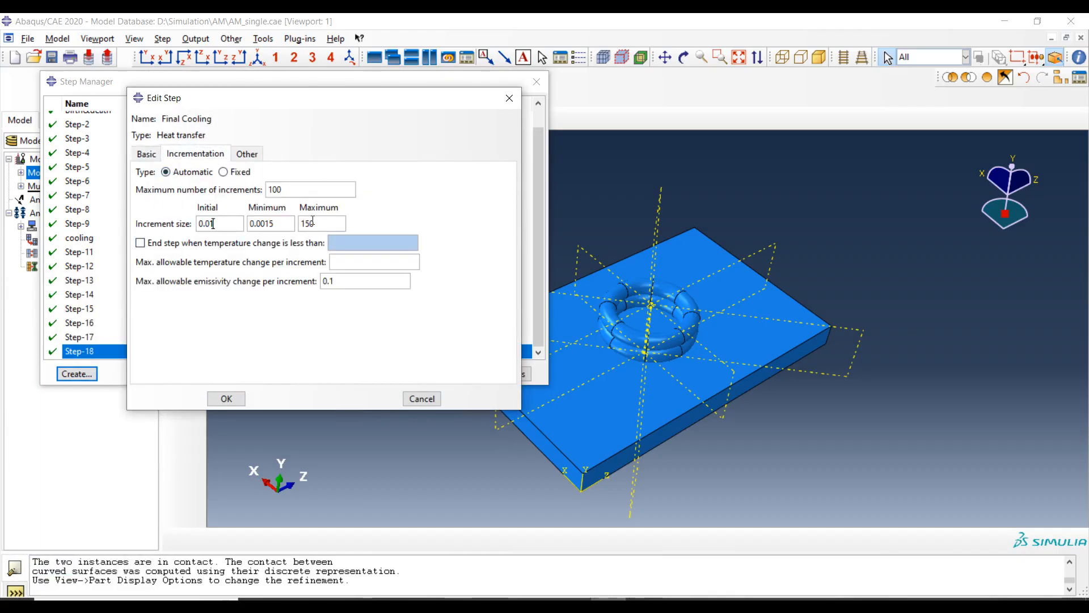
pyautogui.moveTo(284, 224); pyautogui.dragTo(164, 234)
pyautogui.write('1e-20')
pyautogui.click(302, 187)
pyautogui.write('000')
pyautogui.moveTo(316, 223); pyautogui.dragTo(244, 238)
pyautogui.write('75')
pyautogui.click(356, 267)
pyautogui.write('350')
pyautogui.click(224, 398)
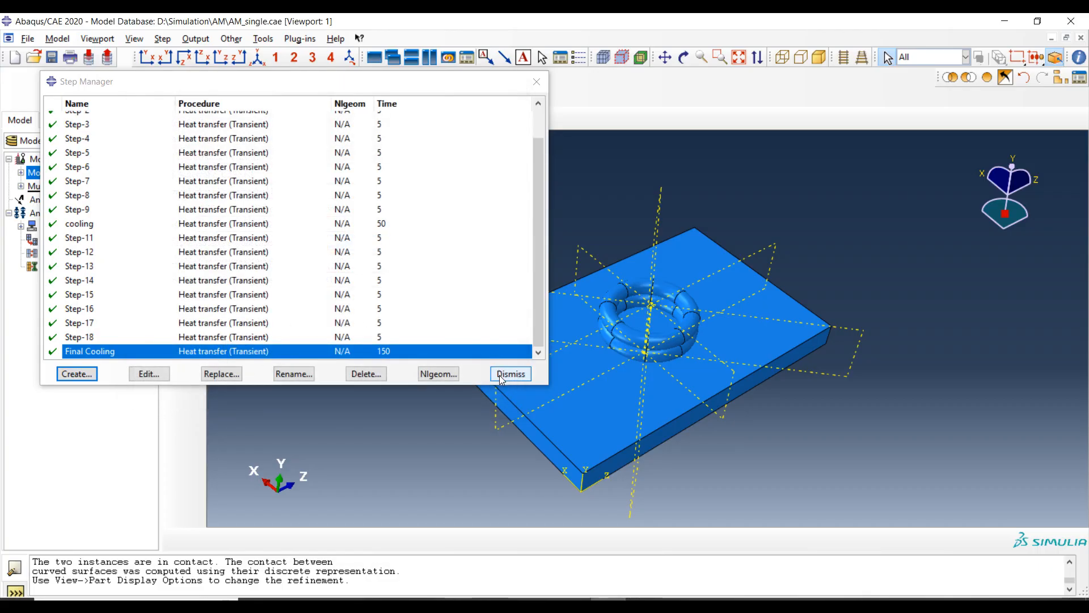
# - Review the complete step list in an enlarged Step Manager, highlighting Step-11 to Step-18, and close the manager
pyautogui.scroll(1, 389, 215)
pyautogui.scroll(-1, 389, 218)
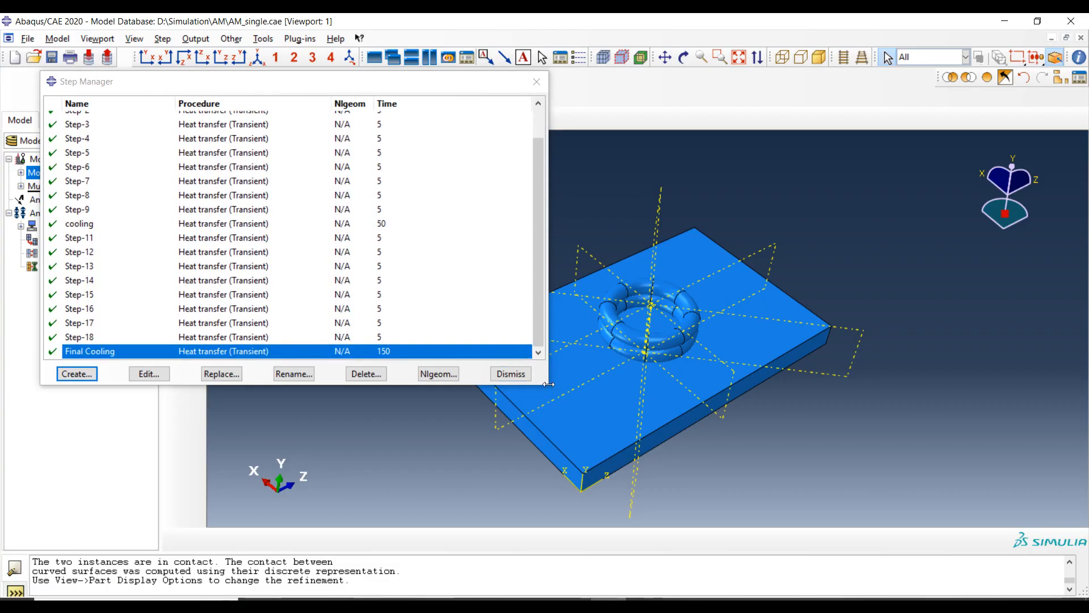
pyautogui.moveTo(548, 385); pyautogui.dragTo(631, 494)
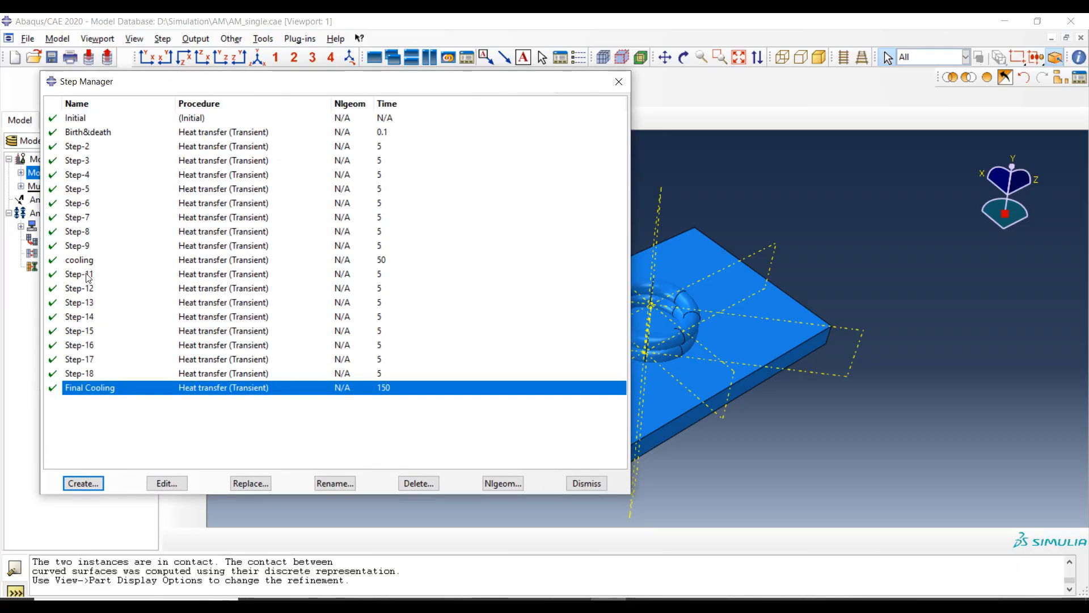
pyautogui.moveTo(82, 152); pyautogui.dragTo(83, 378)
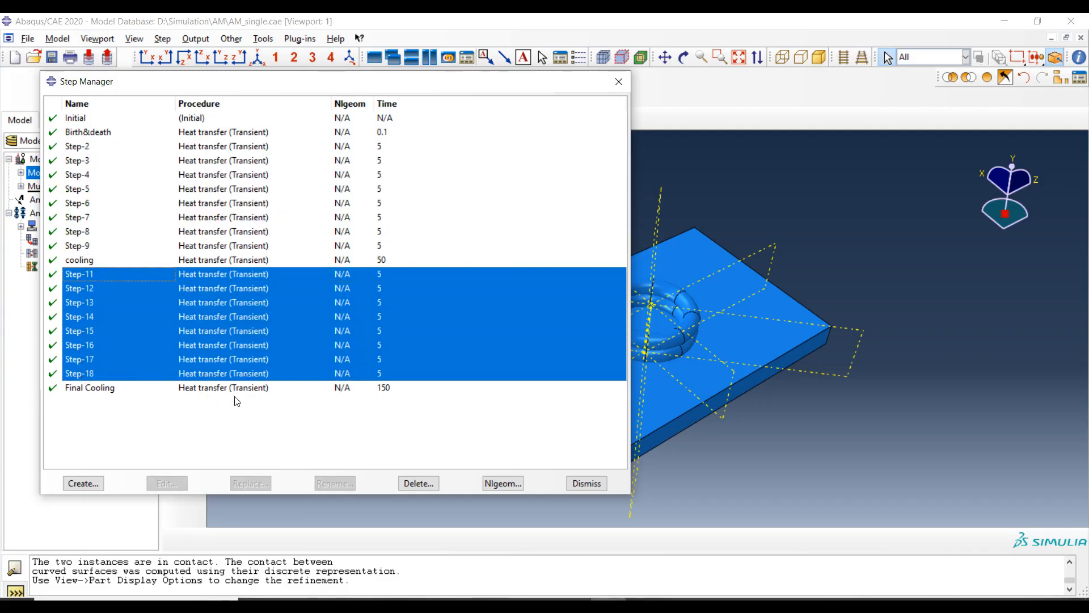
pyautogui.click(586, 483)
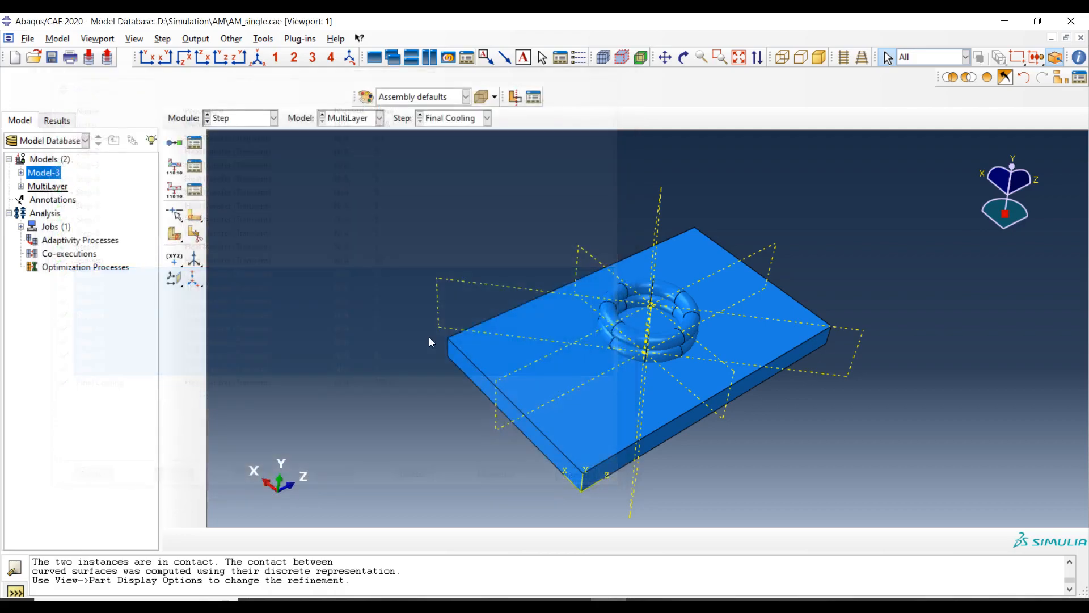
# - Show the MultiLayer assembly in the Mesh module from above and restrict selection to cells
pyautogui.click(247, 119)
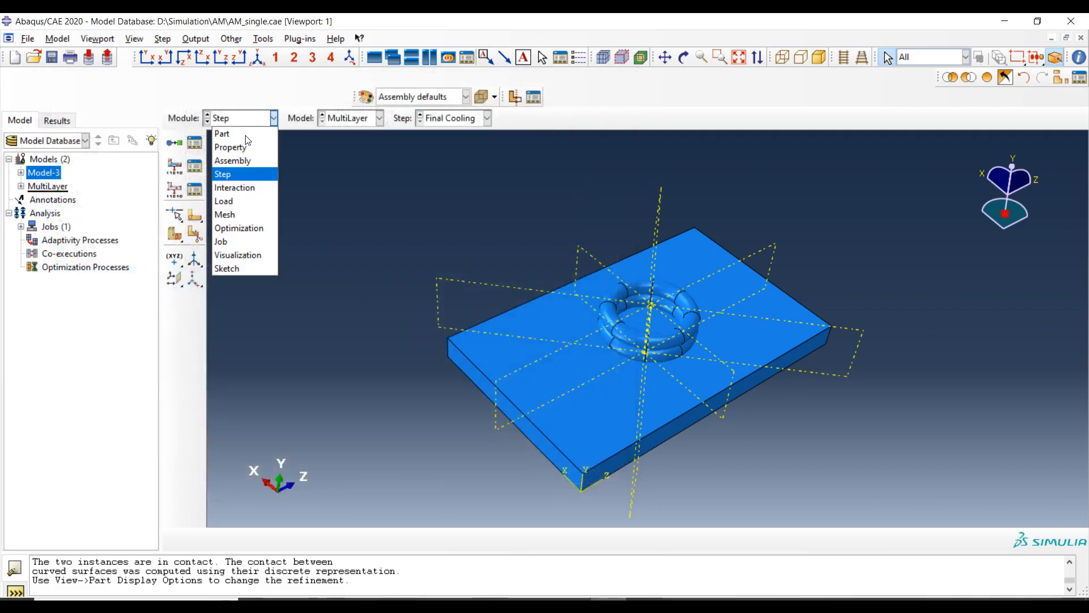
pyautogui.click(240, 214)
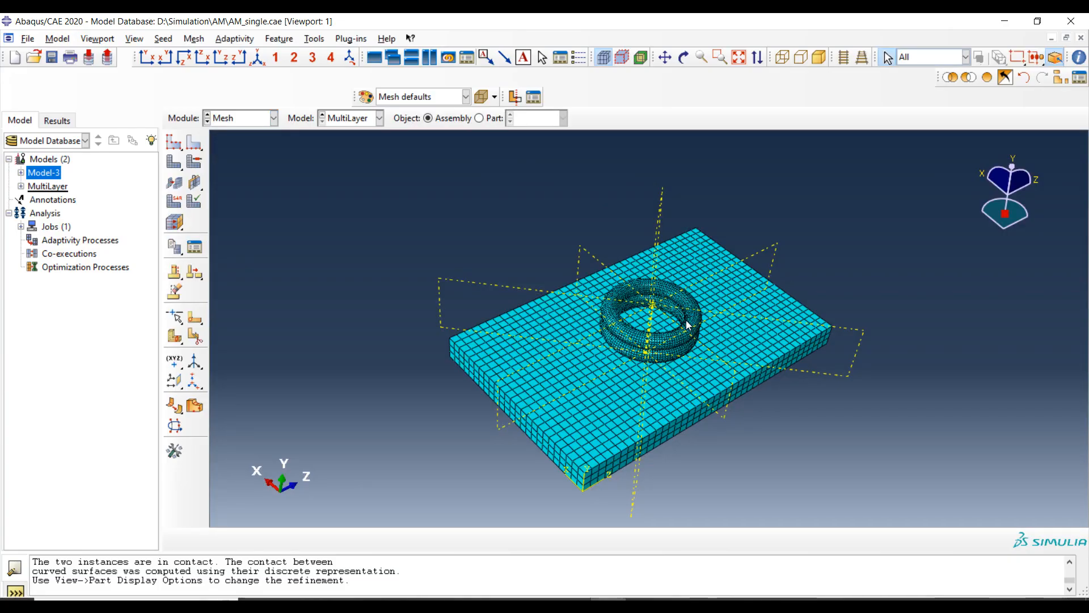
pyautogui.keyDown('ctrl'); pyautogui.keyDown('alt'); pyautogui.moveTo(672, 334); pyautogui.dragTo(724, 206, button='right'); pyautogui.keyUp('alt'); pyautogui.keyUp('ctrl')
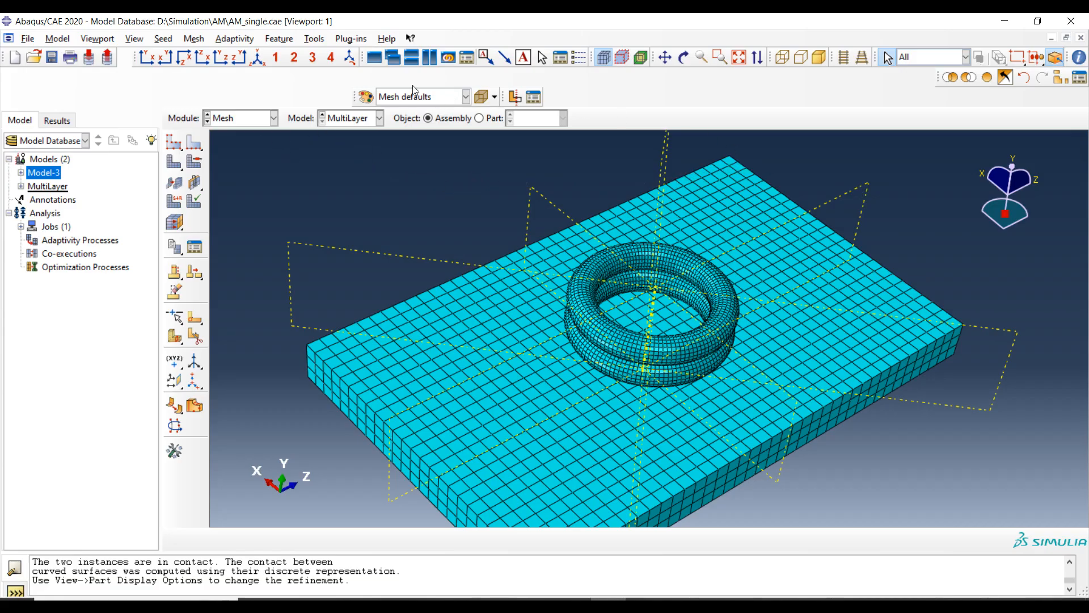
pyautogui.click(187, 57)
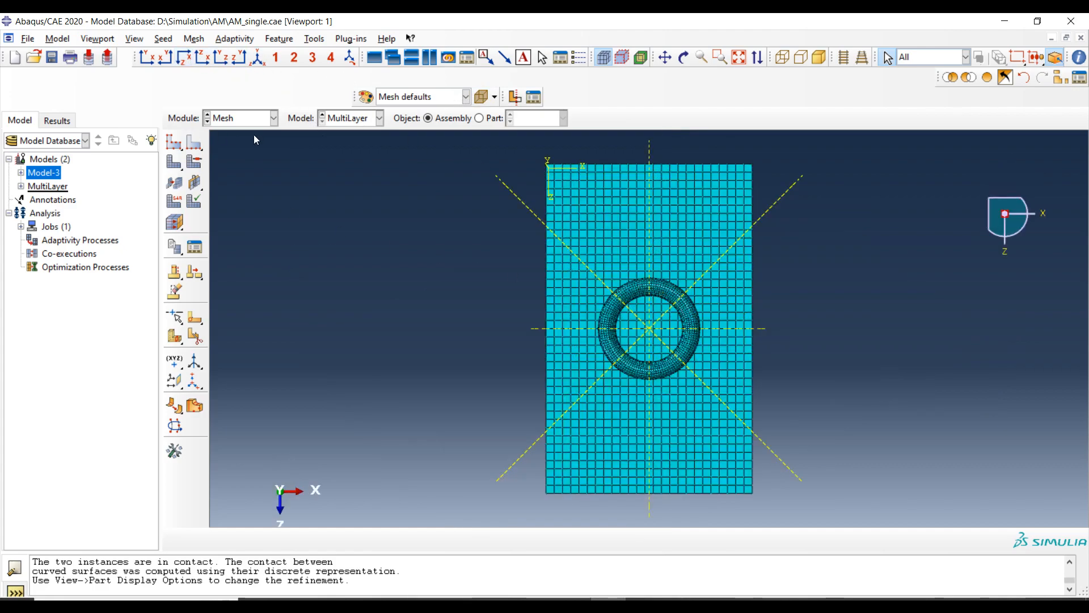
pyautogui.click(314, 39)
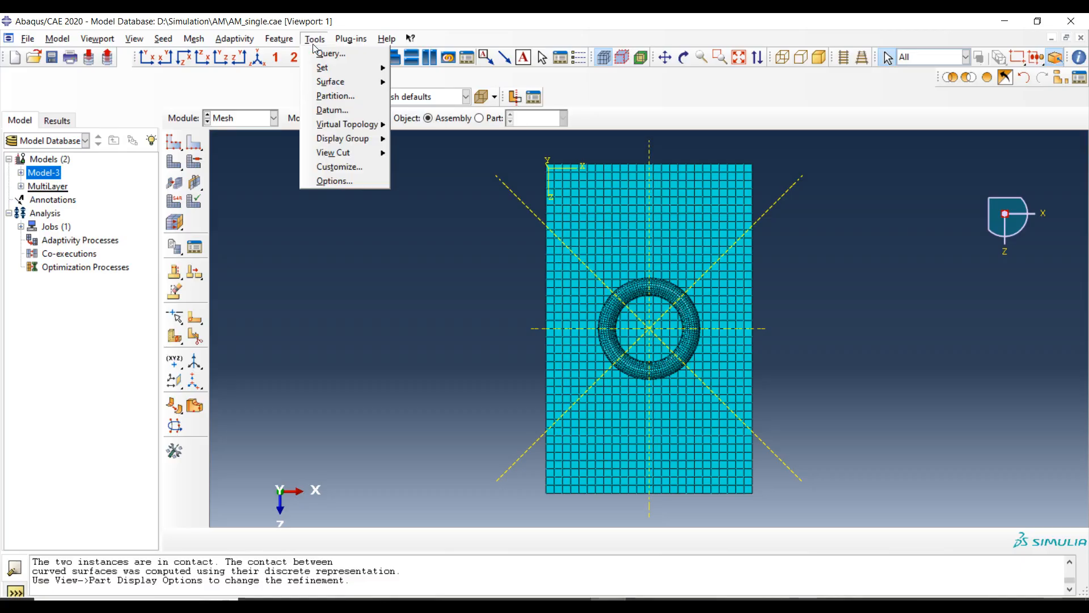
pyautogui.moveTo(321, 71)
pyautogui.press('Escape')
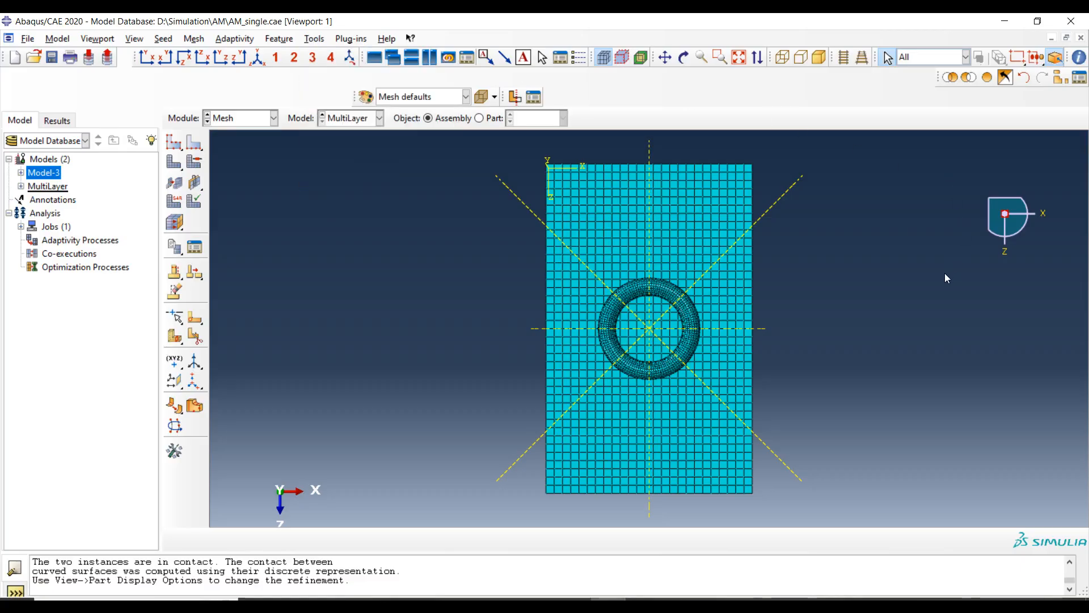
pyautogui.click(933, 57)
pyautogui.click(933, 87)
pyautogui.click(314, 39)
pyautogui.moveTo(324, 72)
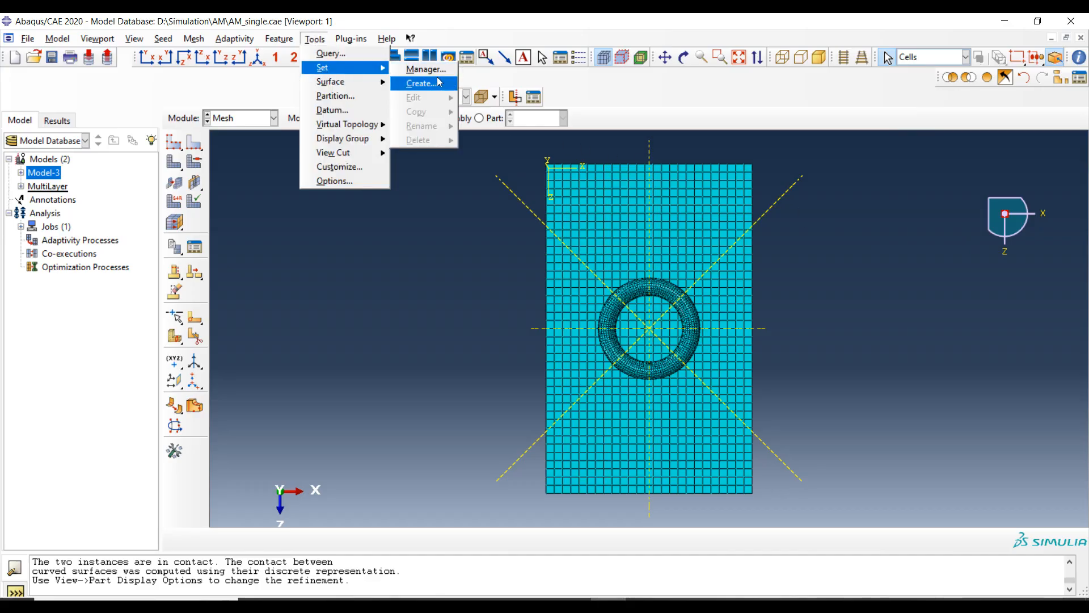
pyautogui.click(420, 84)
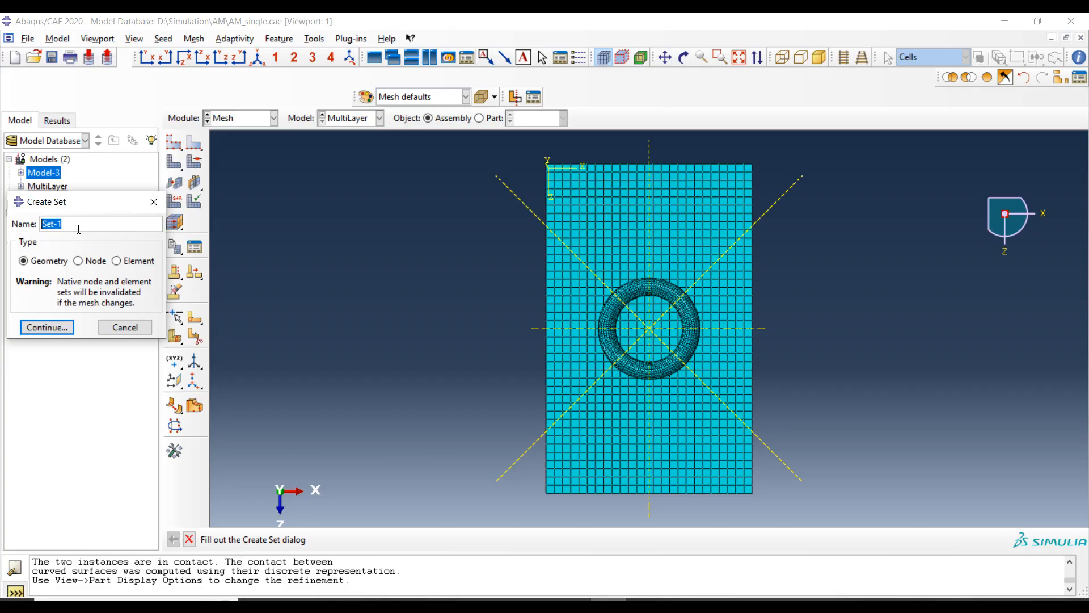
pyautogui.click(78, 227)
pyautogui.write('-LAyer')
pyautogui.press('BackSpace')
pyautogui.press('BackSpace')
pyautogui.press('BackSpace')
pyautogui.press('BackSpace')
pyautogui.write('ayer2')
pyautogui.tripleClick(99, 222)
pyautogui.write('Layer2-set')
pyautogui.click(127, 263)
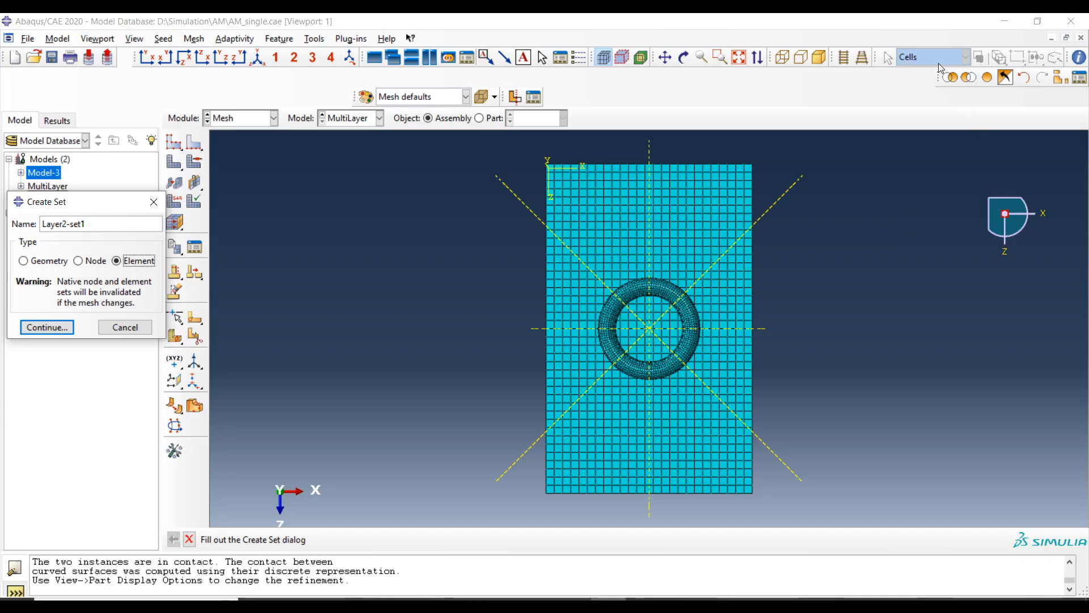
pyautogui.click(665, 295)
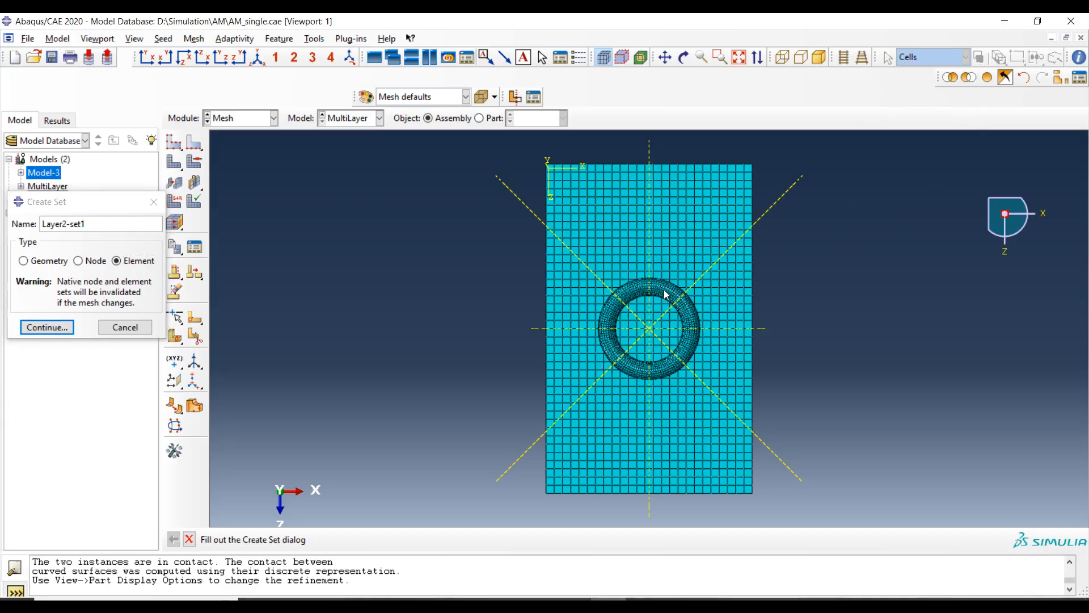
pyautogui.click(133, 328)
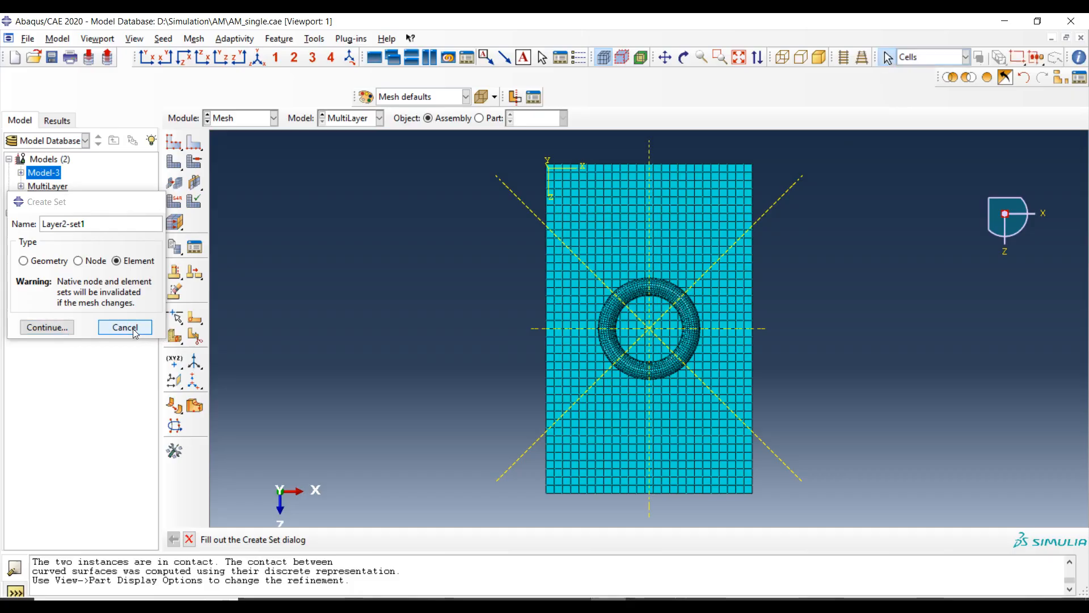
# - Select the upper ring's segment just clockwise of the twelve o'clock partition and display only that cell
pyautogui.click(667, 295)
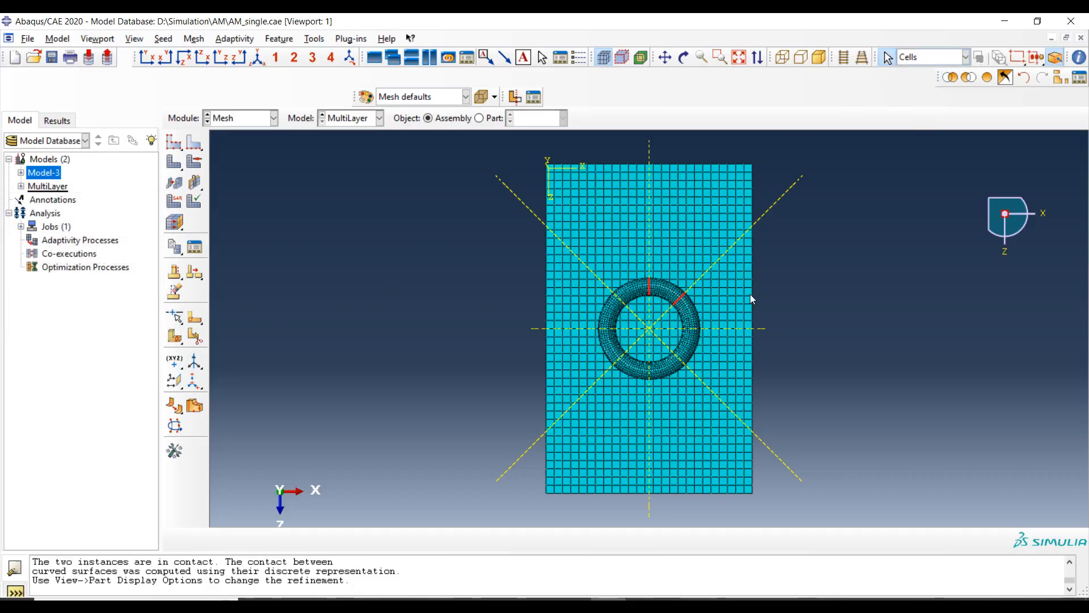
pyautogui.keyDown('ctrl'); pyautogui.keyDown('alt'); pyautogui.moveTo(802, 344); pyautogui.dragTo(802, 318); pyautogui.keyUp('alt'); pyautogui.keyUp('ctrl')
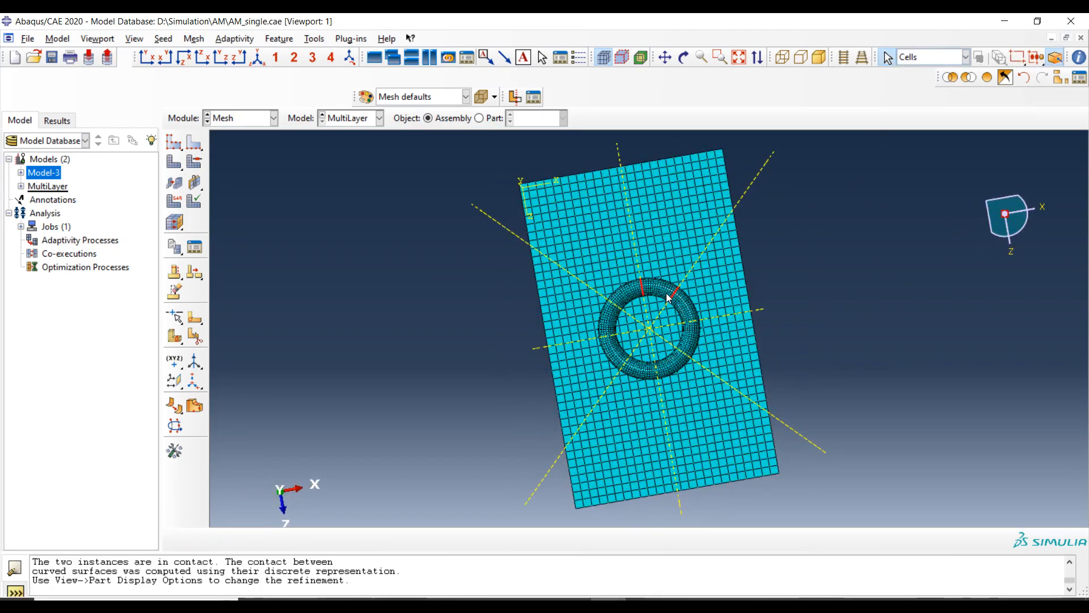
pyautogui.click(950, 78)
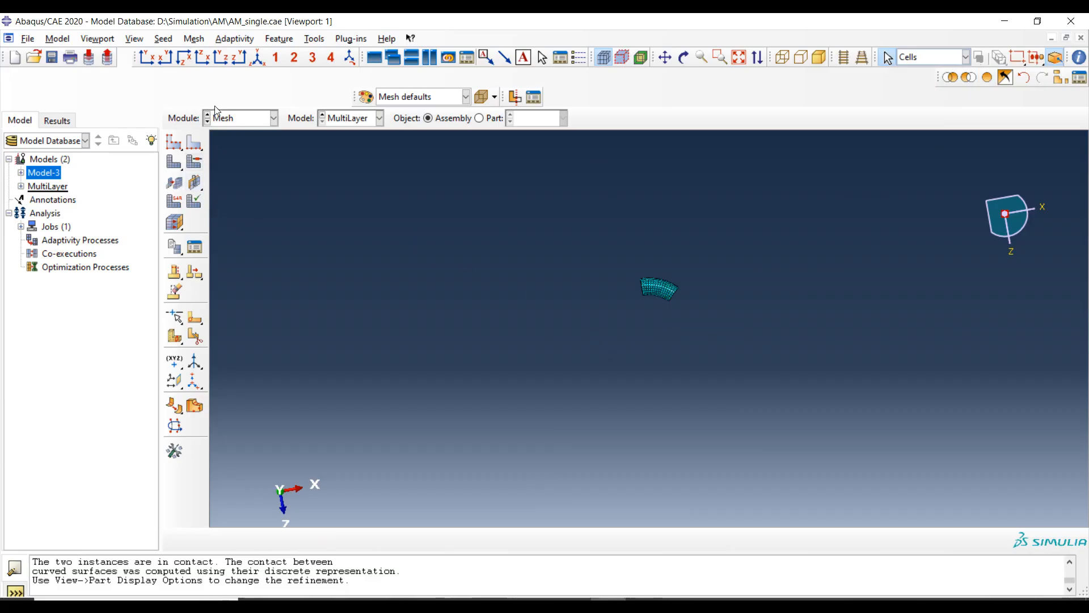
# - Create an element set named Layer2-set1 from all elements of the isolated segment and redisplay the full assembly
pyautogui.click(314, 39)
pyautogui.moveTo(335, 67)
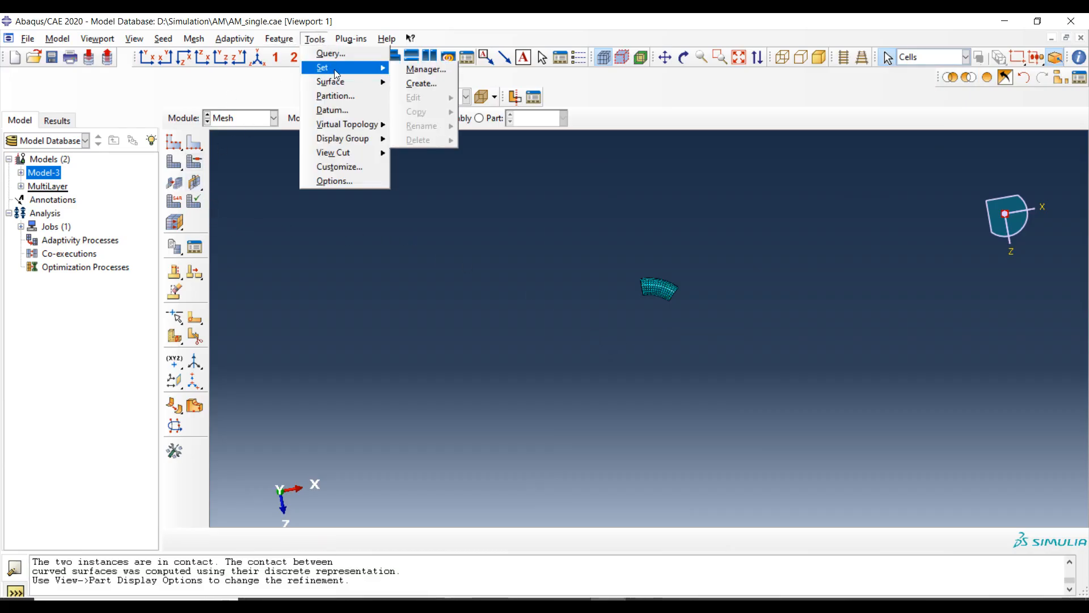
pyautogui.click(418, 84)
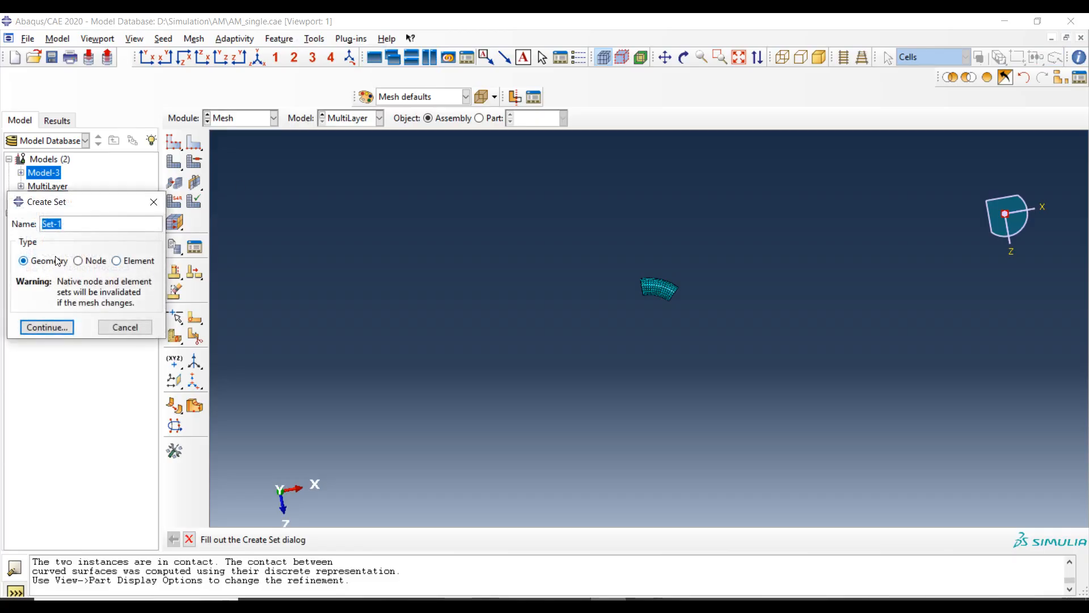
pyautogui.write('Layer2-set1')
pyautogui.click(116, 260)
pyautogui.click(666, 313)
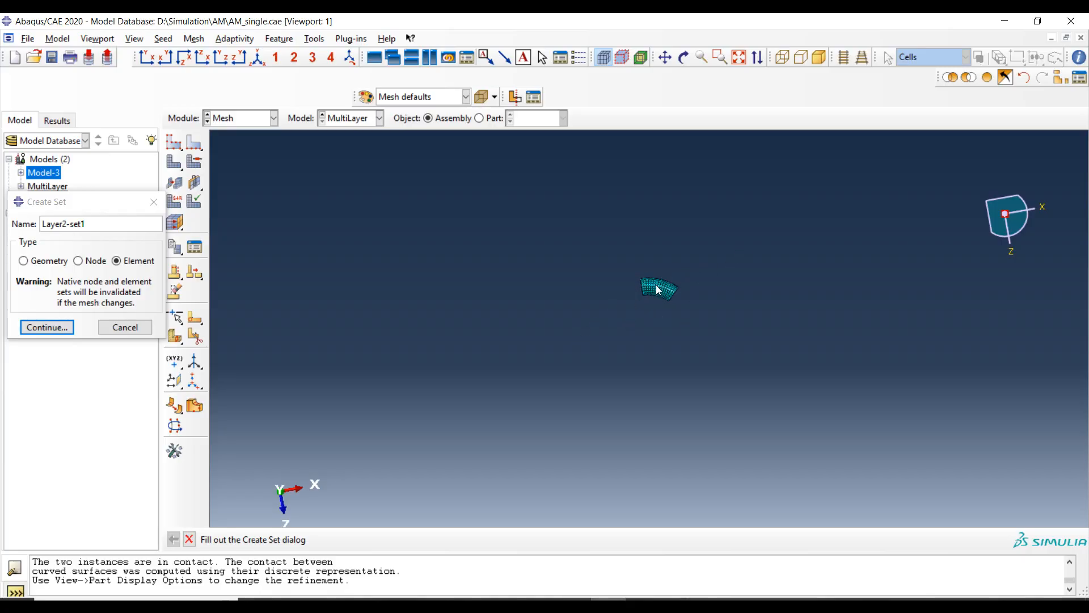
pyautogui.click(47, 327)
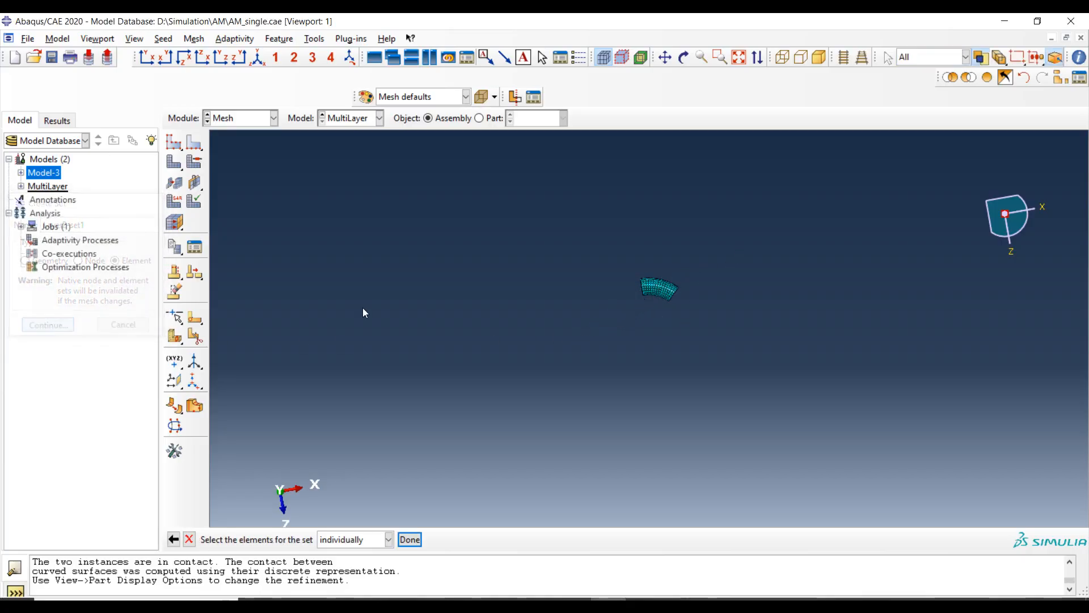
pyautogui.moveTo(683, 254); pyautogui.dragTo(695, 251)
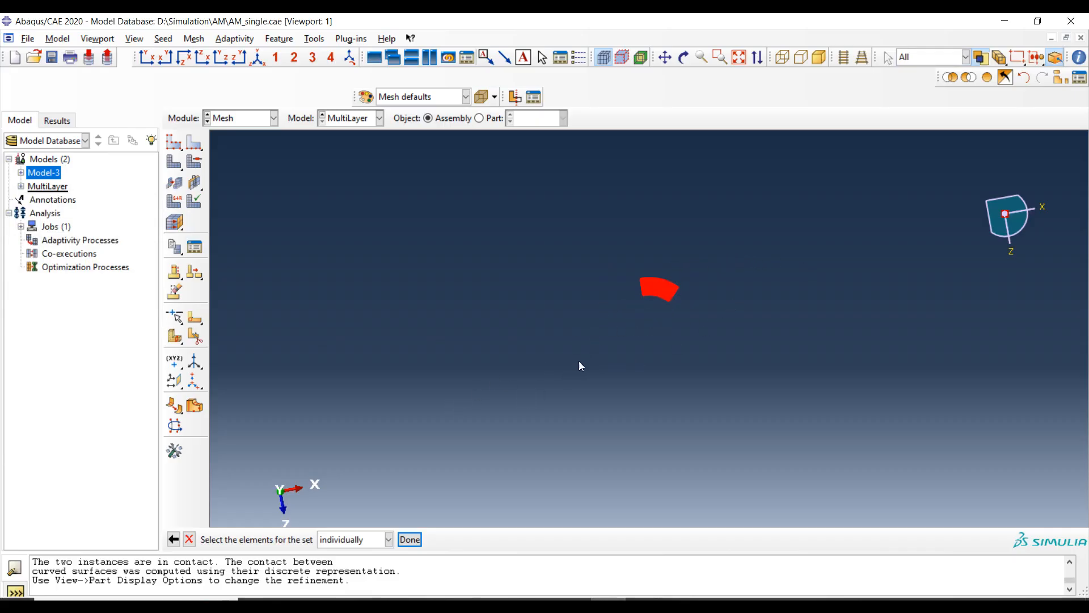
pyautogui.middleClick(529, 257)
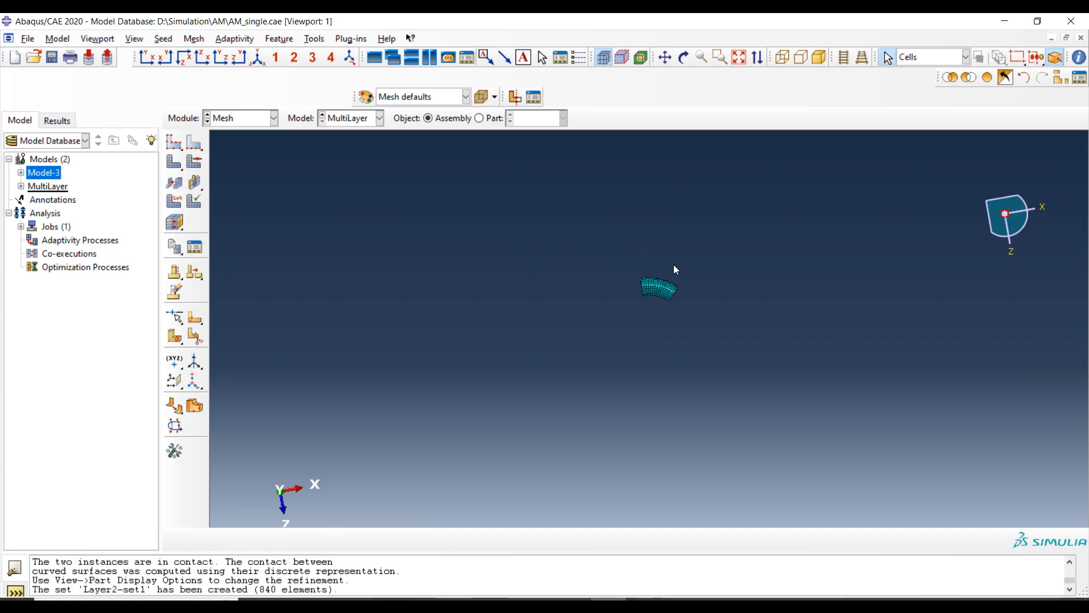
pyautogui.click(987, 78)
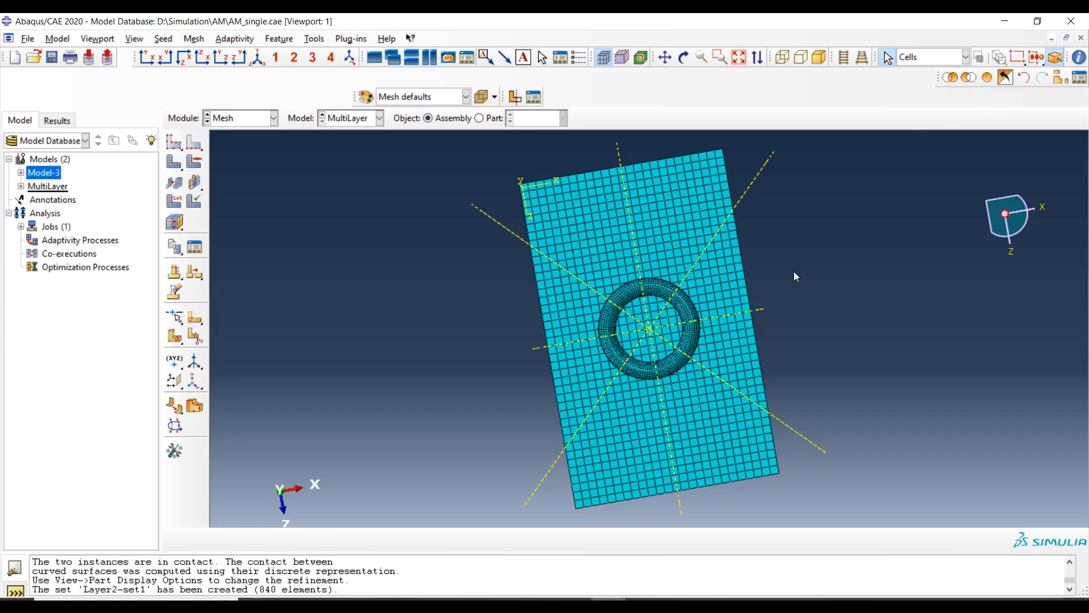
# - View the assembly from above and display only the second upper-ring segment, ending at three o'clock
pyautogui.click(185, 61)
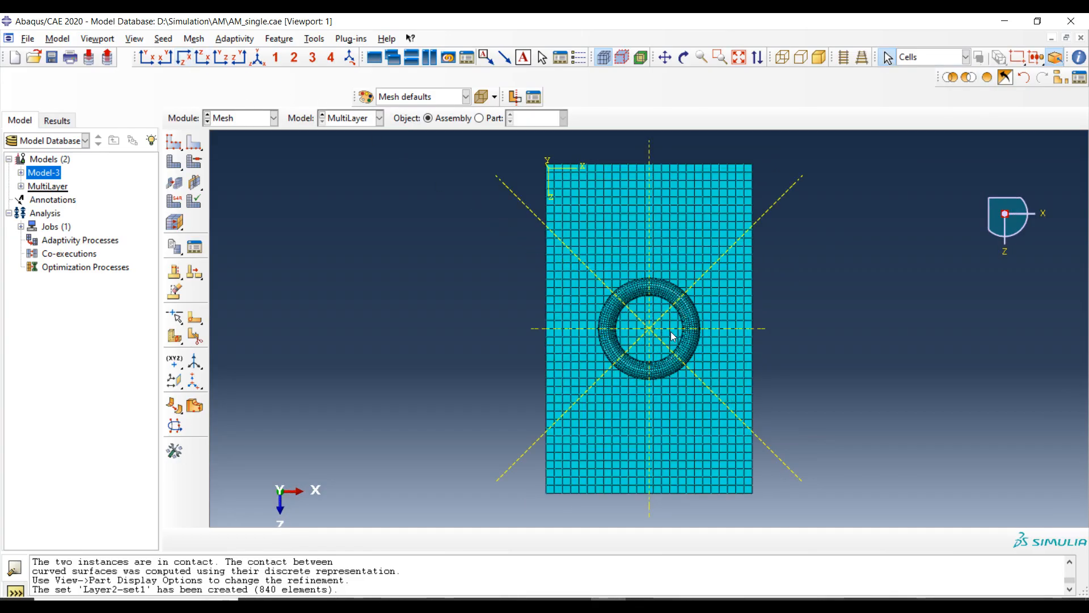
pyautogui.click(694, 318)
pyautogui.click(952, 78)
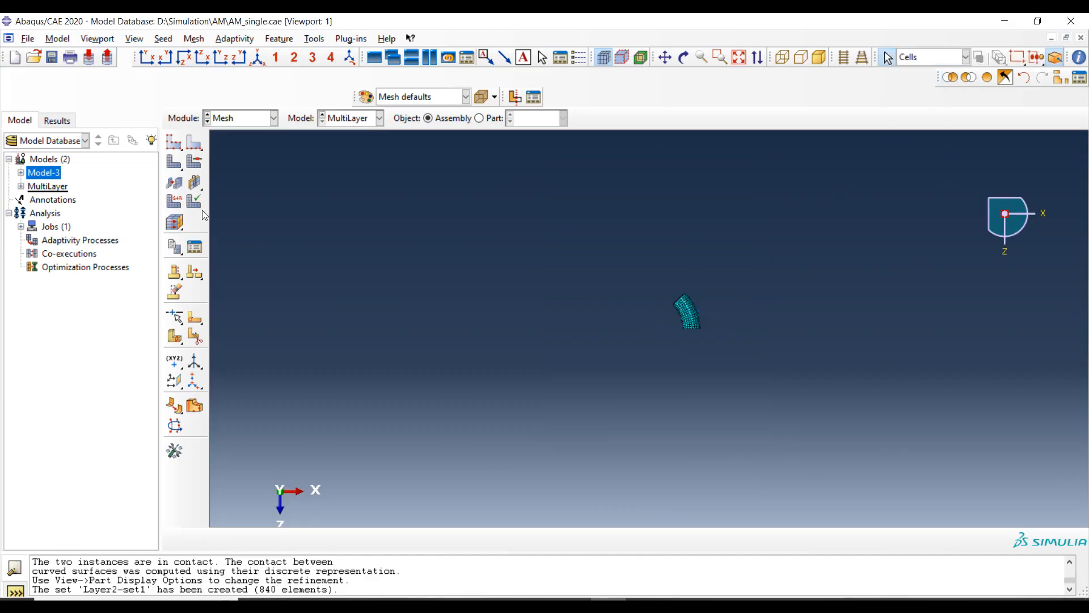
# - Create an element set named layer2-set2 from all elements of the isolated second segment and redisplay the full assembly
pyautogui.click(316, 39)
pyautogui.moveTo(340, 68)
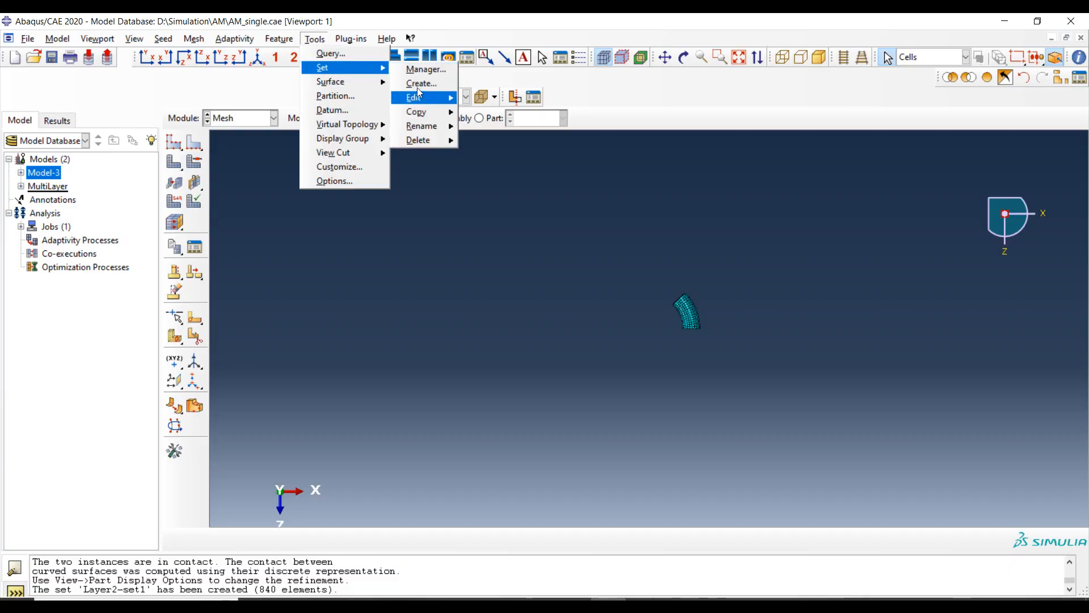
pyautogui.click(417, 83)
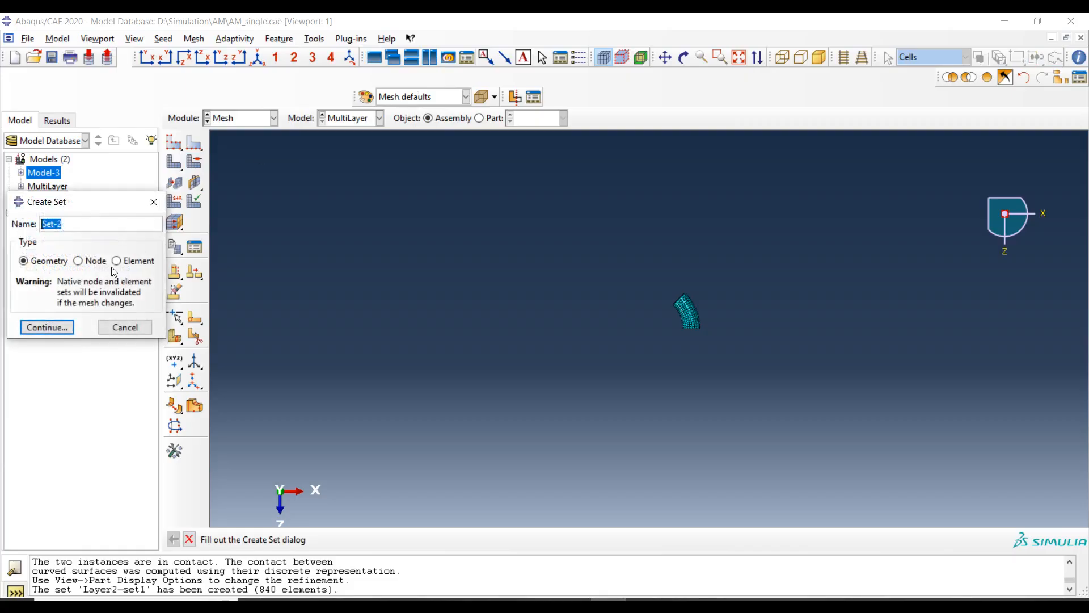
pyautogui.click(125, 262)
pyautogui.write('layer2-set2')
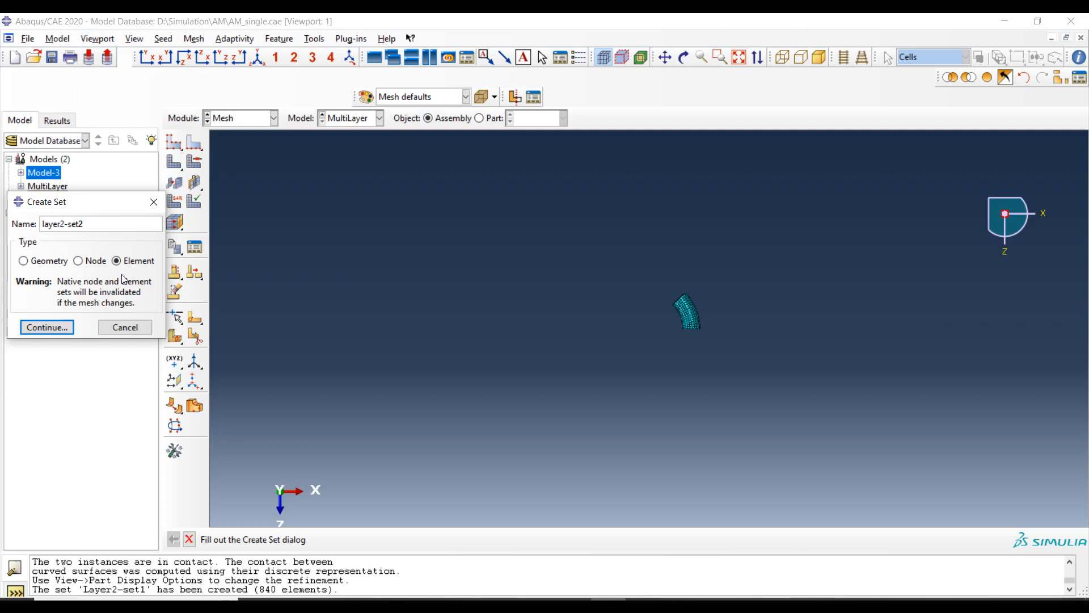
pyautogui.click(51, 327)
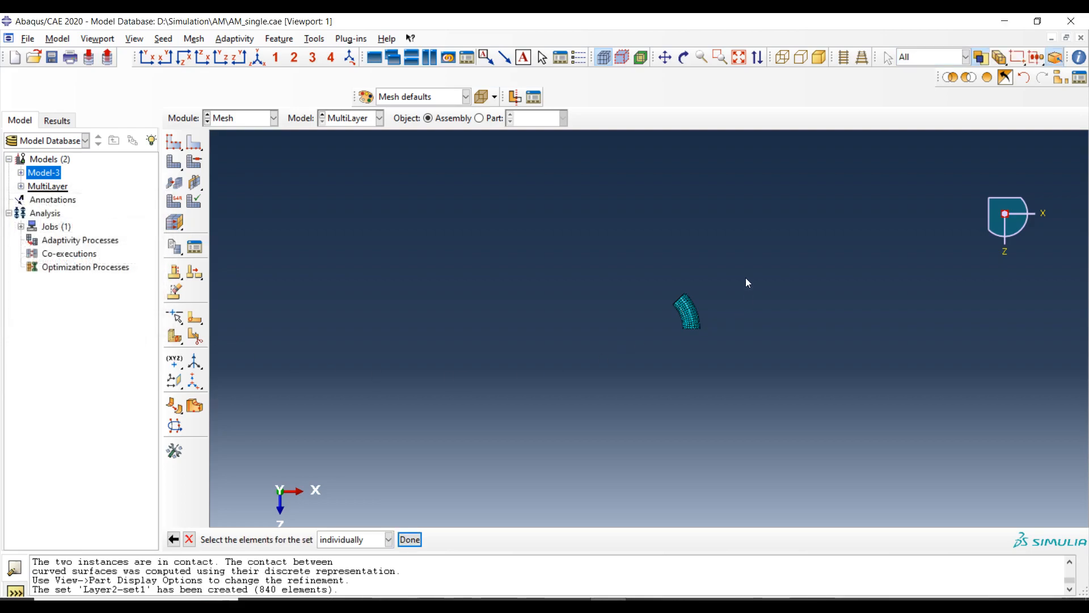
pyautogui.click(681, 318)
pyautogui.middleClick(547, 369)
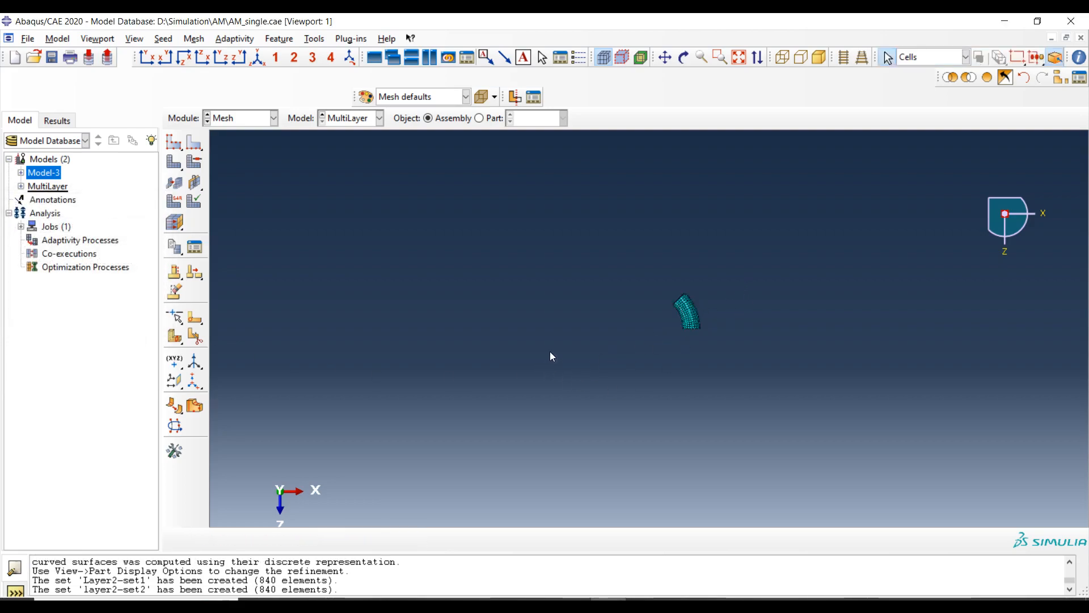
pyautogui.click(986, 78)
pyautogui.click(986, 79)
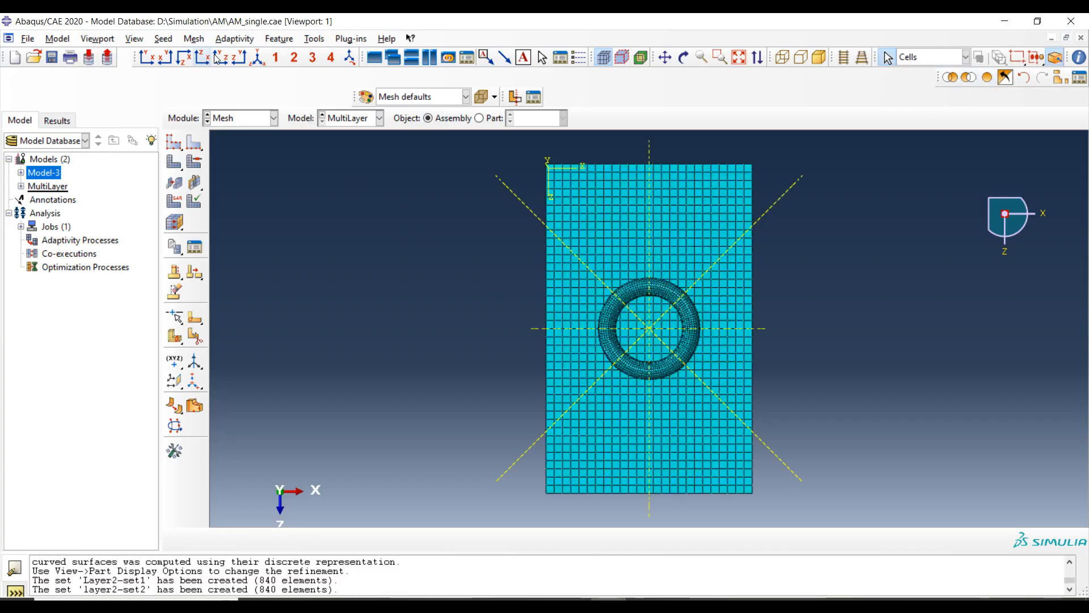
# - Rename the set layer2-set2 to Layer2-set2 in the Set Manager
pyautogui.click(313, 40)
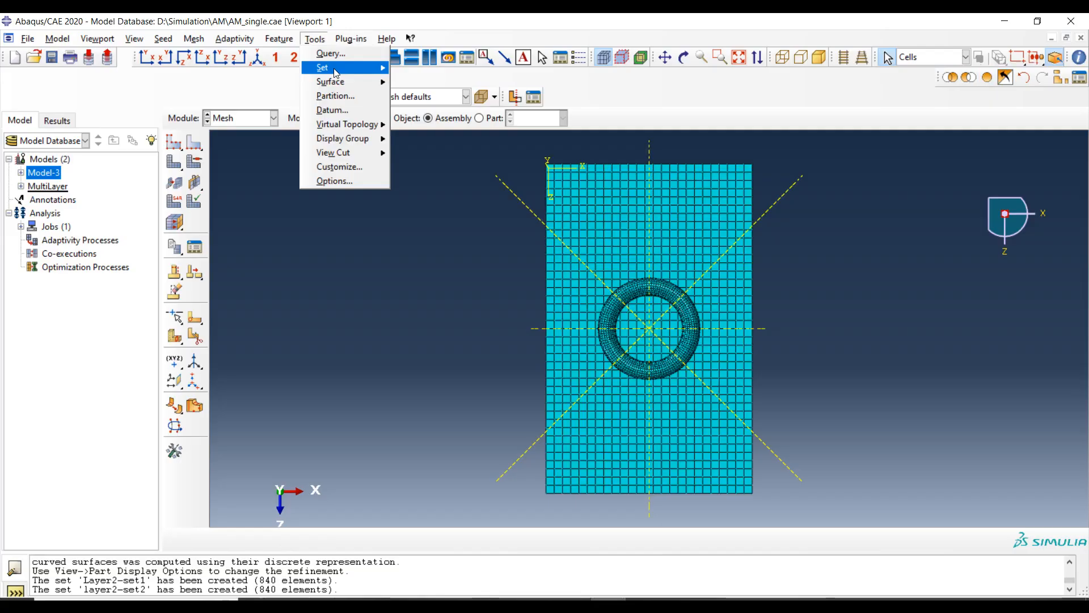
pyautogui.moveTo(336, 69)
pyautogui.click(426, 69)
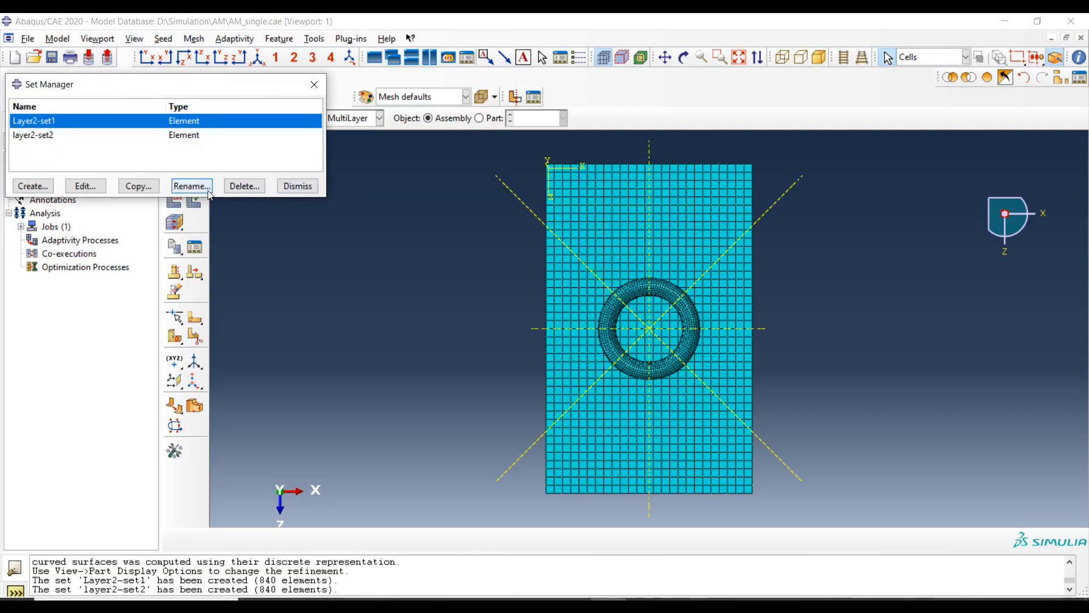
pyautogui.click(48, 134)
pyautogui.click(192, 186)
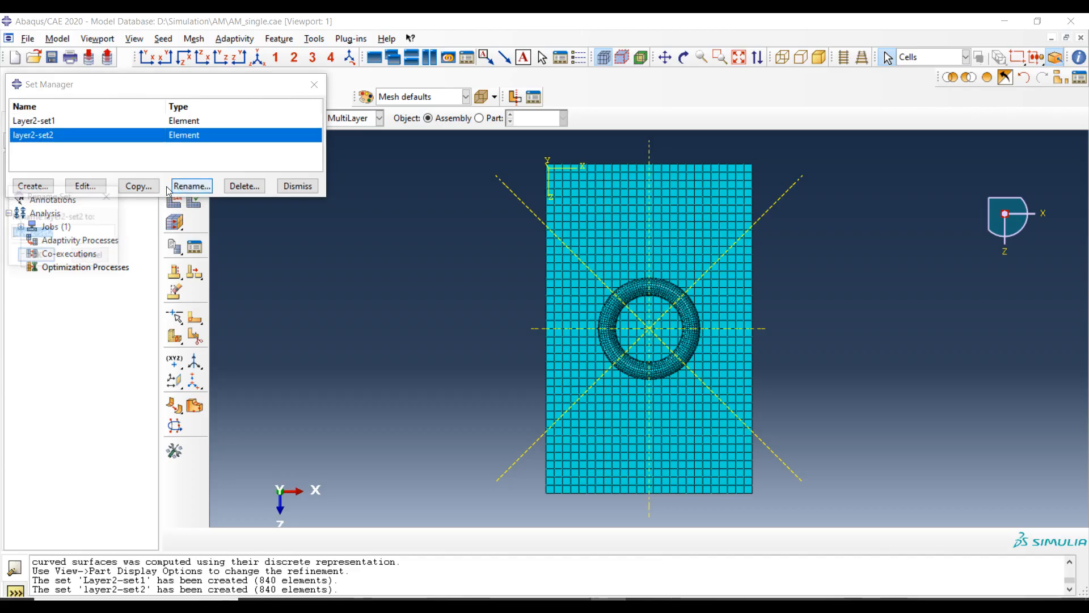
pyautogui.click(14, 234)
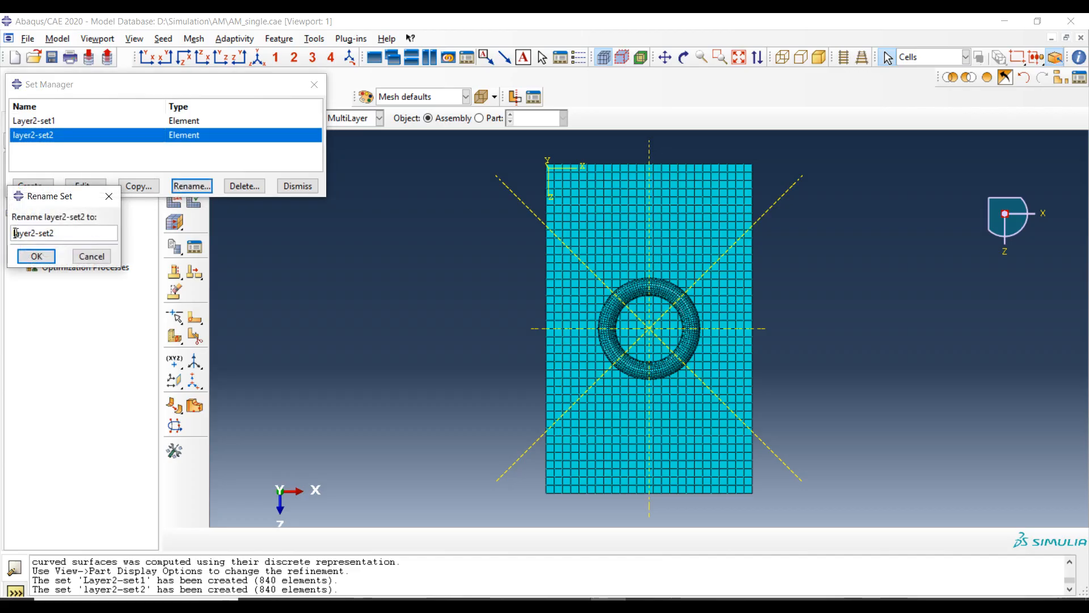
pyautogui.press('Delete')
pyautogui.write('L')
pyautogui.click(36, 256)
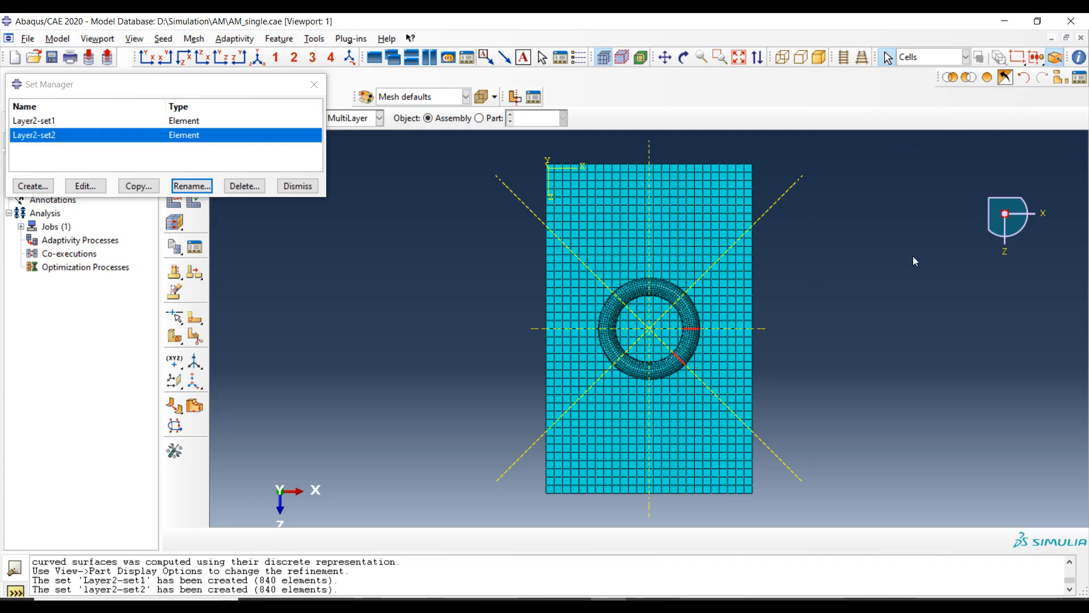
# - Display only the third upper-ring segment, just clockwise of three o'clock
pyautogui.click(948, 80)
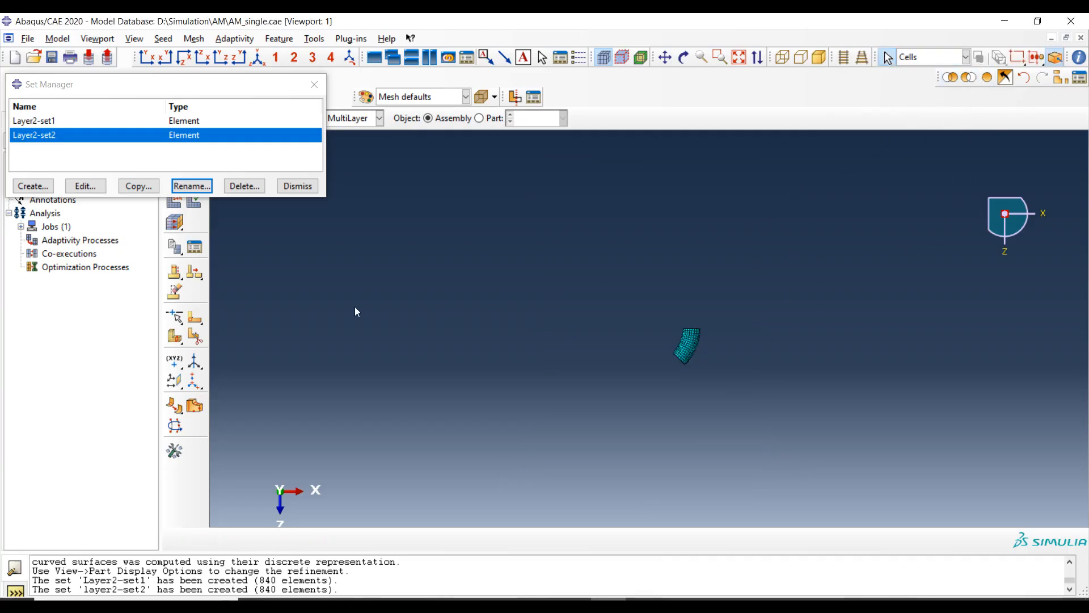
# - Create an element set named Layer2-set3 from all elements of the isolated third upper-ring segment
pyautogui.click(33, 186)
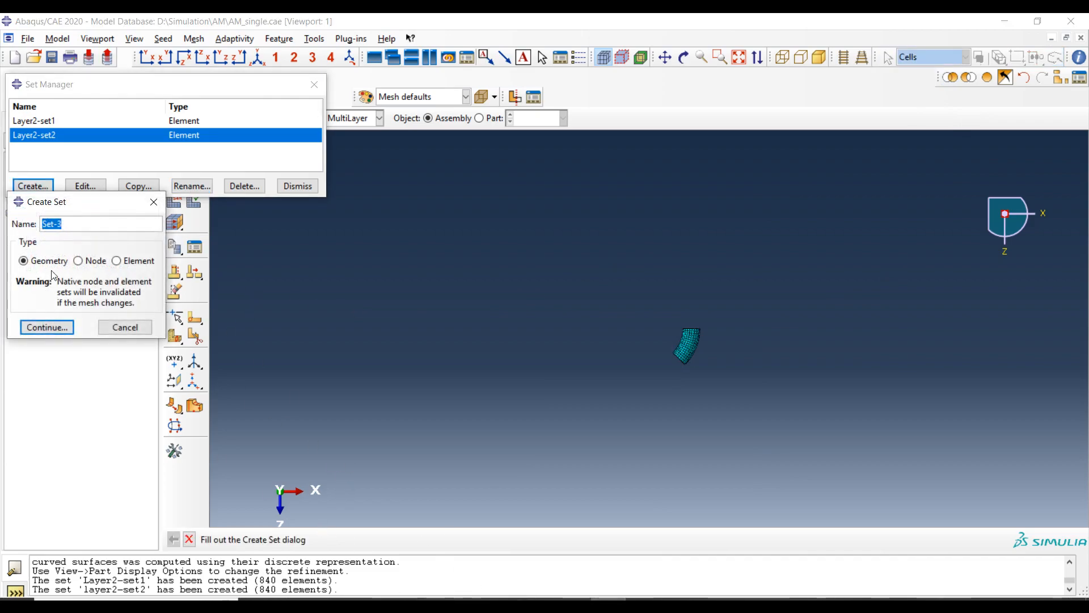
pyautogui.write('LAyer')
pyautogui.press('BackSpace')
pyautogui.press('BackSpace')
pyautogui.press('BackSpace')
pyautogui.press('BackSpace')
pyautogui.press('BackSpace')
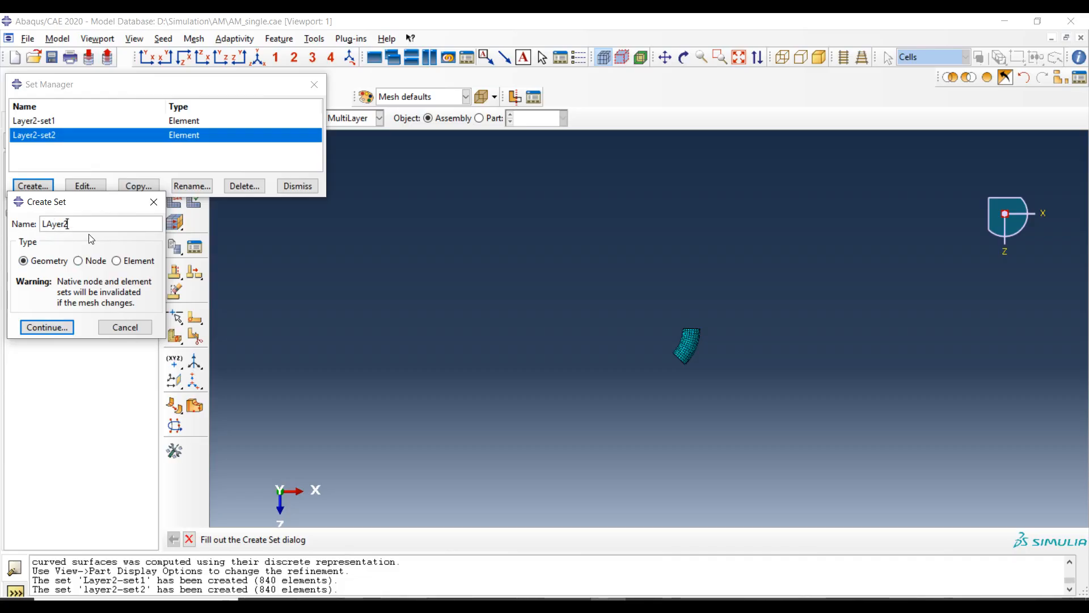
pyautogui.write('ayer')
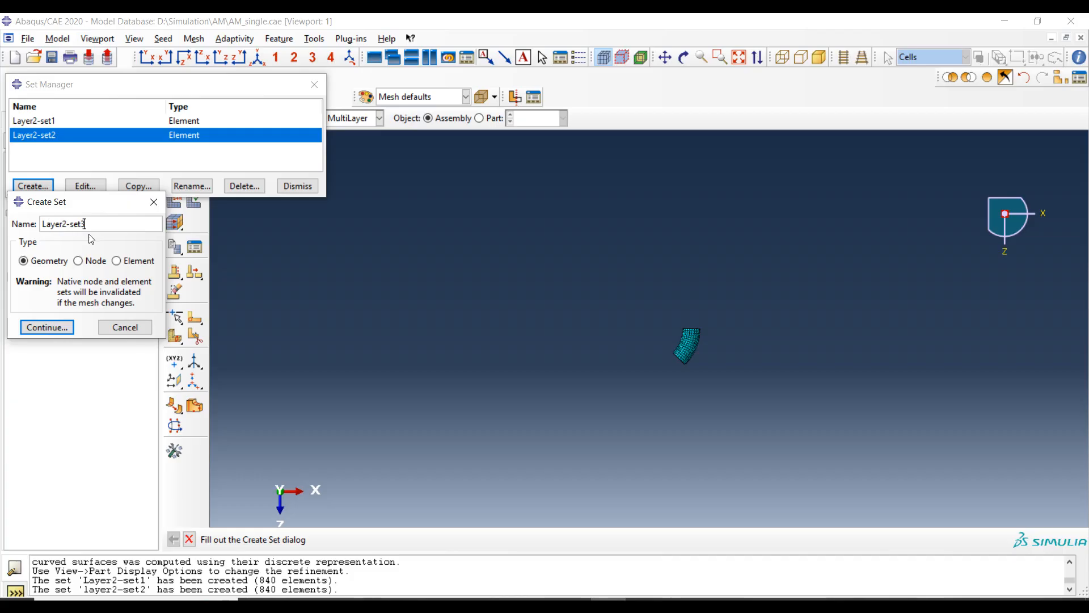
pyautogui.click(149, 261)
pyautogui.click(72, 327)
pyautogui.moveTo(716, 304); pyautogui.dragTo(570, 437)
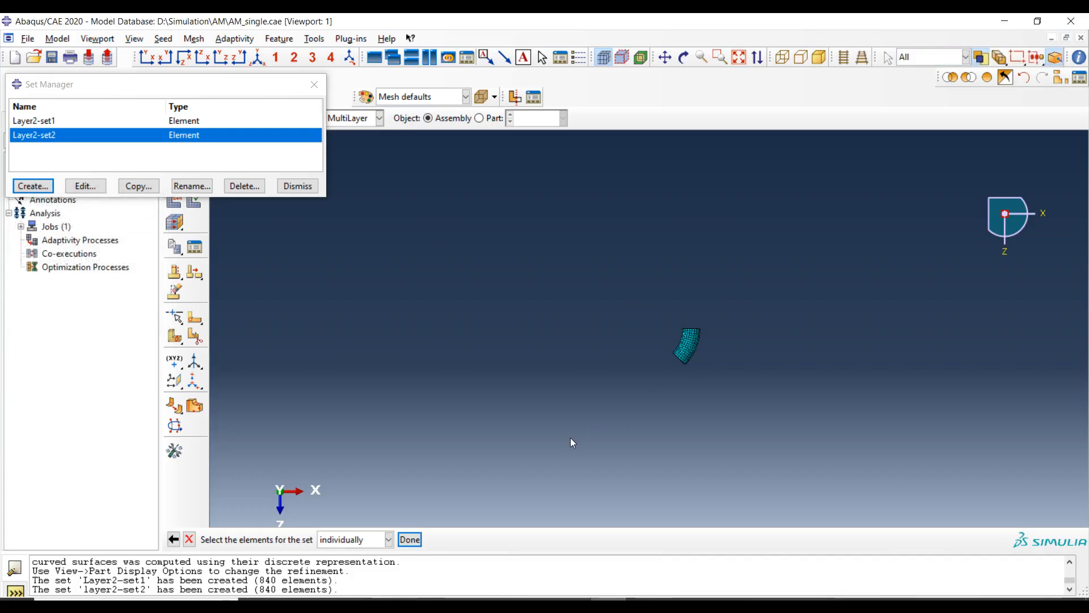
pyautogui.middleClick(458, 349)
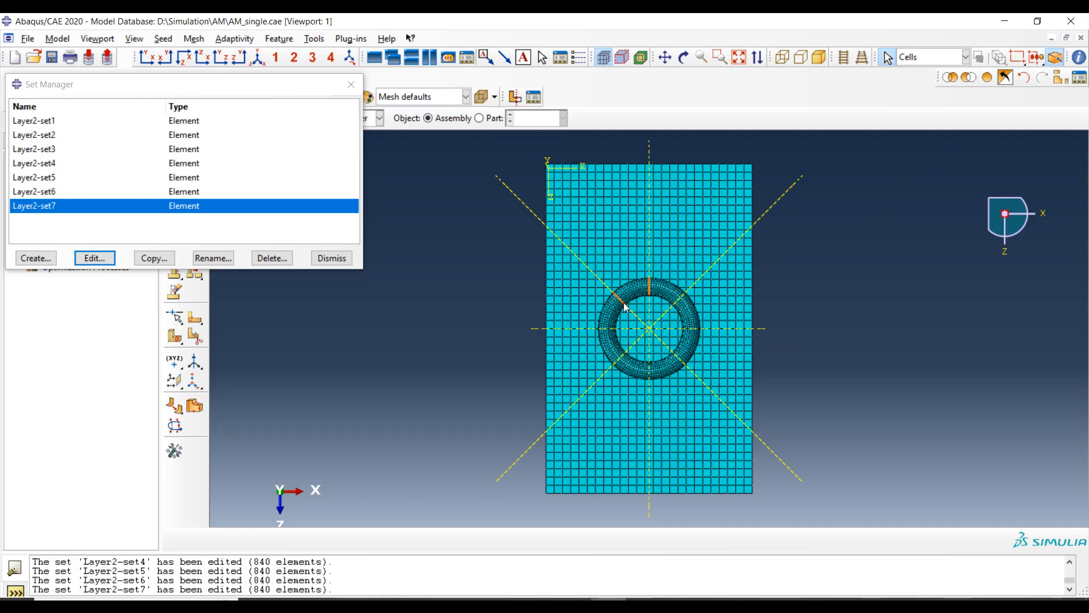
# - Display only the eighth upper-ring segment, ending at twelve o'clock, and create element set Layer2-set8 from all its elements
pyautogui.click(949, 84)
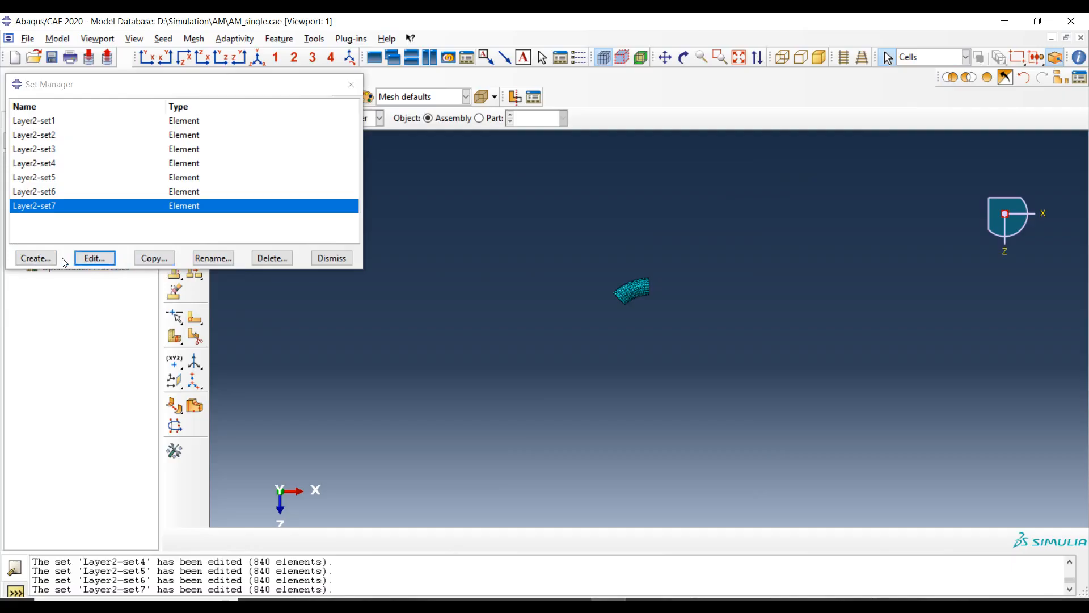
pyautogui.click(48, 262)
pyautogui.click(116, 260)
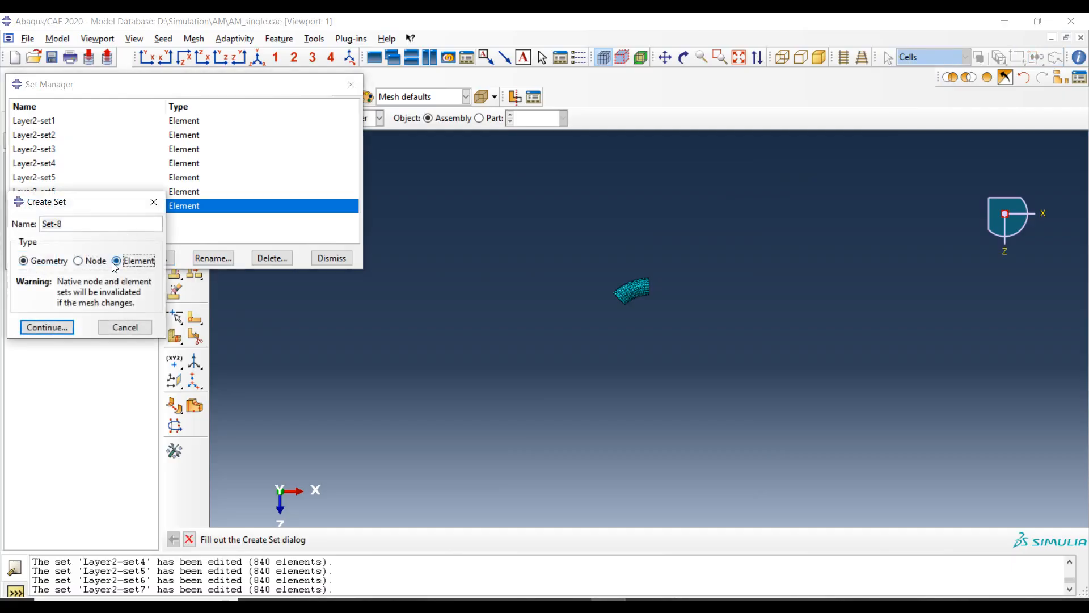
pyautogui.write('LAye')
pyautogui.press('BackSpace')
pyautogui.press('BackSpace')
pyautogui.press('BackSpace')
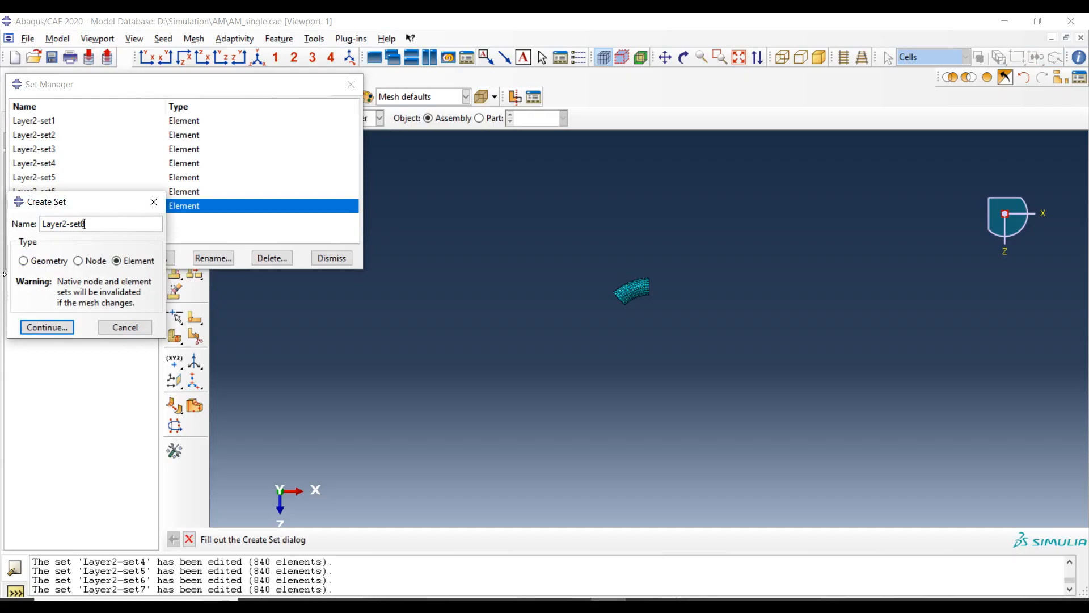
pyautogui.click(47, 327)
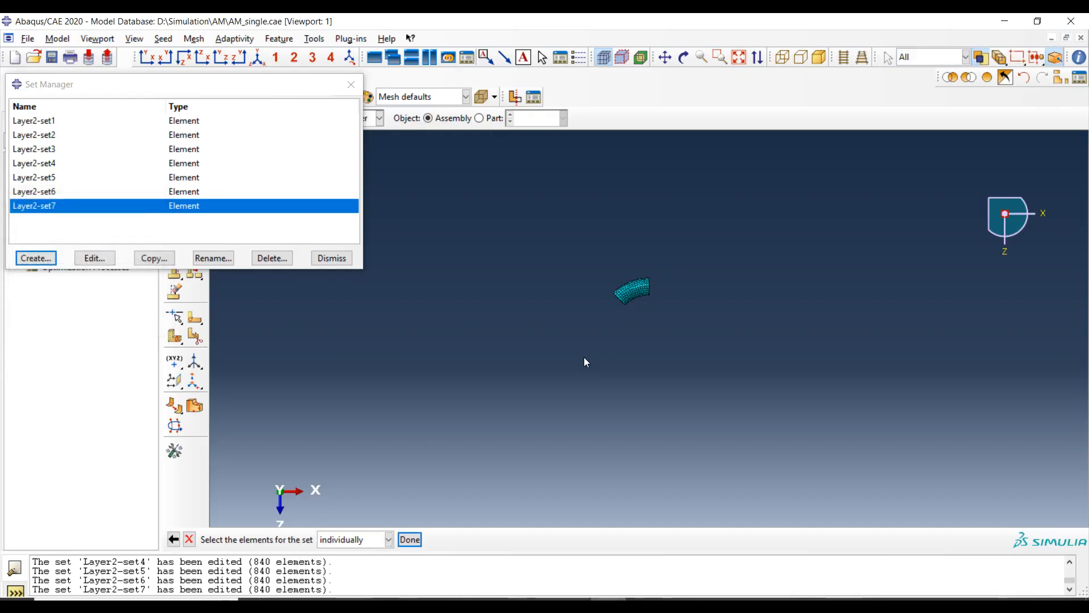
pyautogui.hotkey('ctrl', 'a')
pyautogui.middleClick(579, 332)
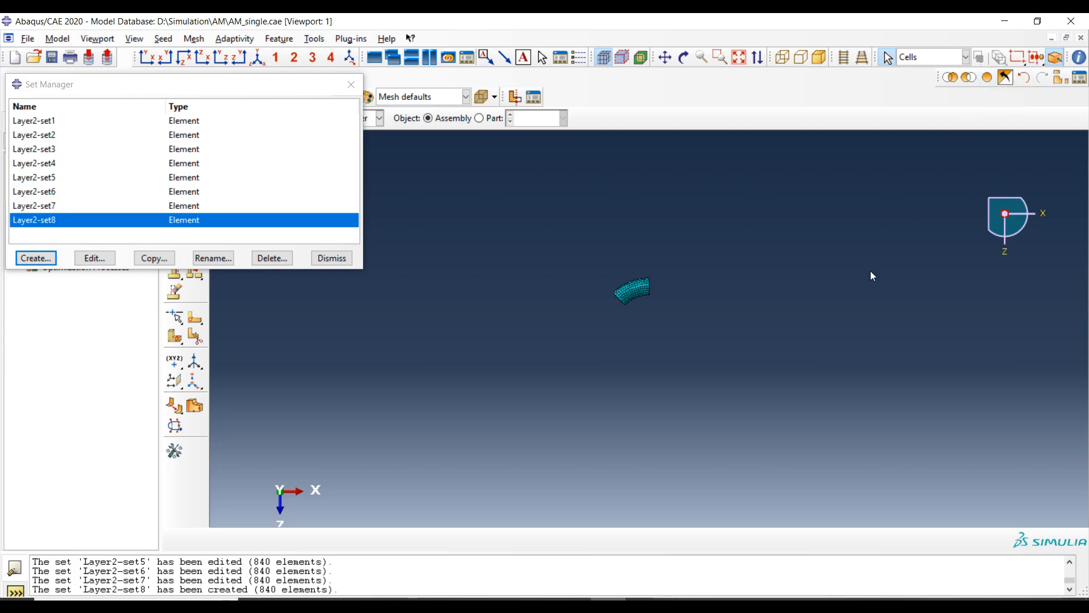
# - Redisplay the full assembly and restrict the display to the Layer-1 and Layer-2 instances, hiding the substrate
pyautogui.click(1054, 80)
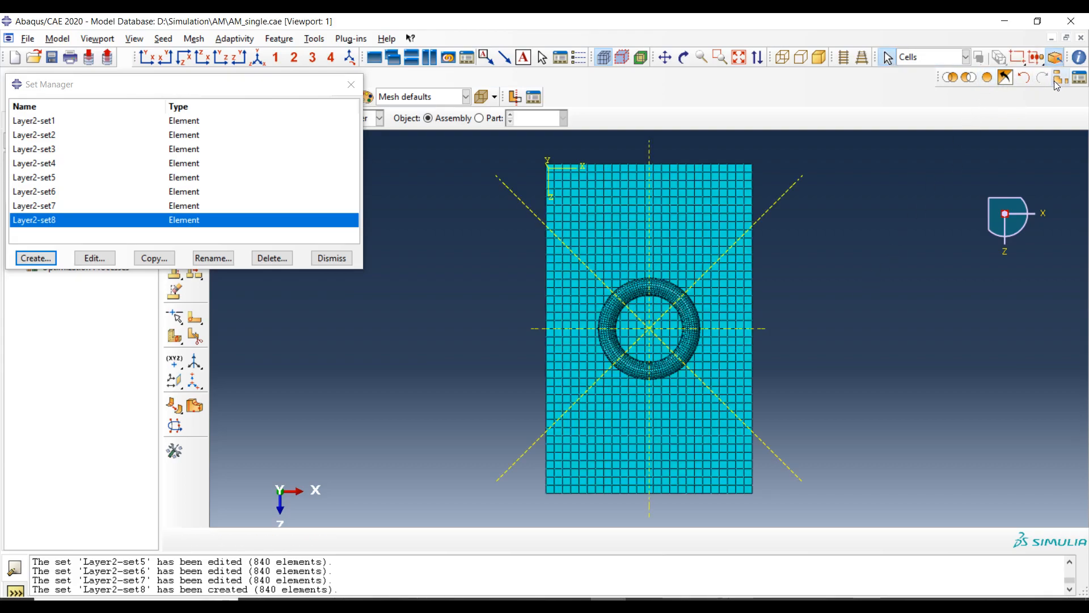
pyautogui.click(1054, 81)
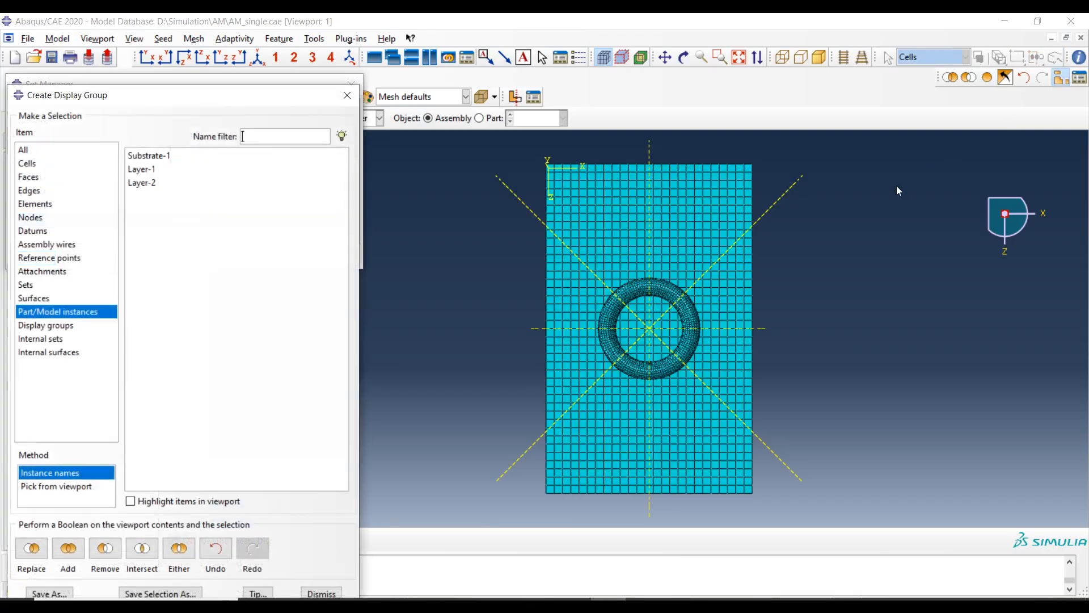
pyautogui.click(181, 156)
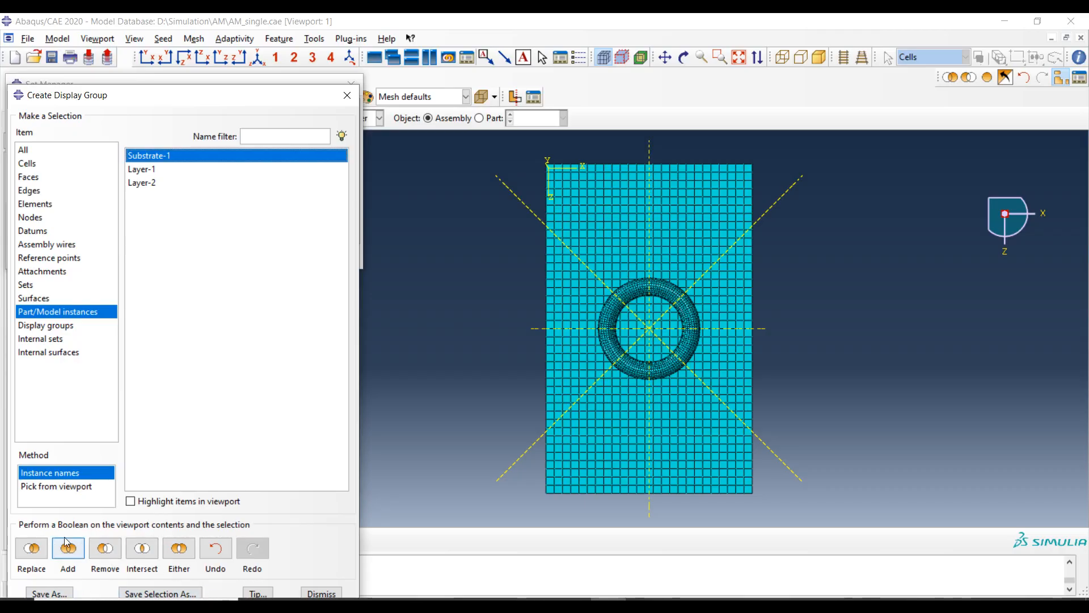
pyautogui.click(25, 550)
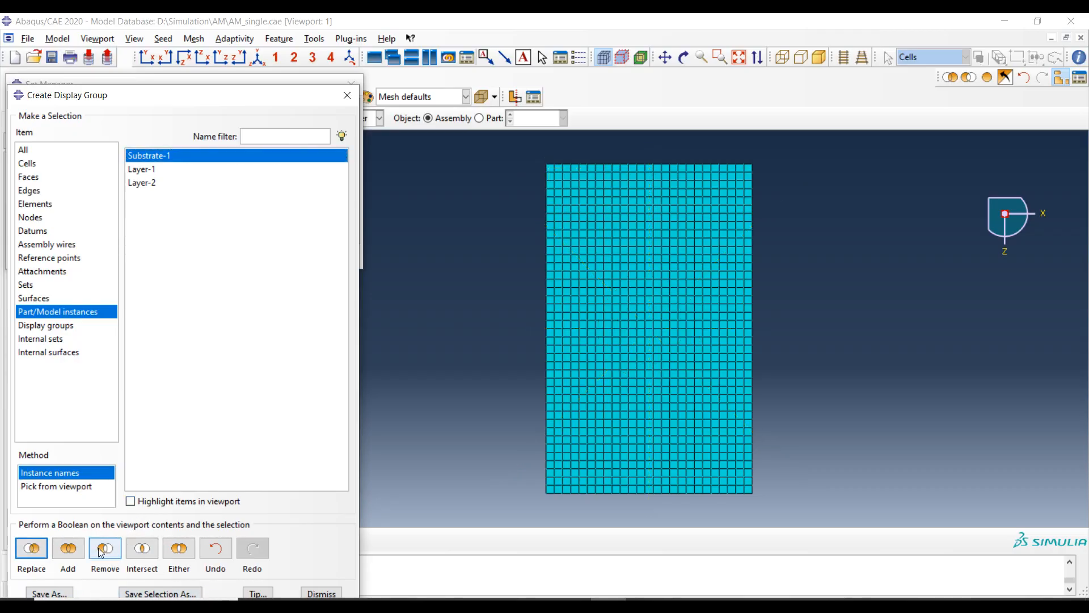
pyautogui.click(71, 551)
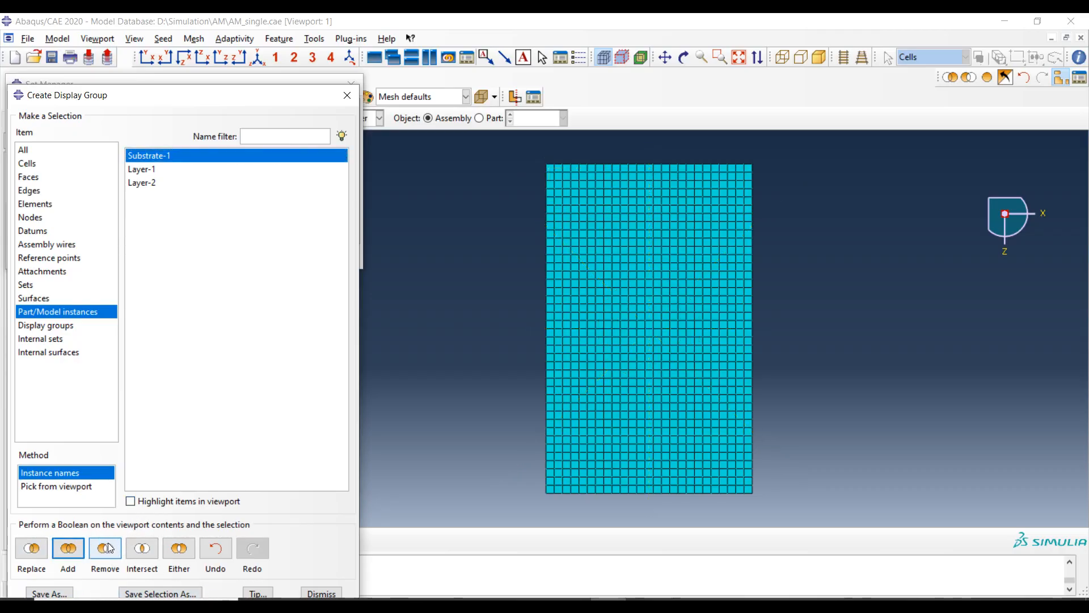
pyautogui.moveTo(160, 170); pyautogui.dragTo(152, 195)
pyautogui.click(31, 549)
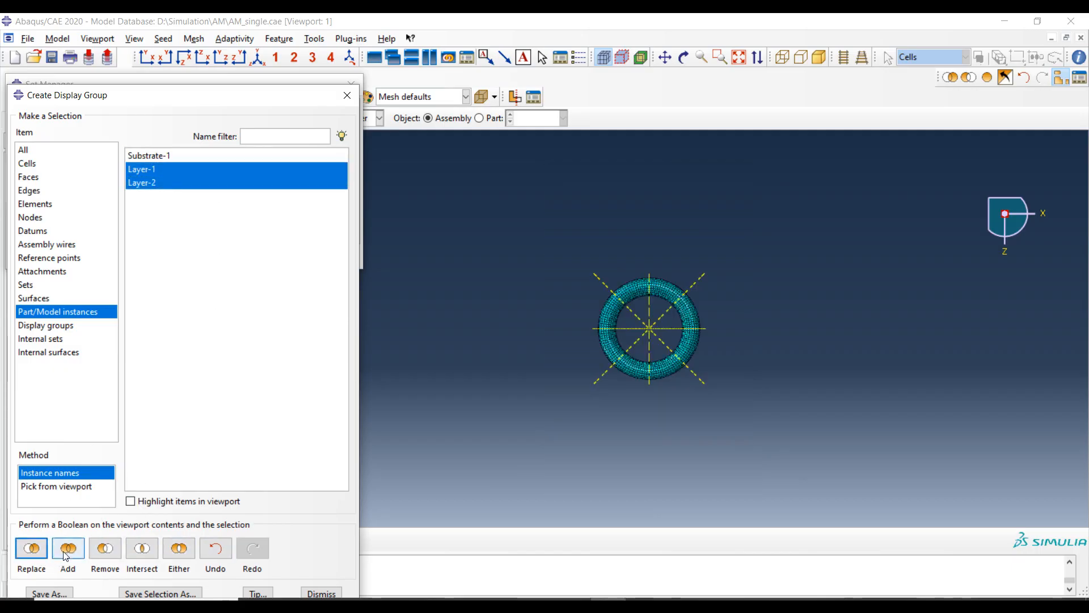
pyautogui.click(321, 594)
# - Create an element set named "All 2l ayers" from all elements of both displayed rings
pyautogui.click(34, 258)
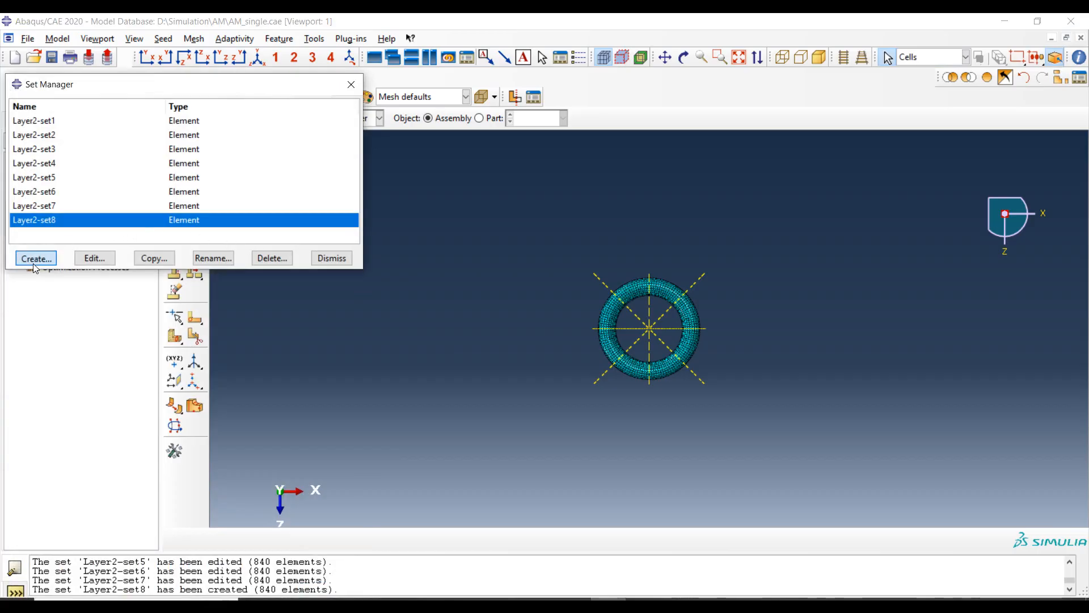
pyautogui.click(116, 261)
pyautogui.moveTo(76, 224); pyautogui.dragTo(8, 225)
pyautogui.write('All 2layers')
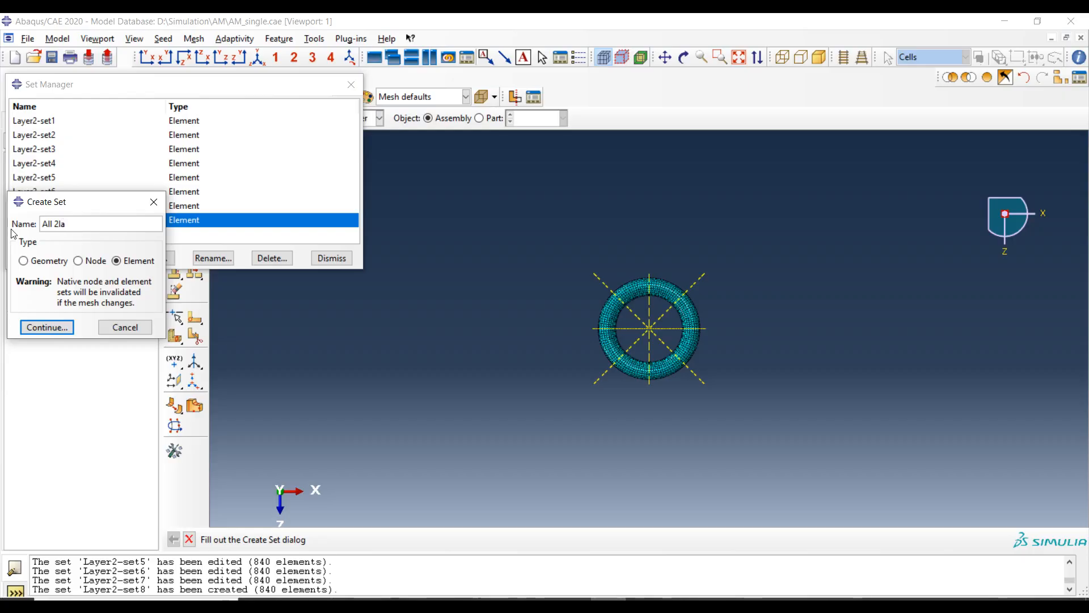
pyautogui.click(58, 225)
pyautogui.click(47, 327)
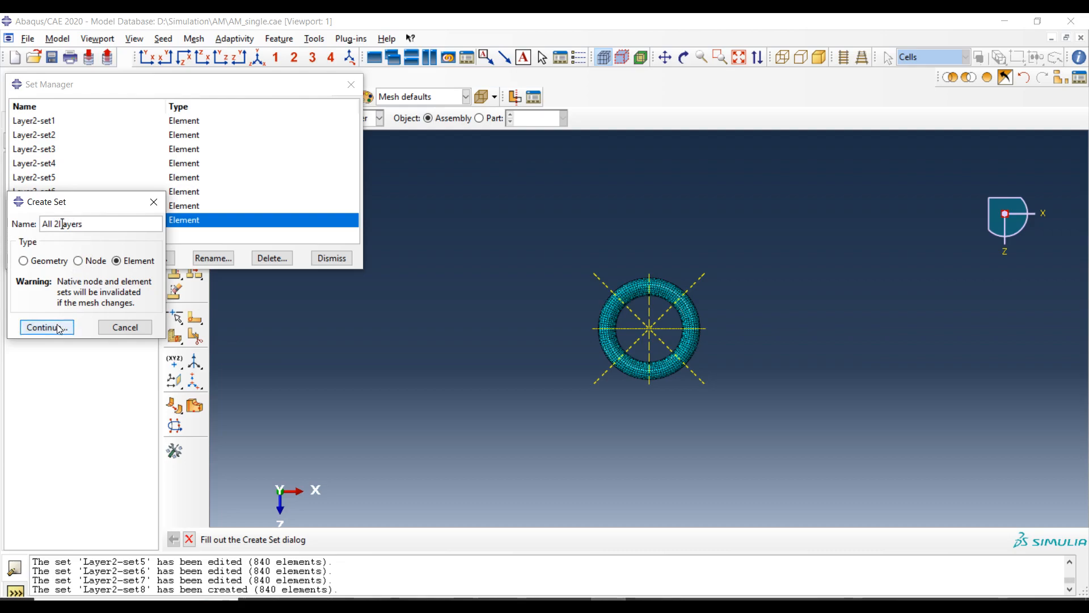
pyautogui.hotkey('ctrl', 'a')
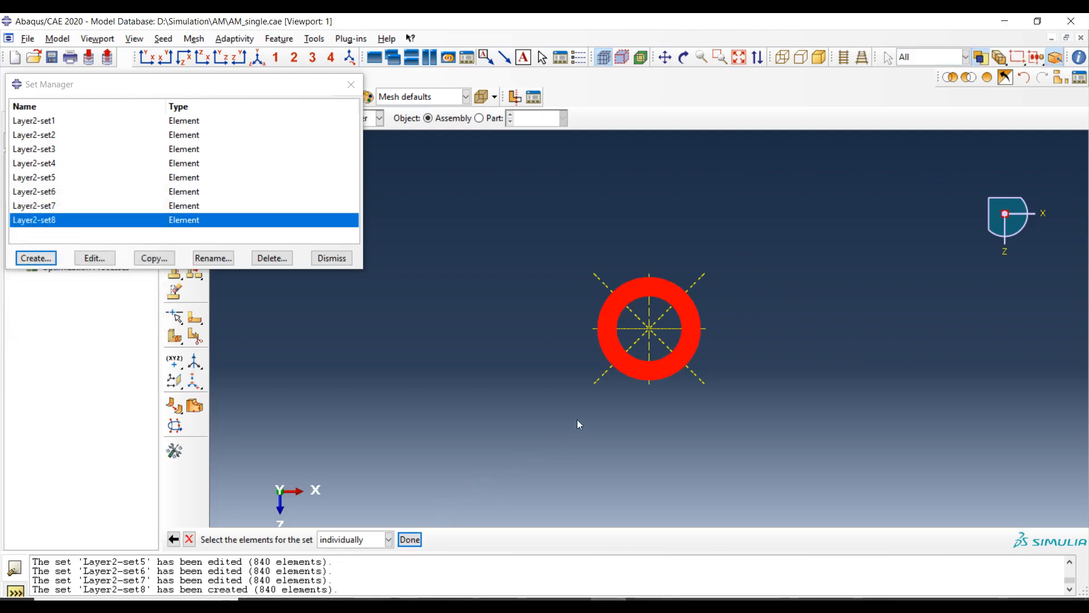
pyautogui.middleClick(445, 303)
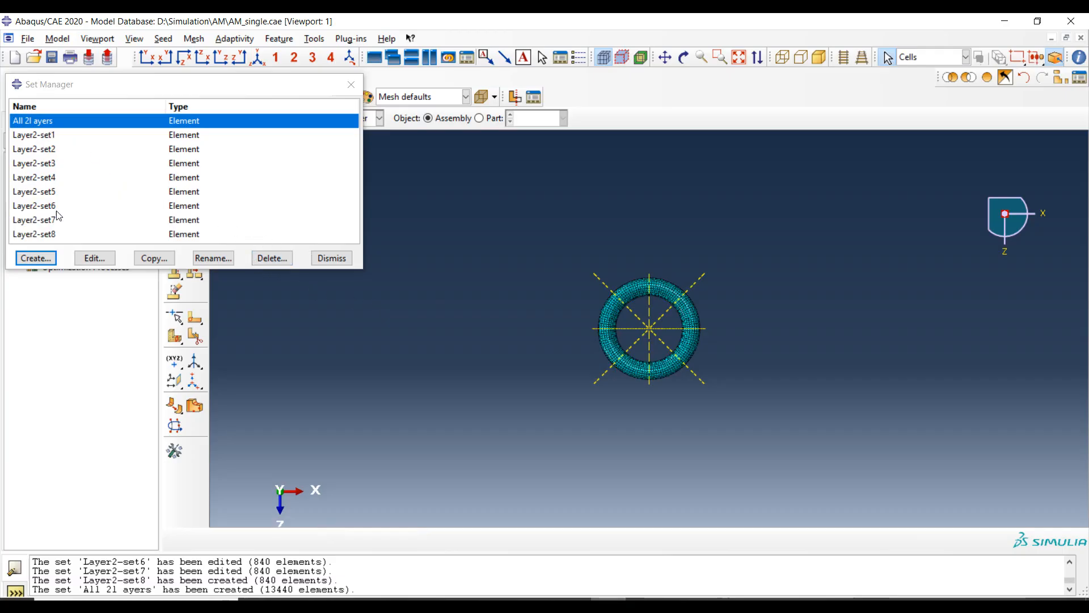
# - Rename the set covering both rings to "All 2 layers" and close the Set Manager
pyautogui.click(213, 258)
pyautogui.click(36, 231)
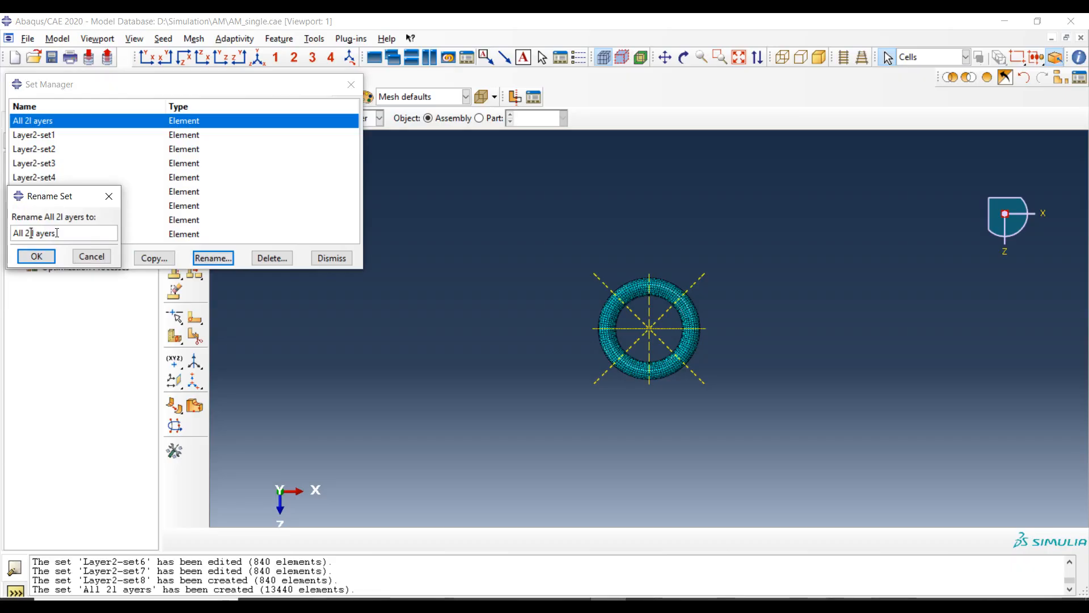
pyautogui.press('BackSpace')
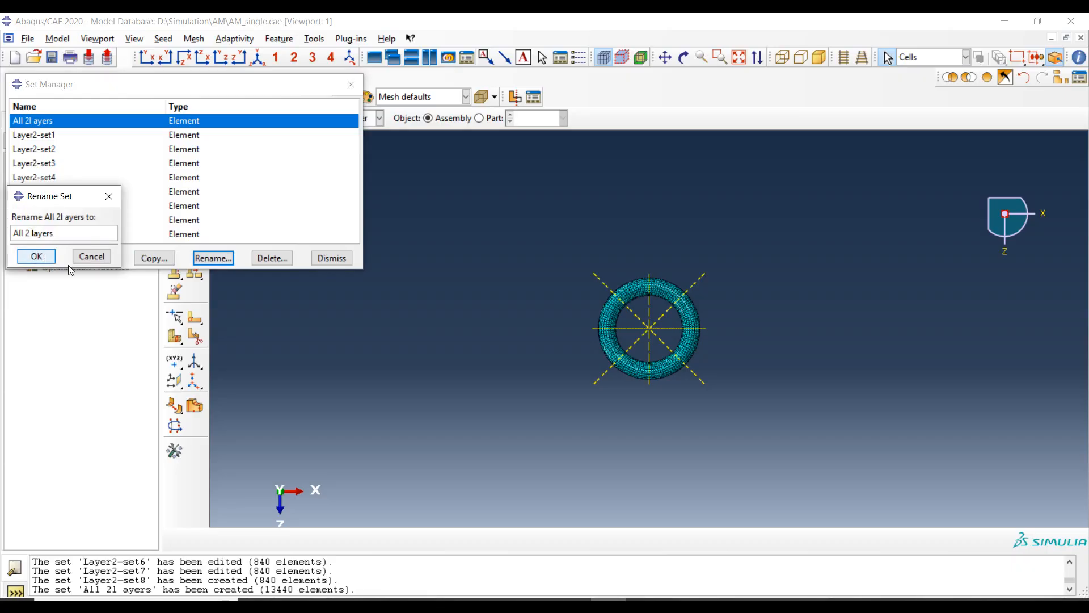
pyautogui.click(36, 256)
pyautogui.click(332, 258)
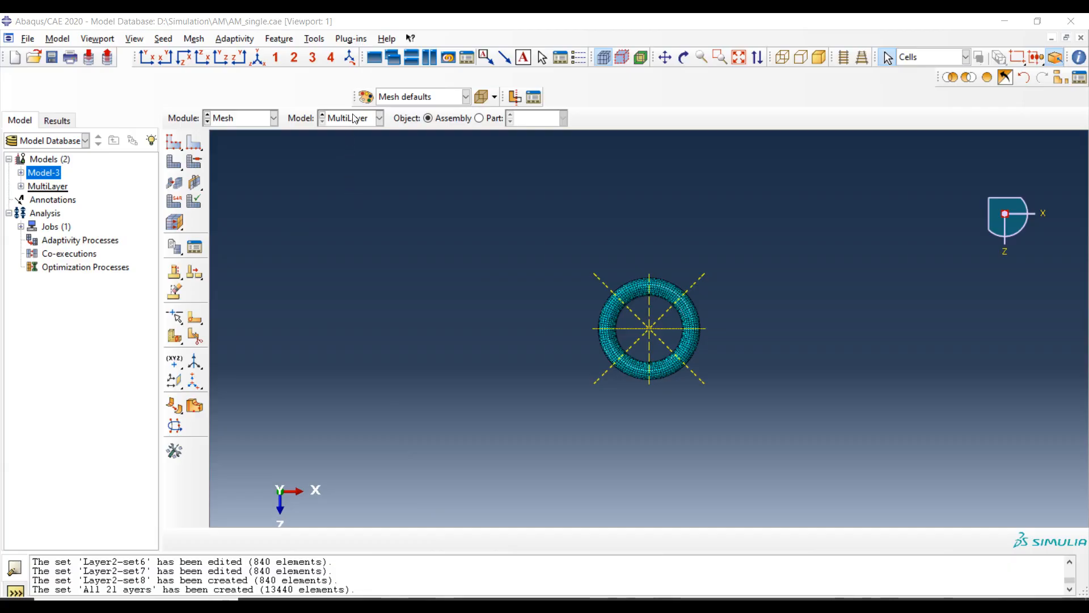
# - Review the complete list of element sets in the Set Manager and view both rings obliquely
pyautogui.click(315, 40)
pyautogui.moveTo(327, 67)
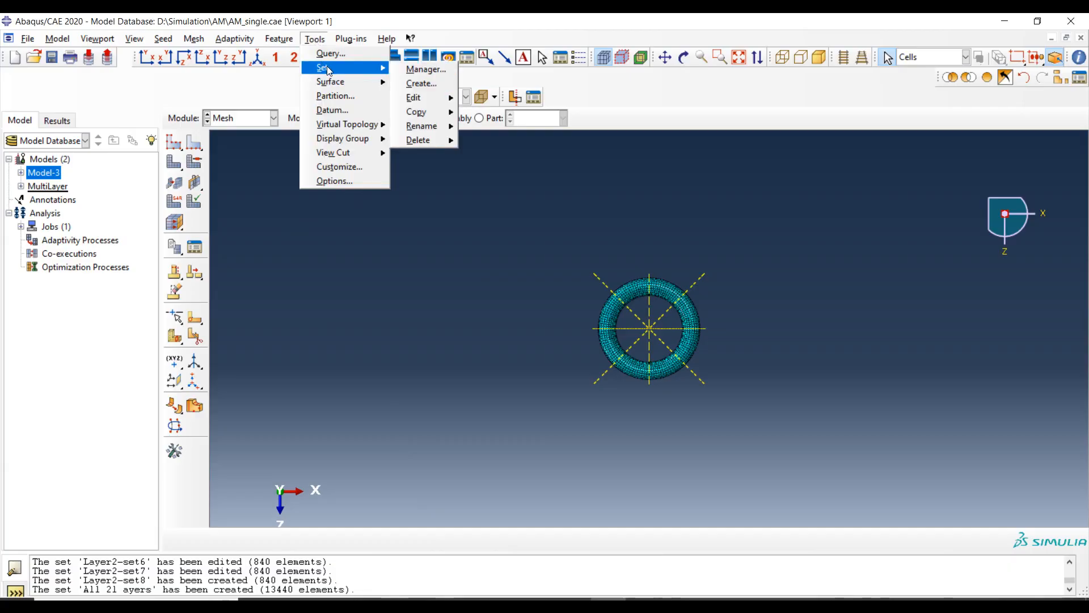
pyautogui.click(434, 71)
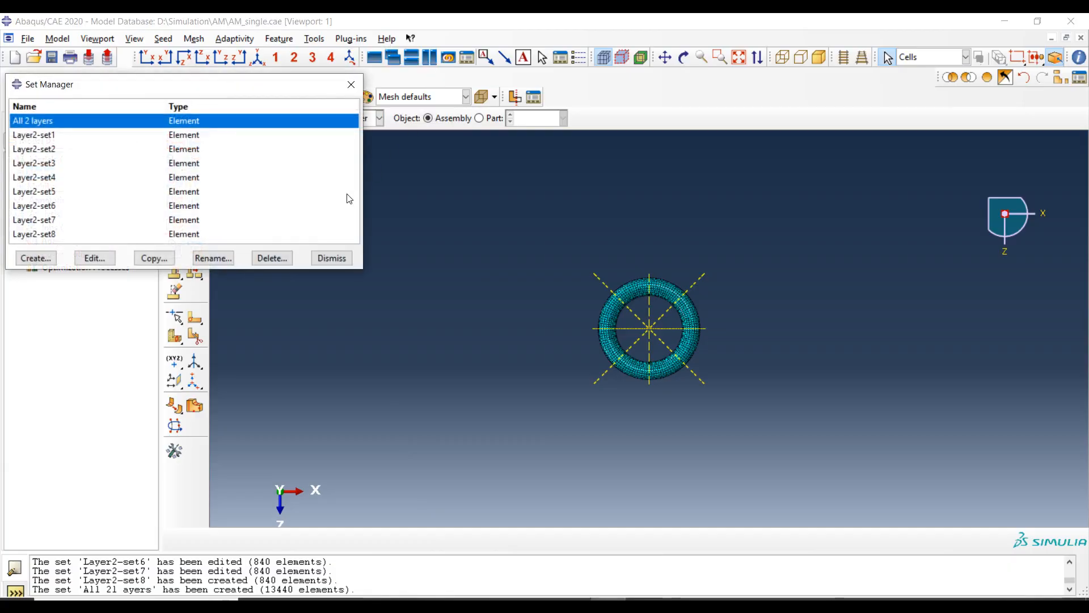
pyautogui.moveTo(359, 266); pyautogui.dragTo(394, 353)
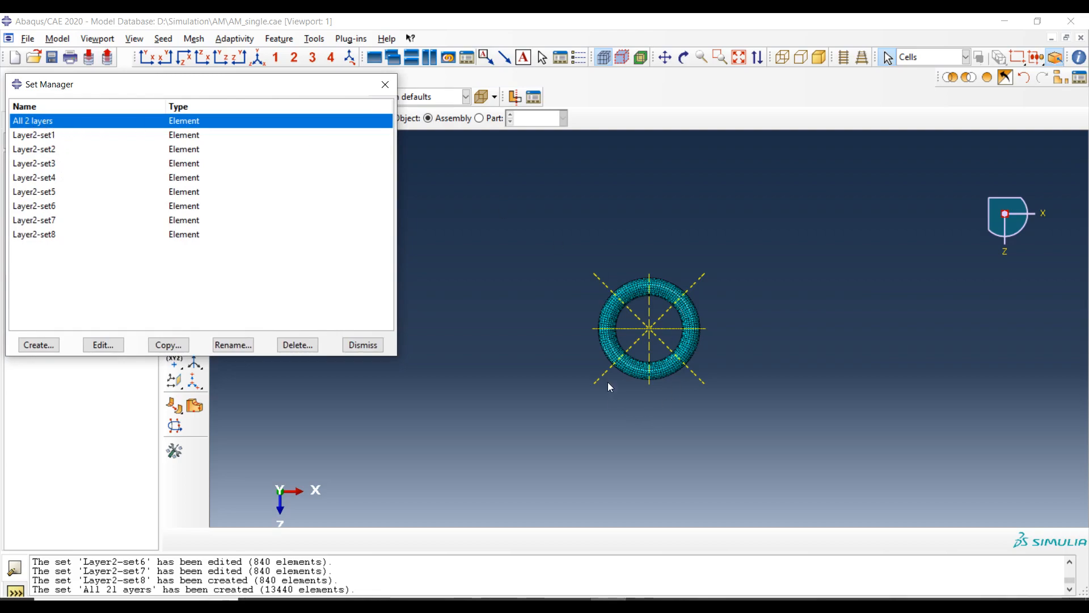
pyautogui.keyDown('ctrl'); pyautogui.keyDown('alt'); pyautogui.moveTo(714, 312); pyautogui.dragTo(573, 292); pyautogui.keyUp('alt'); pyautogui.keyUp('ctrl')
pyautogui.click(352, 344)
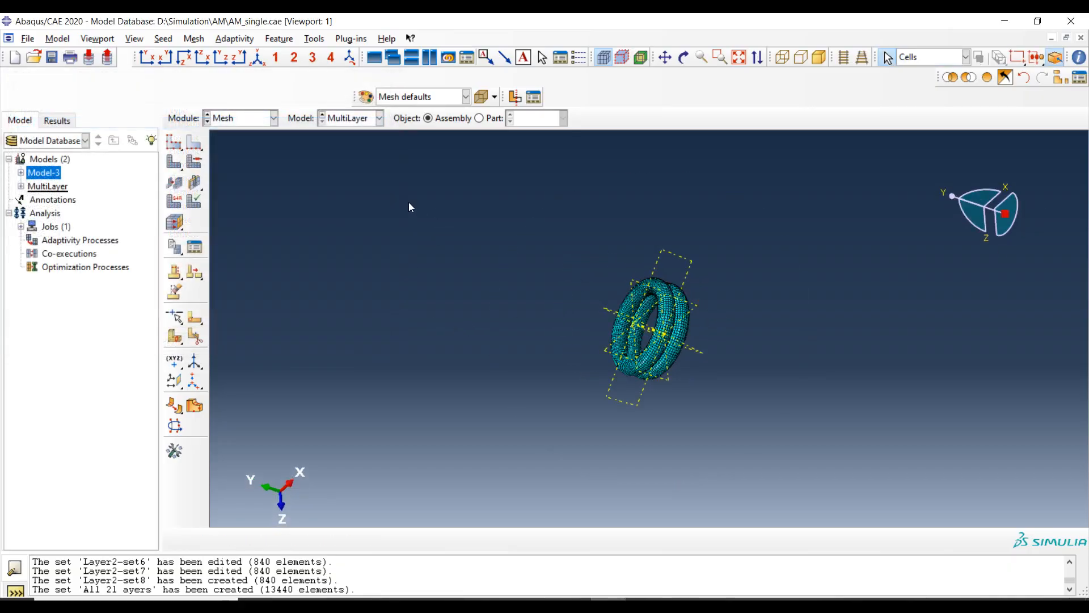
# - Switch to the Interaction module and examine the existing interactions in the Interaction Manager, selecting Int-9 in Step-9
pyautogui.click(246, 120)
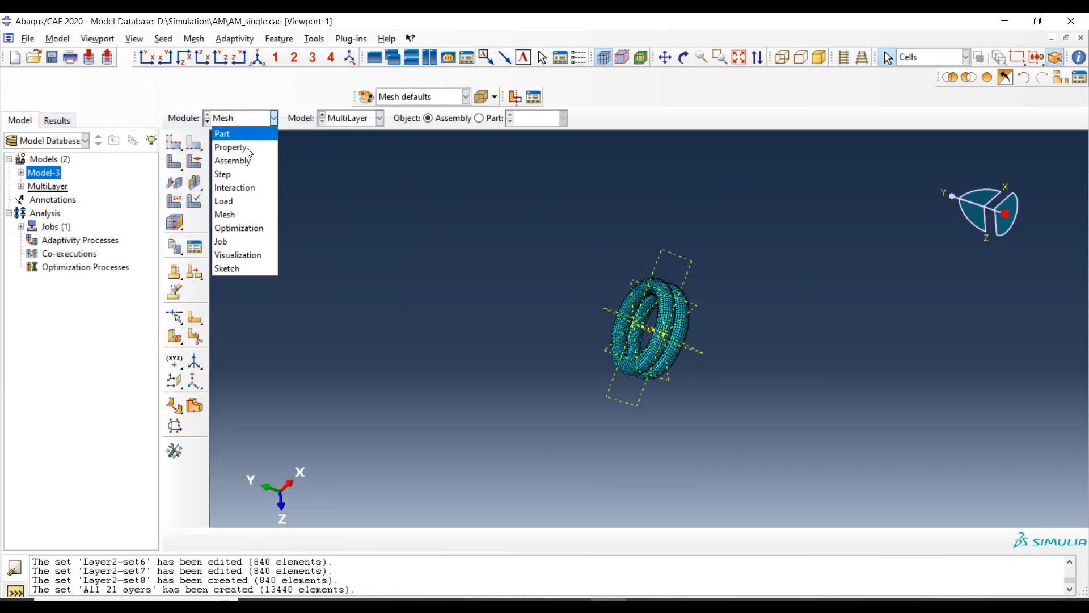
pyautogui.click(251, 192)
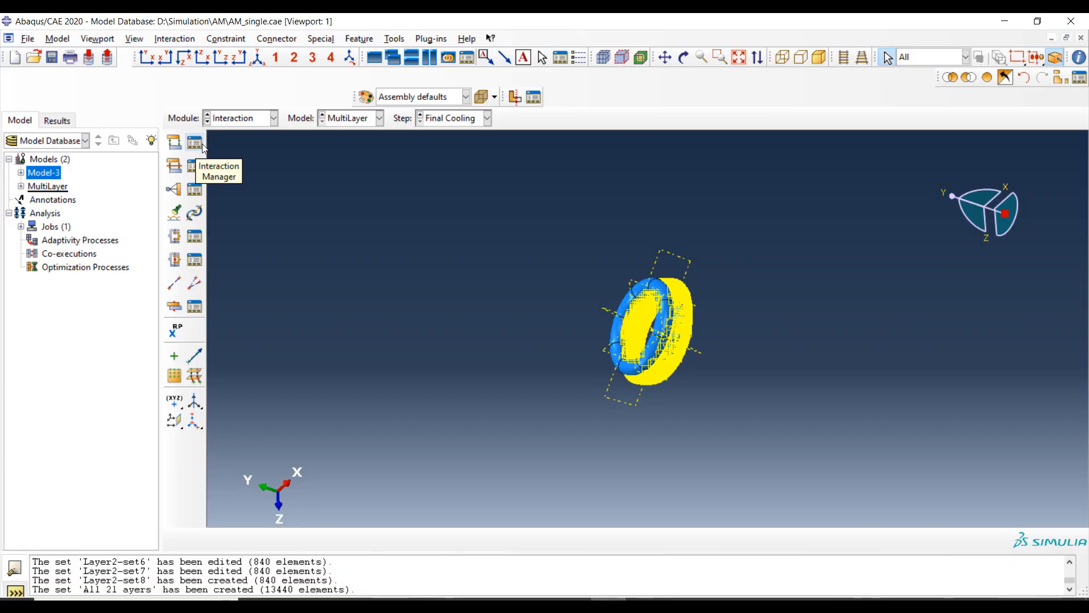
pyautogui.click(195, 144)
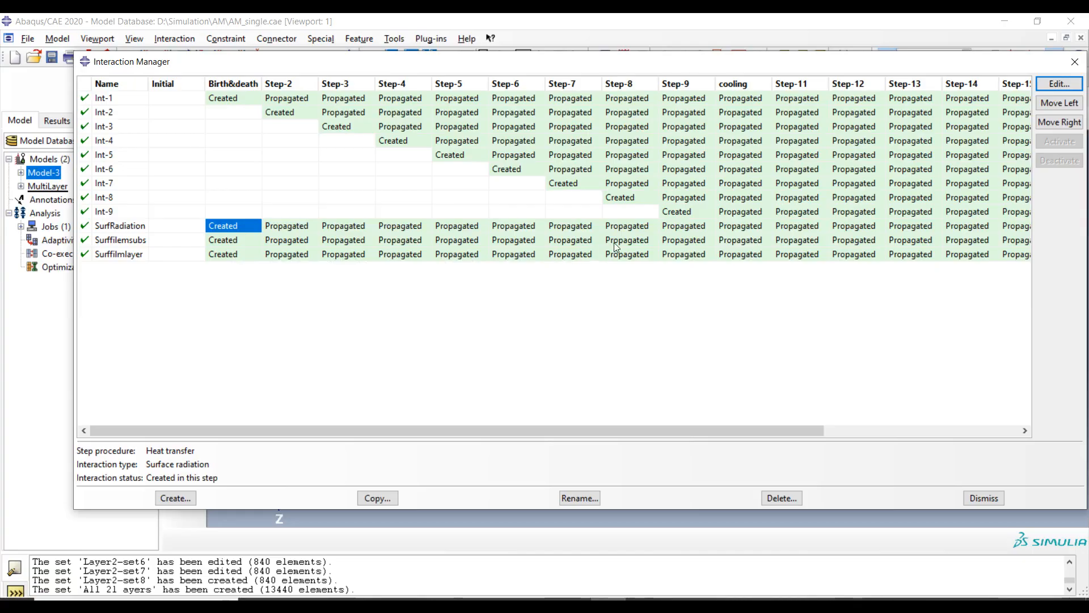
pyautogui.click(701, 212)
pyautogui.moveTo(788, 430); pyautogui.dragTo(661, 397)
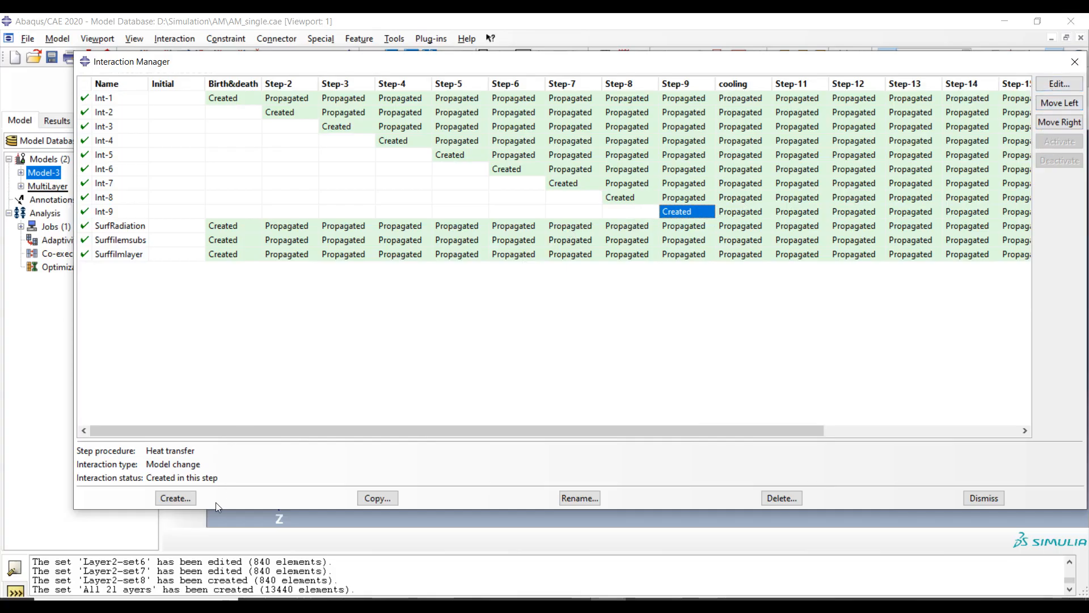
# - Start a model change interaction named Int-10 in Step-11
pyautogui.click(176, 498)
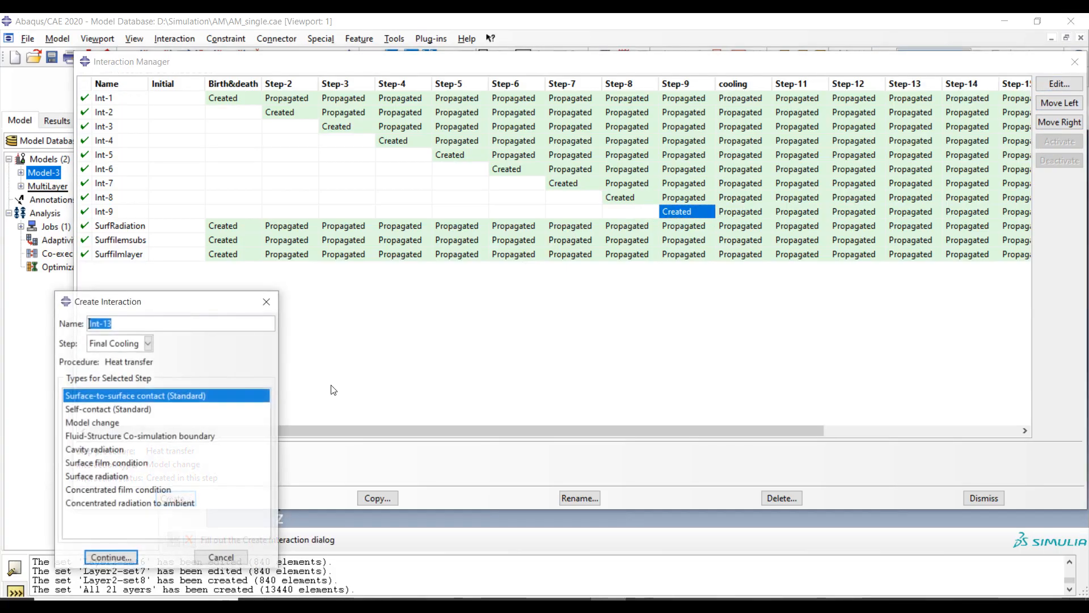
pyautogui.click(111, 424)
pyautogui.click(120, 325)
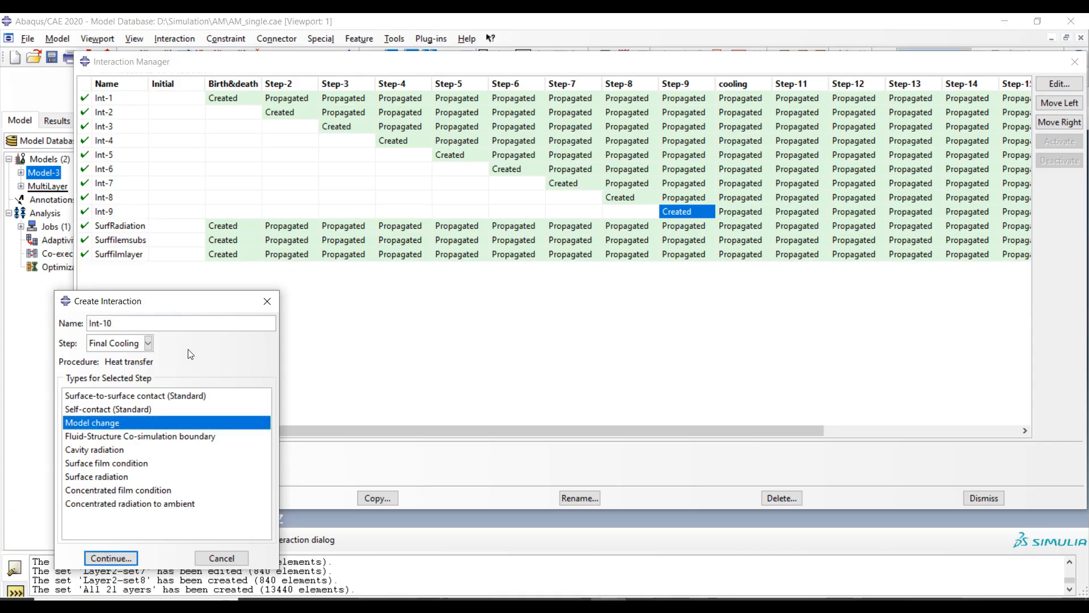
pyautogui.click(121, 344)
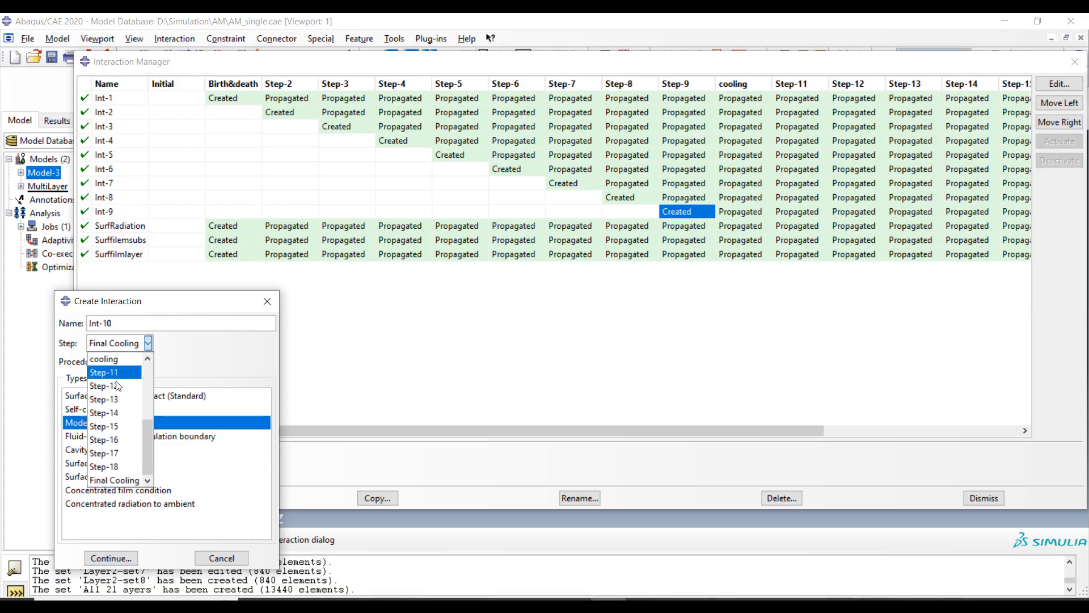
pyautogui.scroll(2, 121, 376)
pyautogui.scroll(-2, 119, 387)
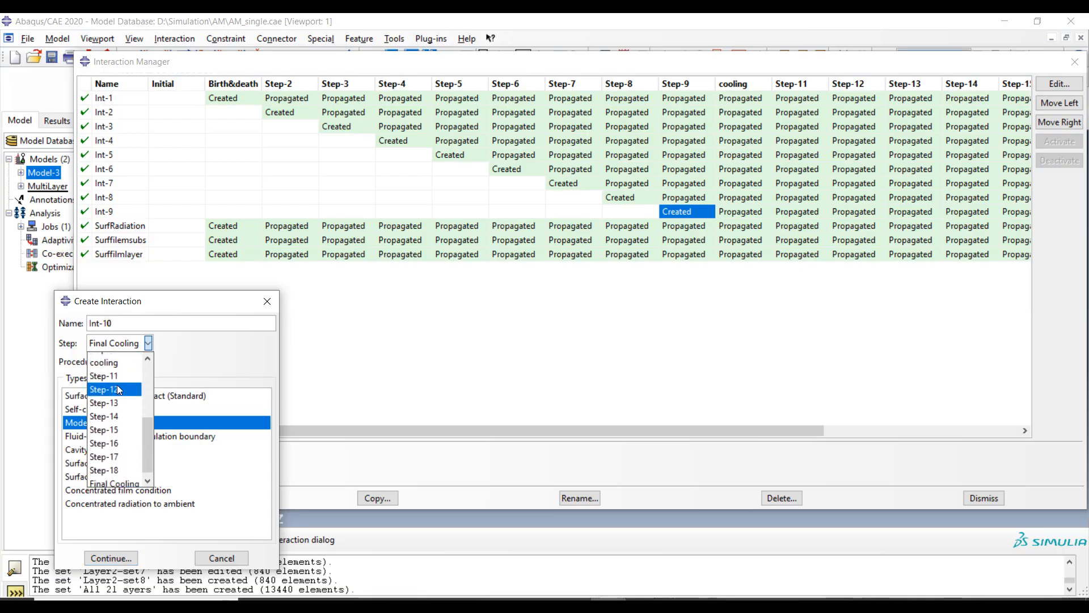
pyautogui.click(117, 376)
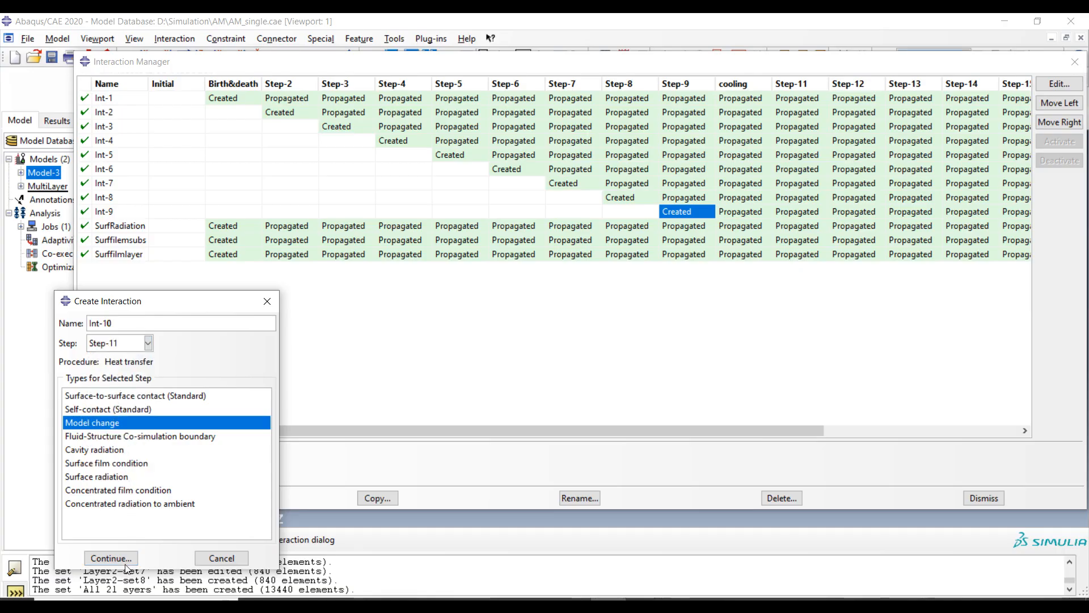
pyautogui.click(111, 559)
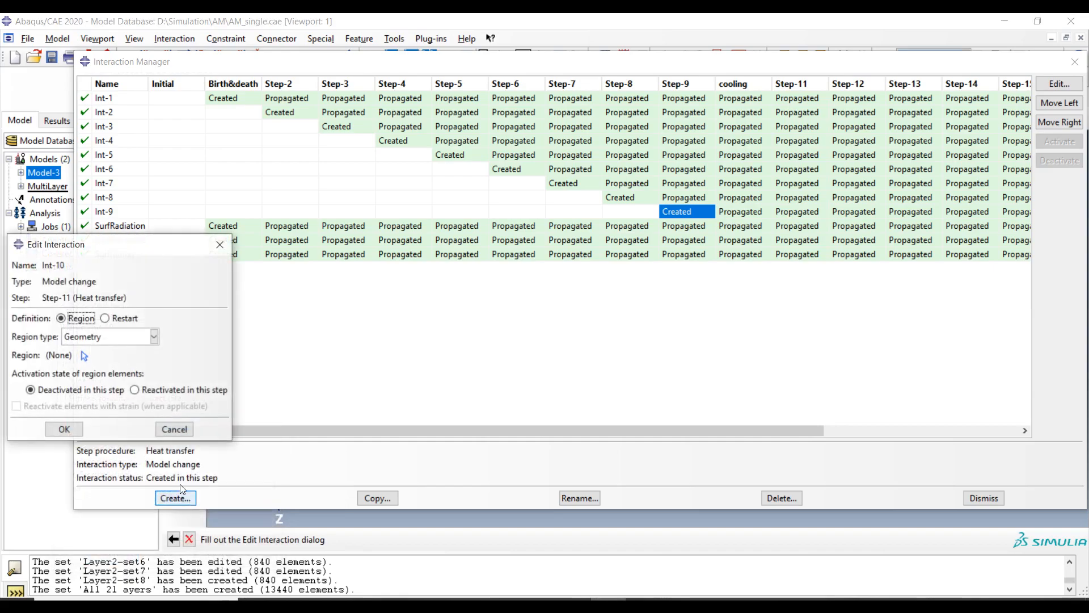
# - Define Int-10 to reactivate the elements of Layer2-set1 in this step, using the Elements region type
pyautogui.click(146, 392)
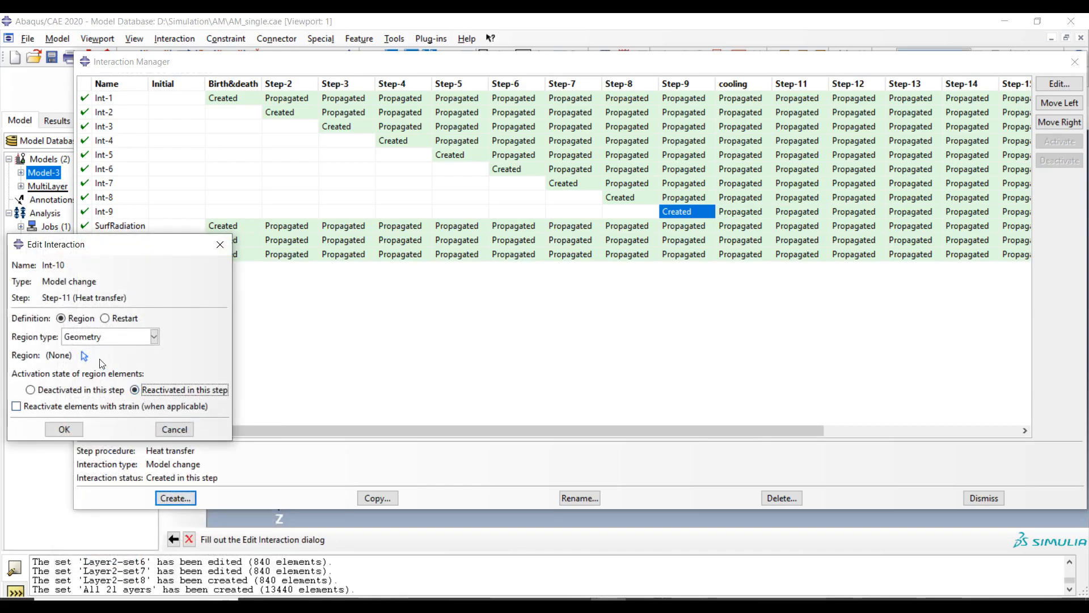
pyautogui.click(109, 340)
pyautogui.click(109, 391)
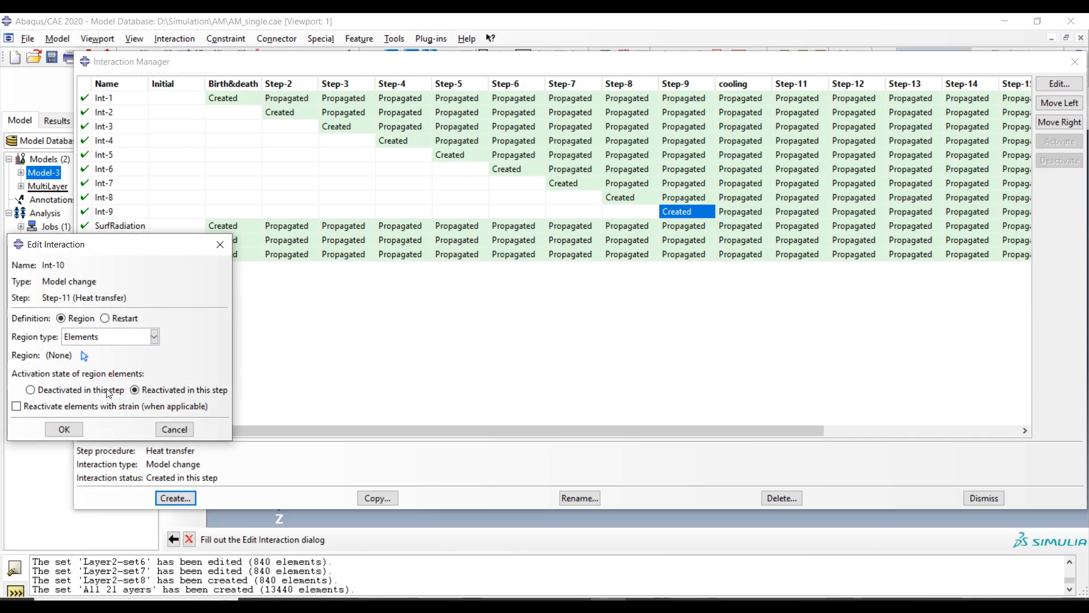
pyautogui.click(84, 356)
pyautogui.click(982, 539)
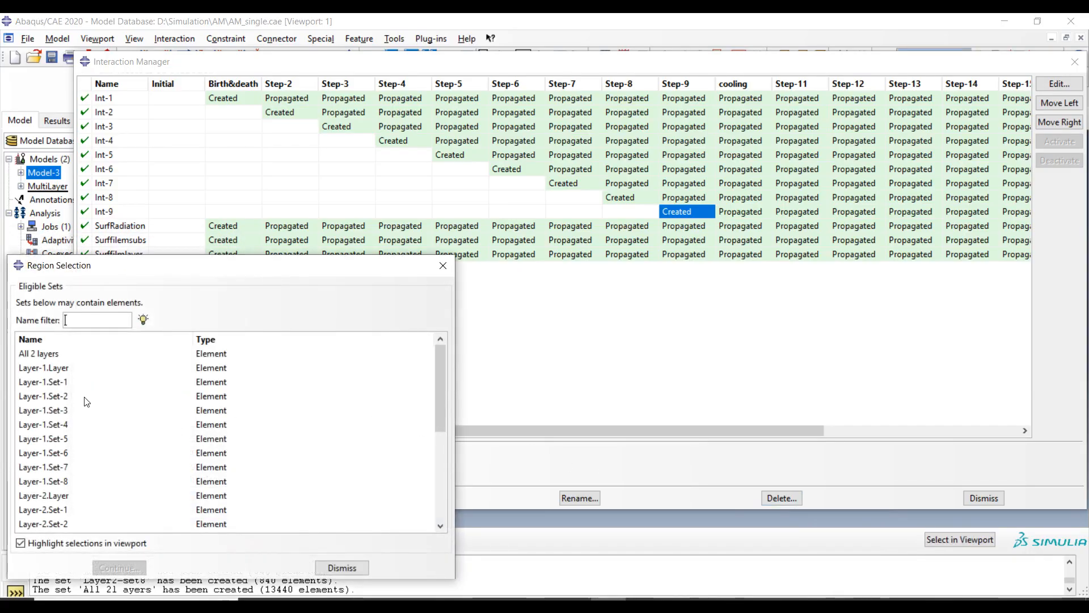
pyautogui.scroll(-5, 85, 402)
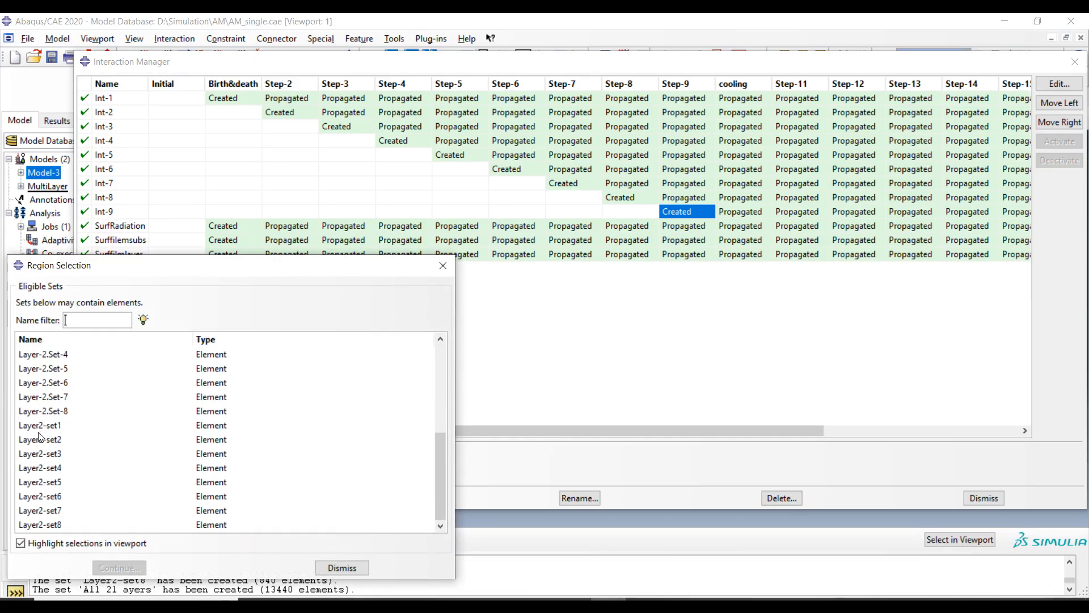
pyautogui.click(58, 428)
pyautogui.click(120, 568)
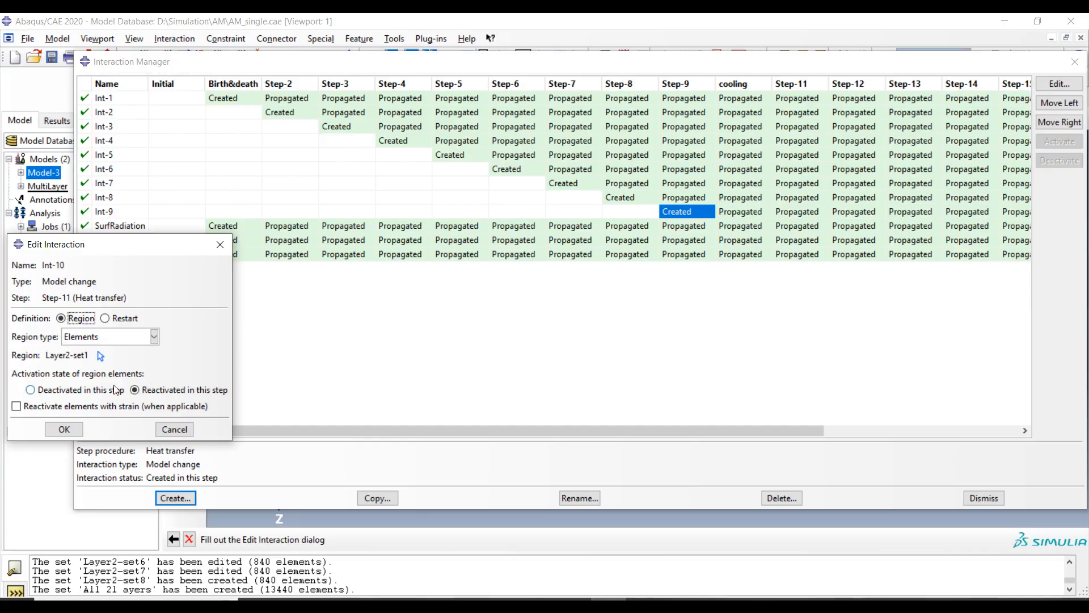
pyautogui.click(69, 430)
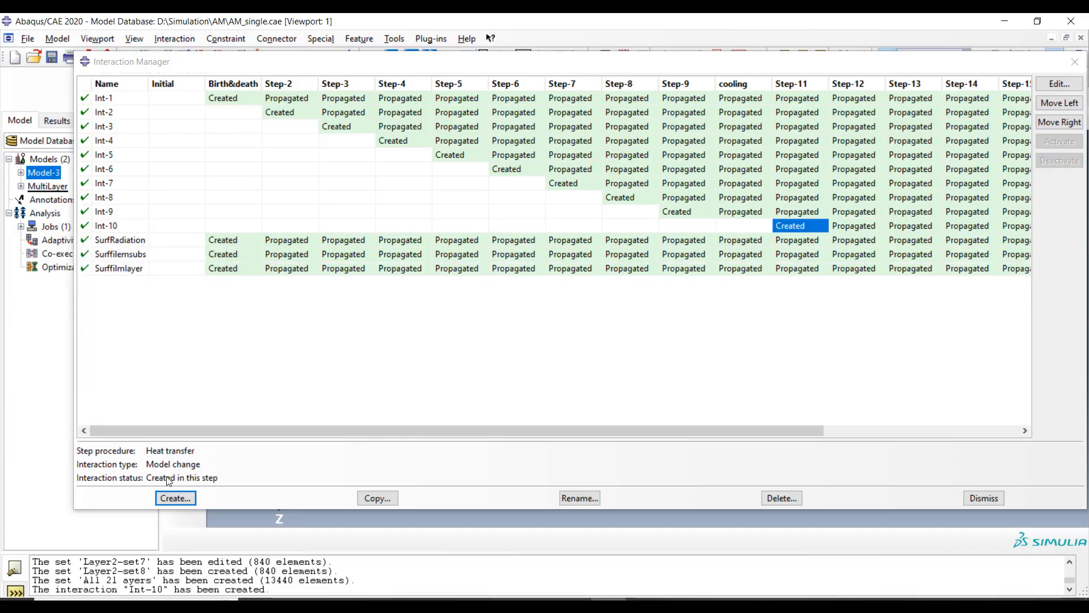
# - Start another model change interaction named Int-12 in Step-12
pyautogui.click(188, 499)
pyautogui.click(121, 346)
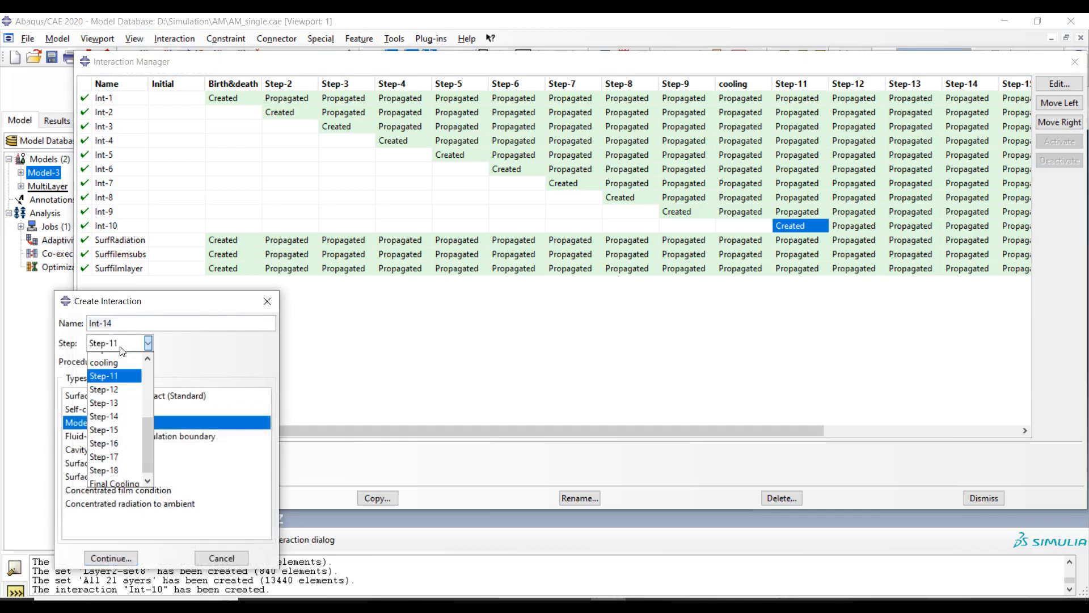
pyautogui.click(119, 391)
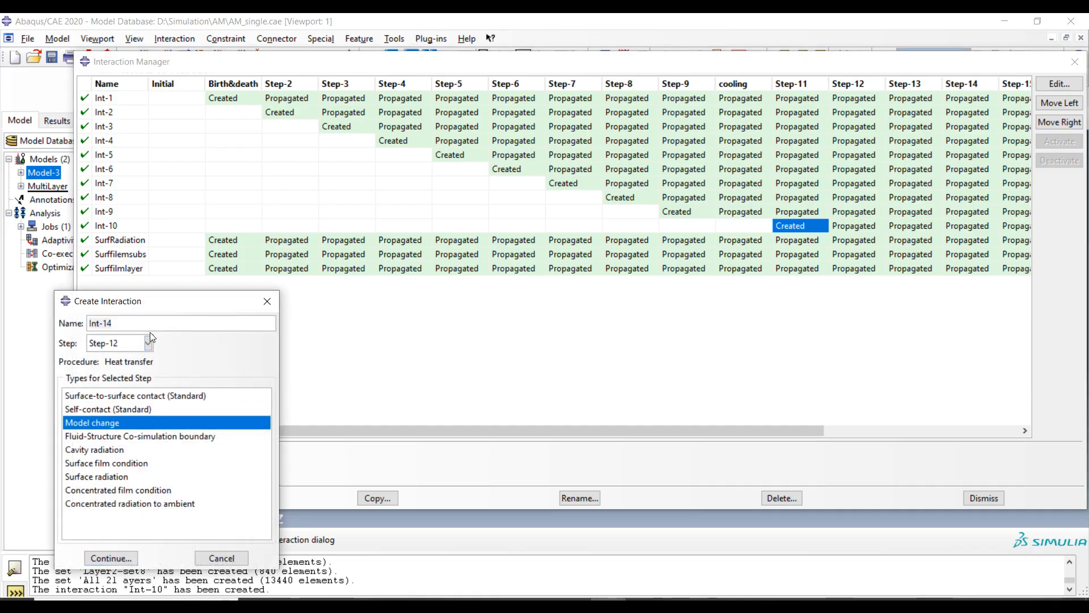
pyautogui.click(123, 323)
pyautogui.press('BackSpace')
pyautogui.write('2')
pyautogui.click(113, 557)
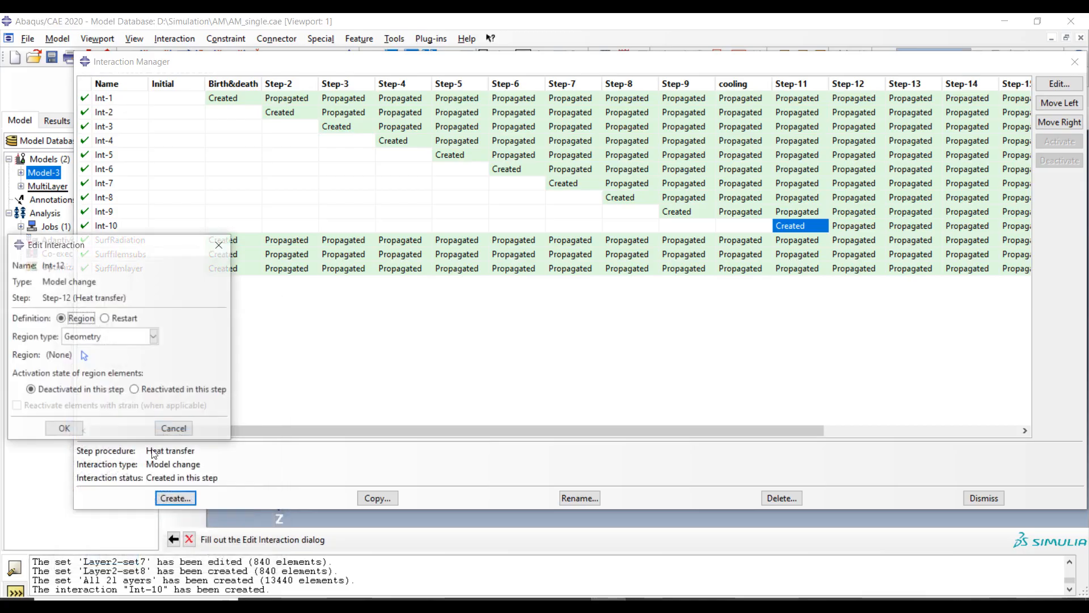
# - Define Int-12 with region type Elements, reactivating the element set Layer2-set2 in this step
pyautogui.click(107, 338)
pyautogui.click(101, 392)
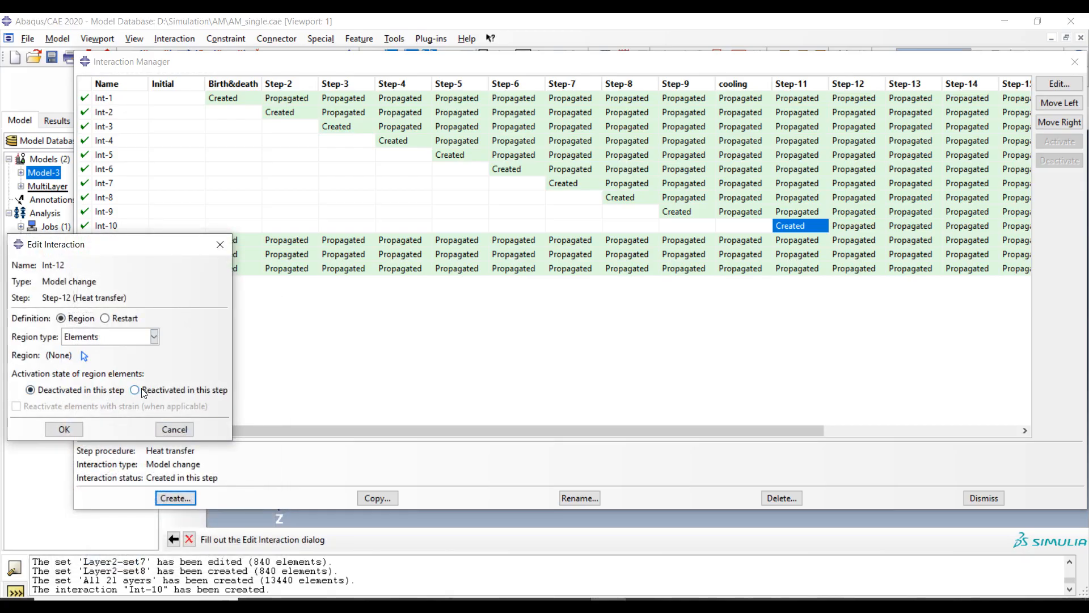
pyautogui.click(143, 389)
pyautogui.click(84, 355)
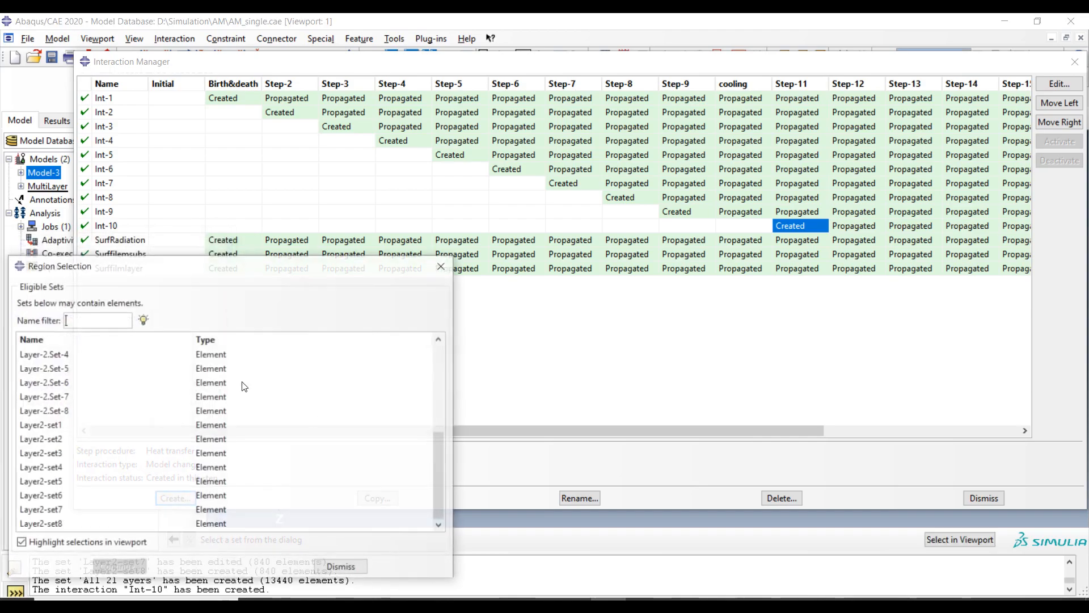
pyautogui.click(51, 441)
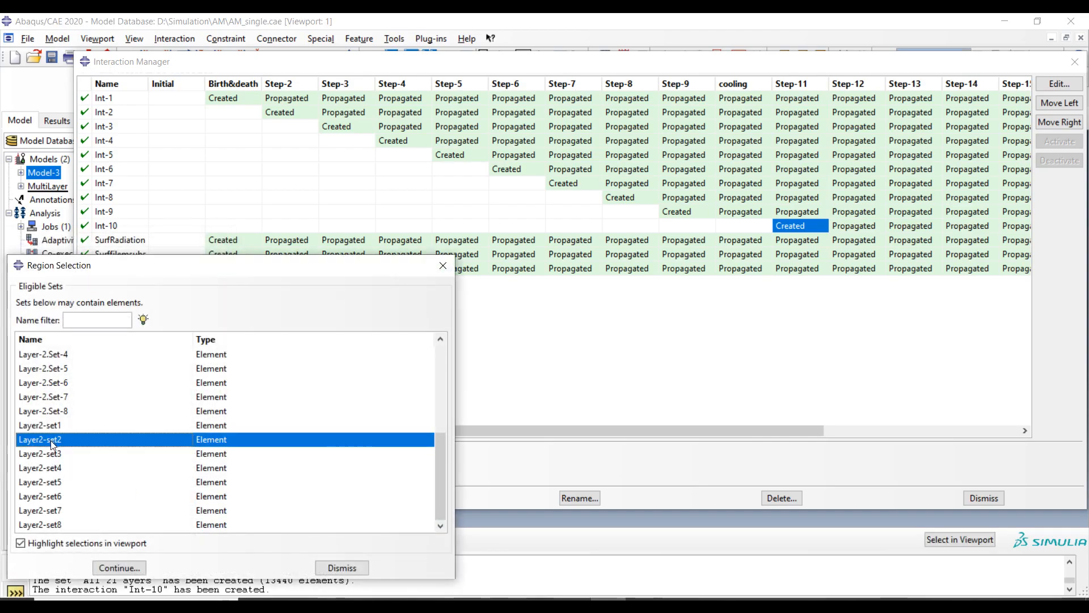
pyautogui.click(119, 567)
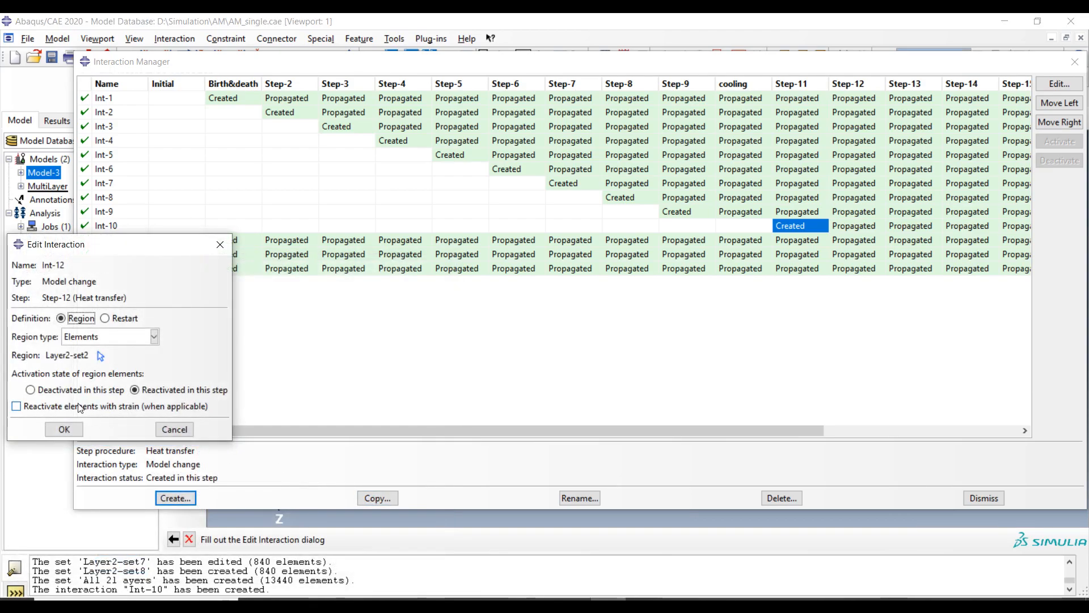
pyautogui.click(64, 430)
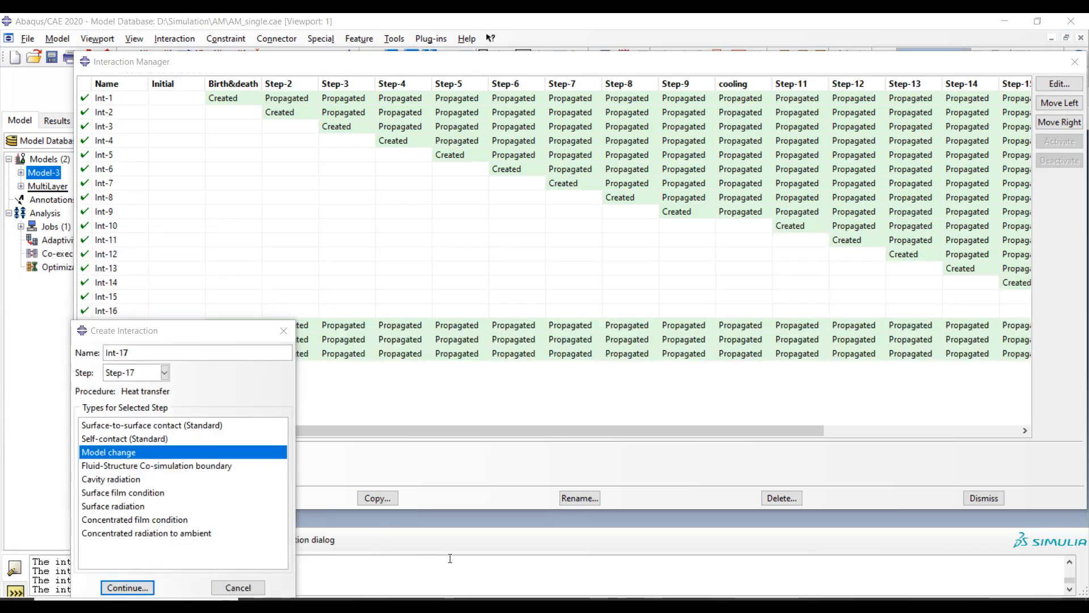
# - Start the model change interaction Int-17 in Step-18 with its region elements reactivated in this step
pyautogui.click(145, 374)
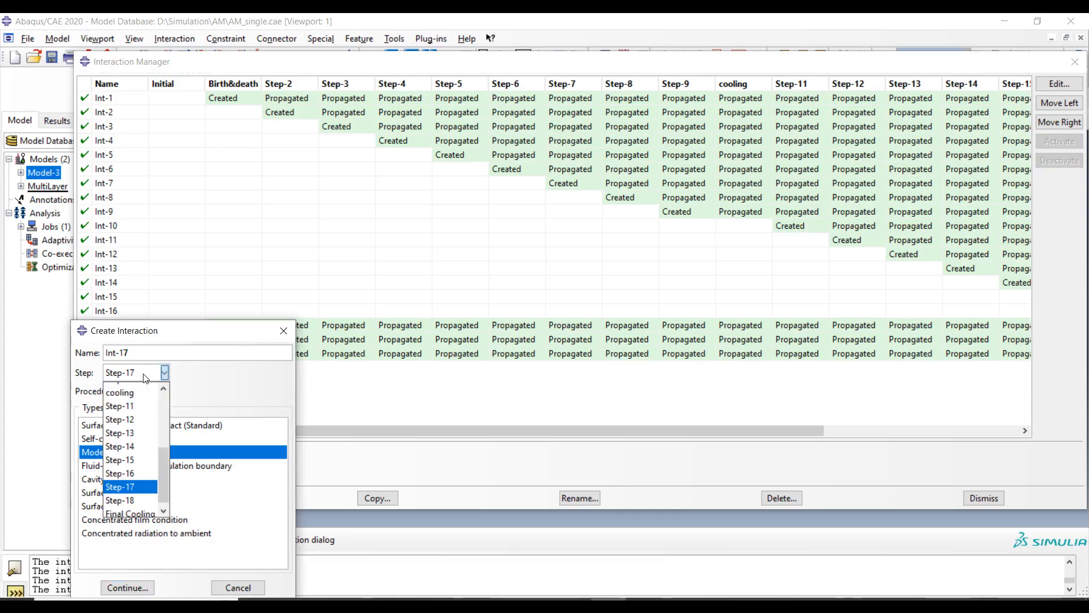
pyautogui.click(139, 498)
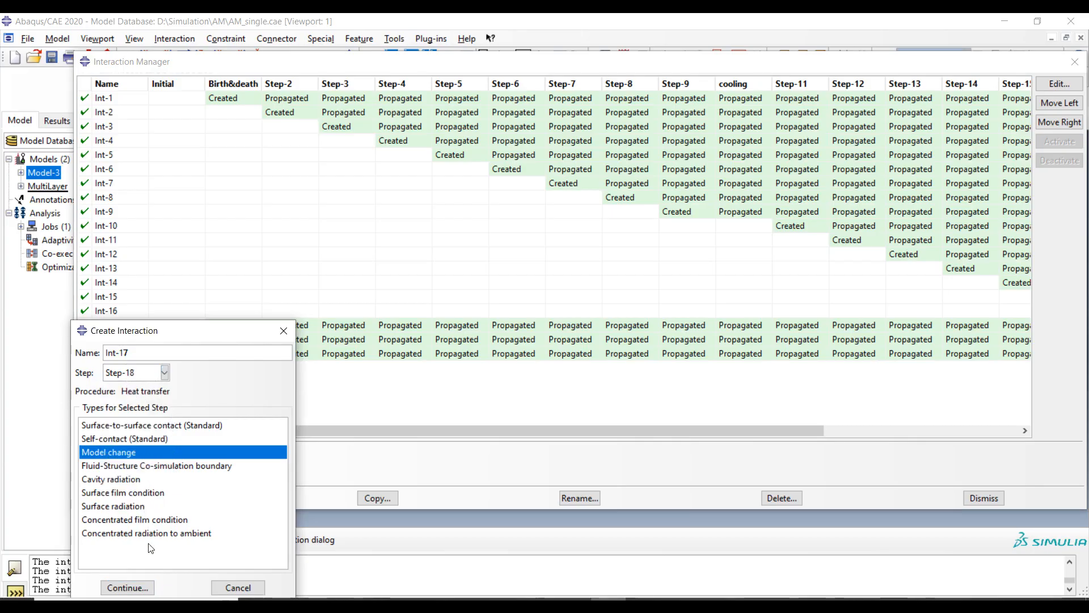
pyautogui.click(126, 587)
pyautogui.click(146, 391)
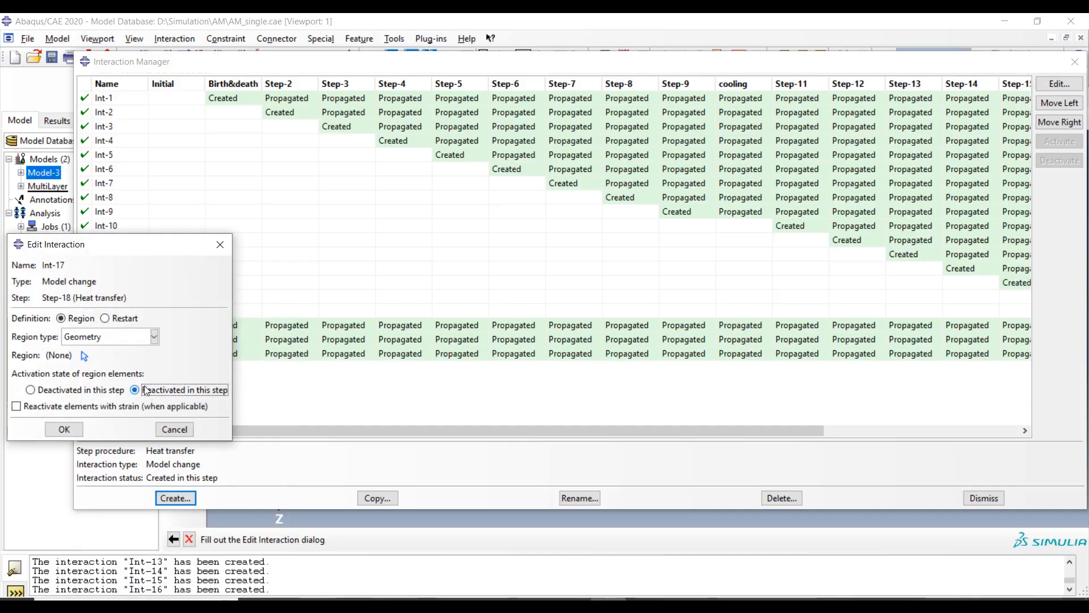
pyautogui.click(84, 356)
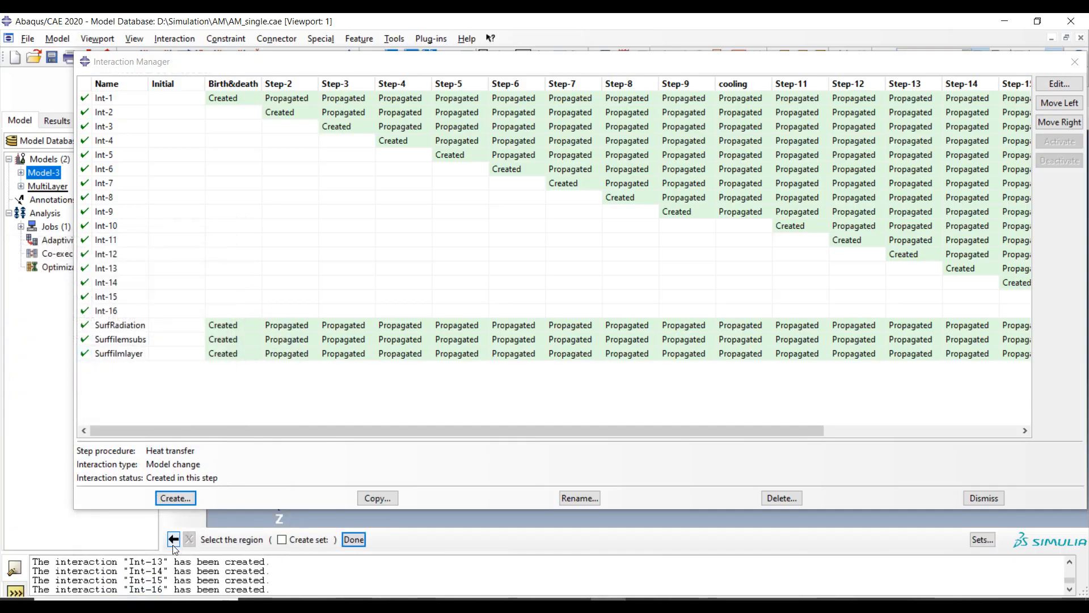
pyautogui.click(173, 540)
pyautogui.click(115, 320)
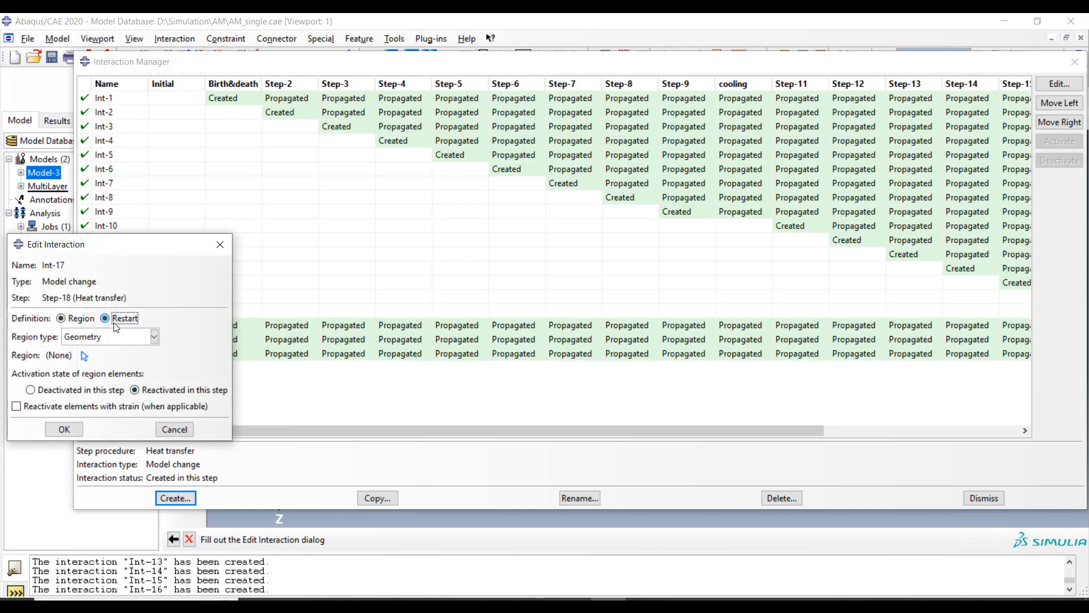
pyautogui.click(61, 318)
# - Set Int-17's region type to Elements, assign the set Layer2-set8 as its region and finish the interaction
pyautogui.click(154, 336)
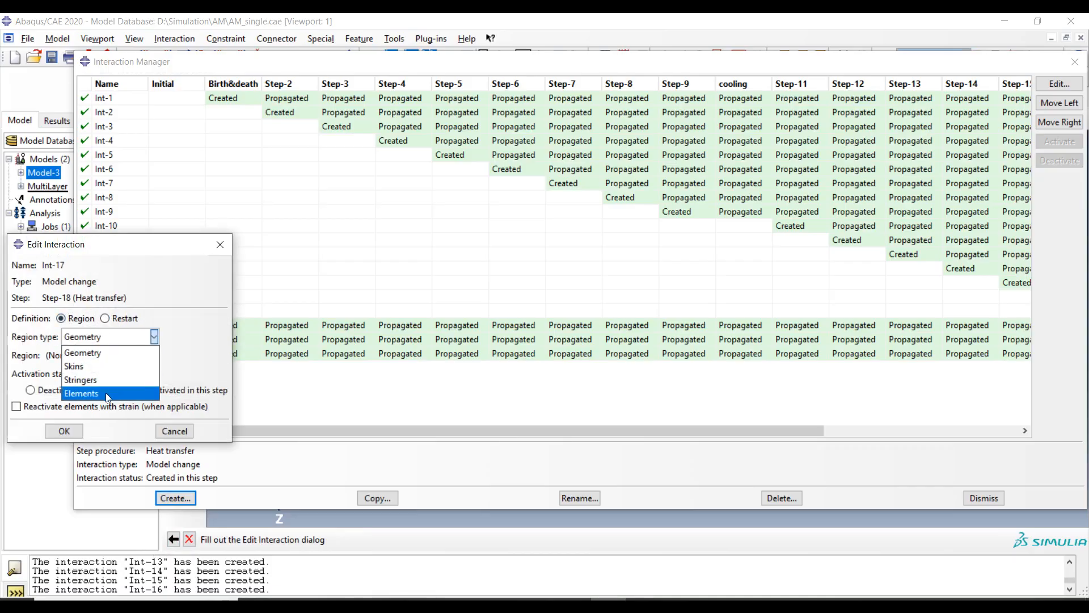
pyautogui.click(105, 392)
pyautogui.click(84, 354)
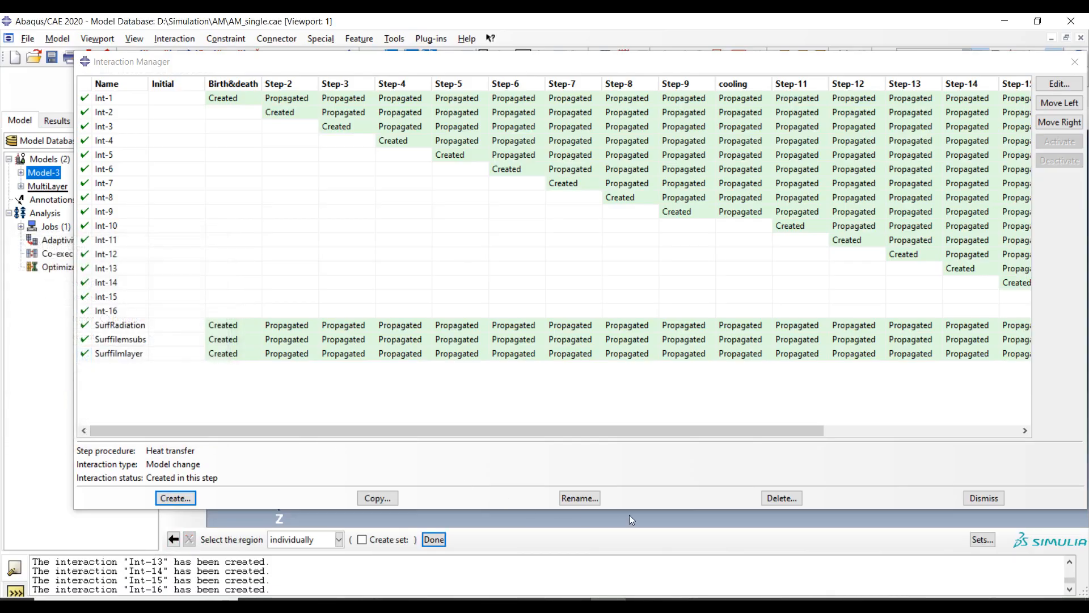
pyautogui.click(976, 540)
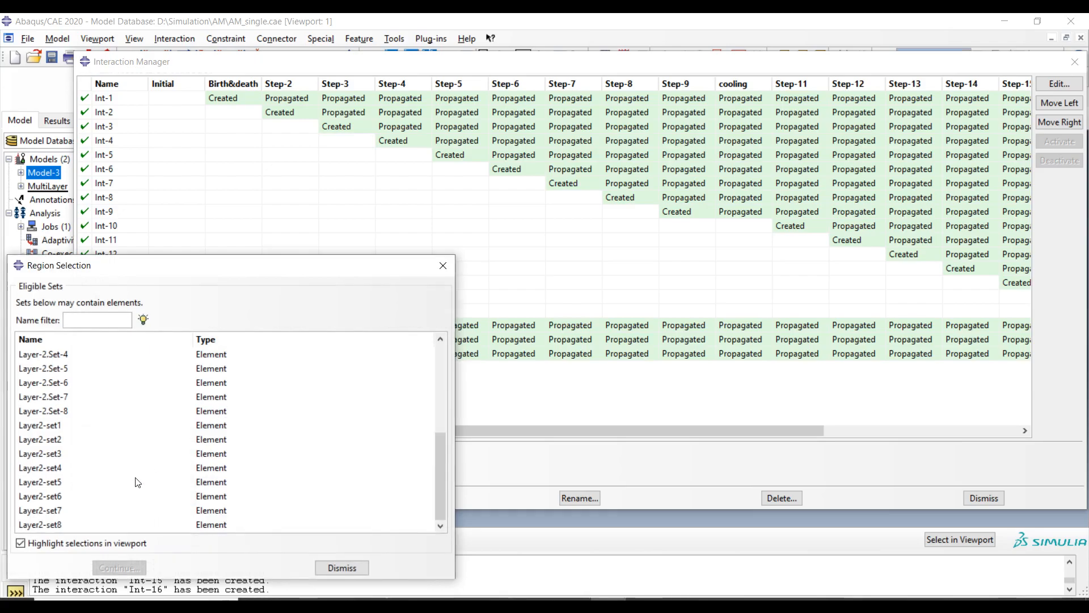
pyautogui.click(41, 525)
pyautogui.click(119, 567)
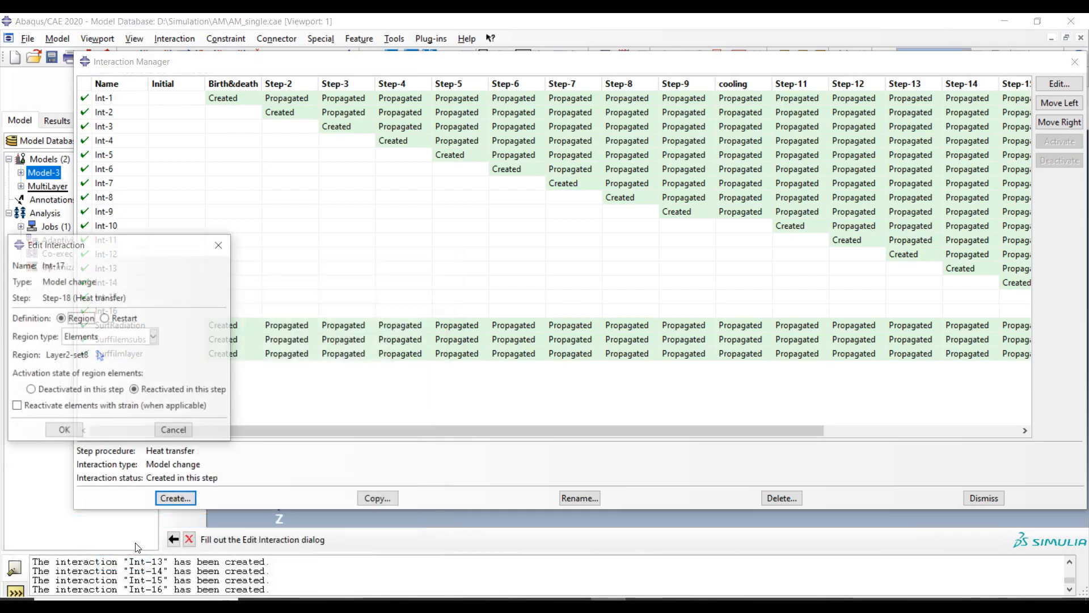
pyautogui.click(60, 432)
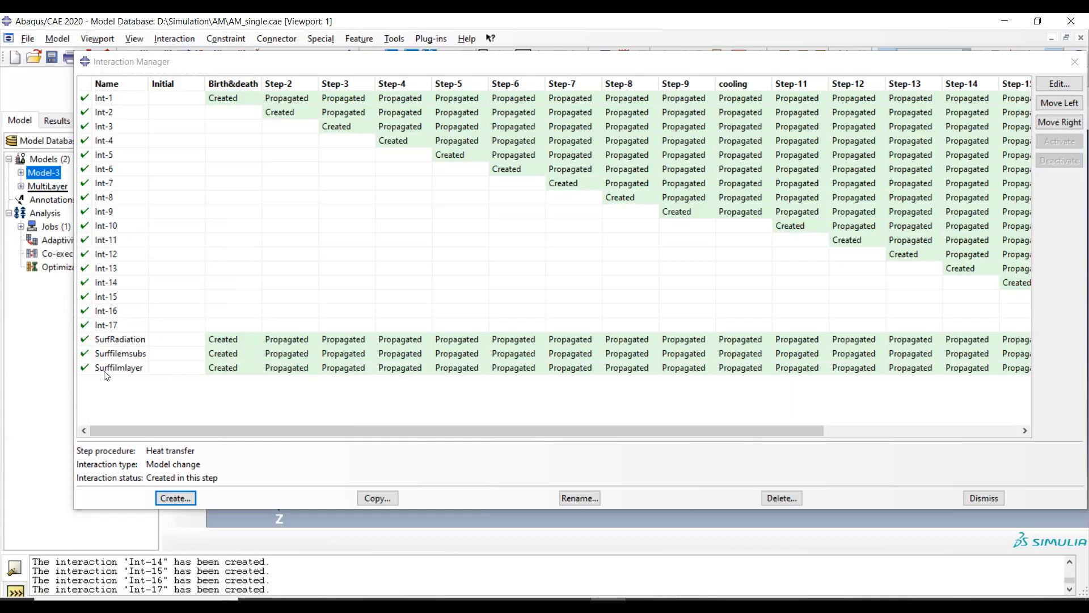
pyautogui.click(231, 369)
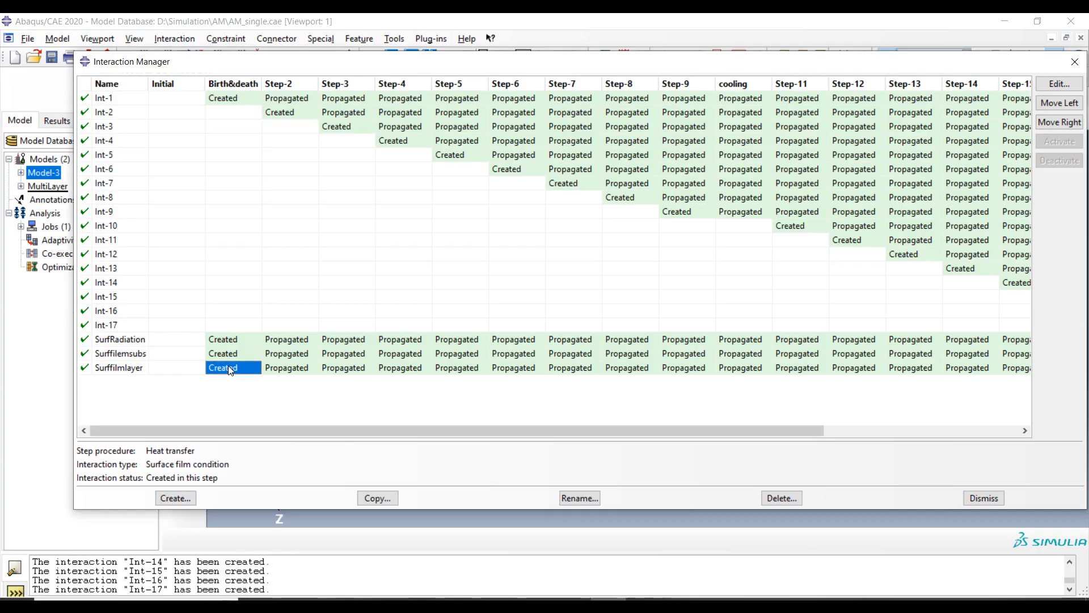
pyautogui.doubleClick(230, 368)
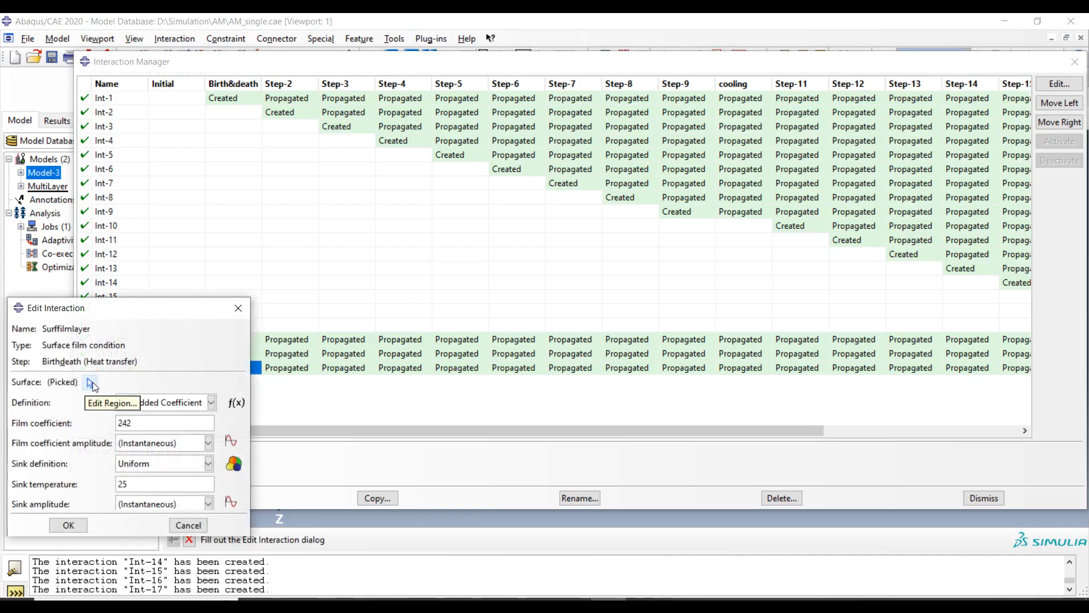
pyautogui.click(91, 382)
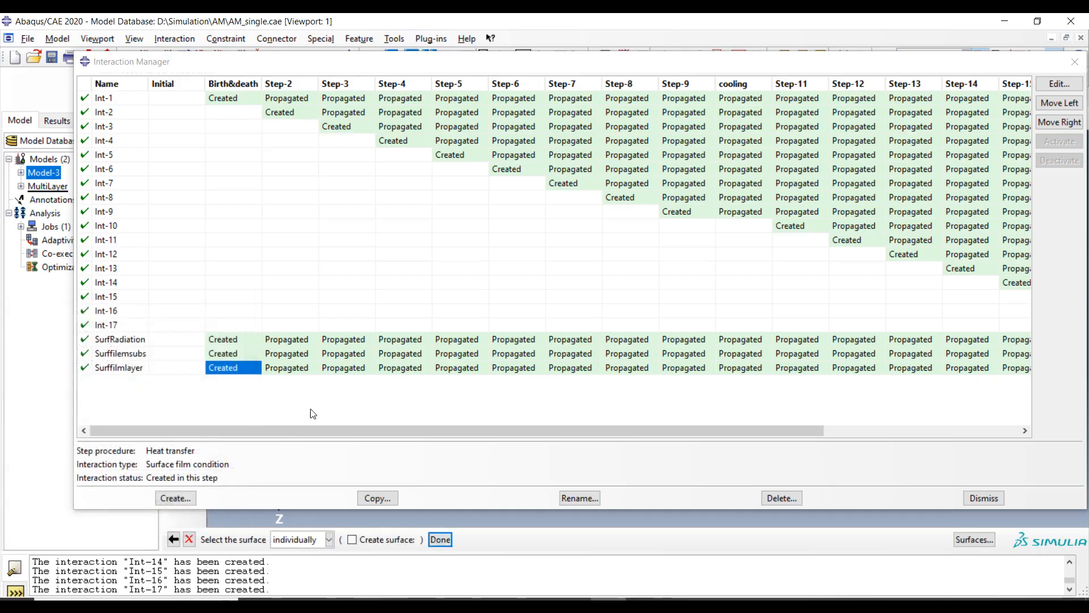
pyautogui.click(966, 540)
pyautogui.click(339, 563)
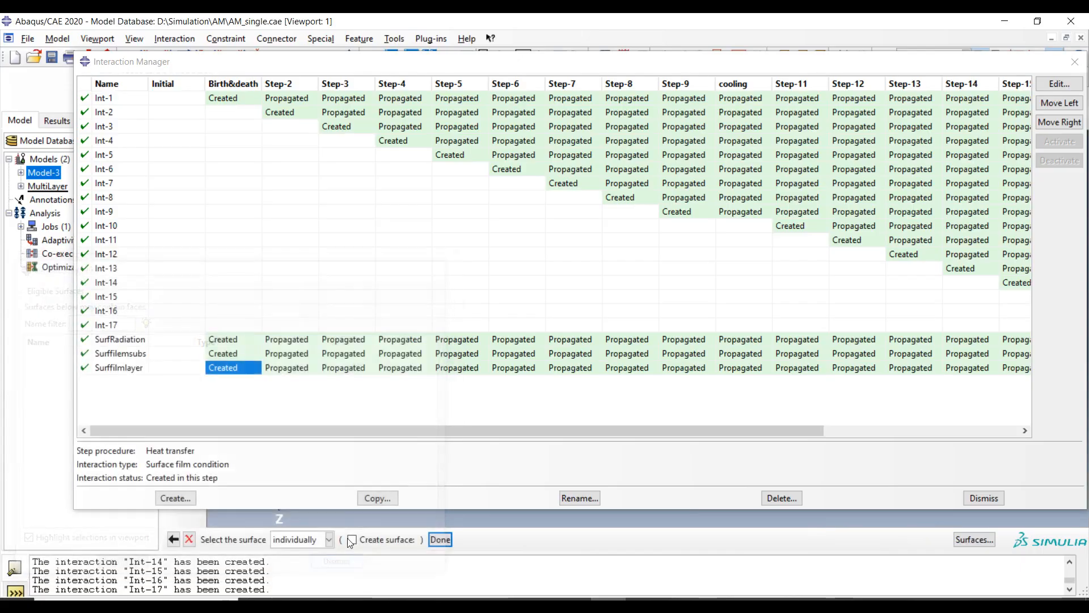
# - Start re-picking the surface of the film condition Surffilmlayer, with the ring layers enlarged and unobstructed in the X-Z view
pyautogui.doubleClick(222, 369)
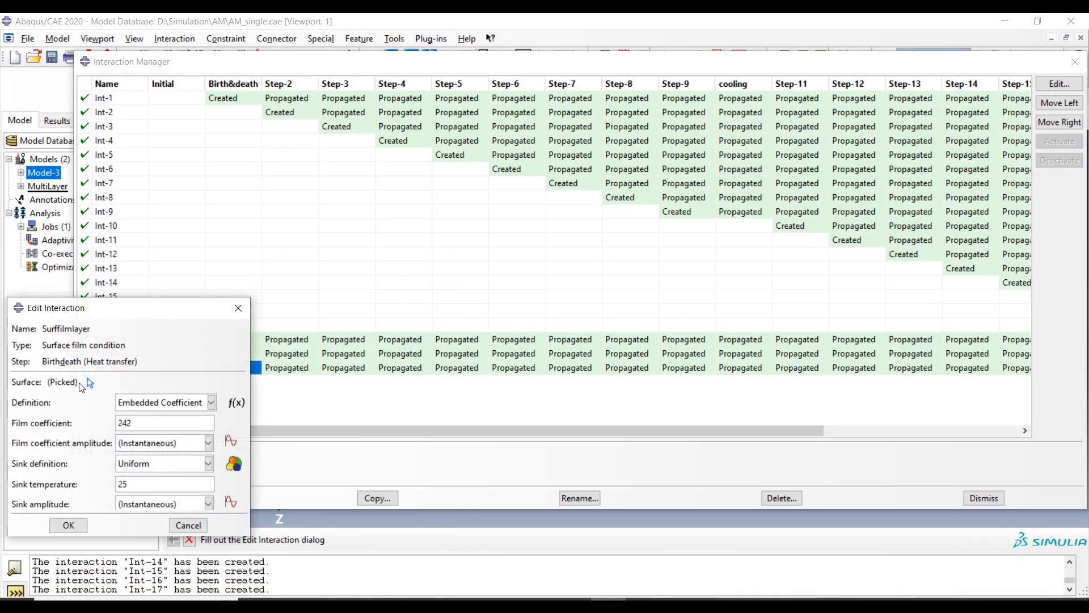
pyautogui.click(88, 383)
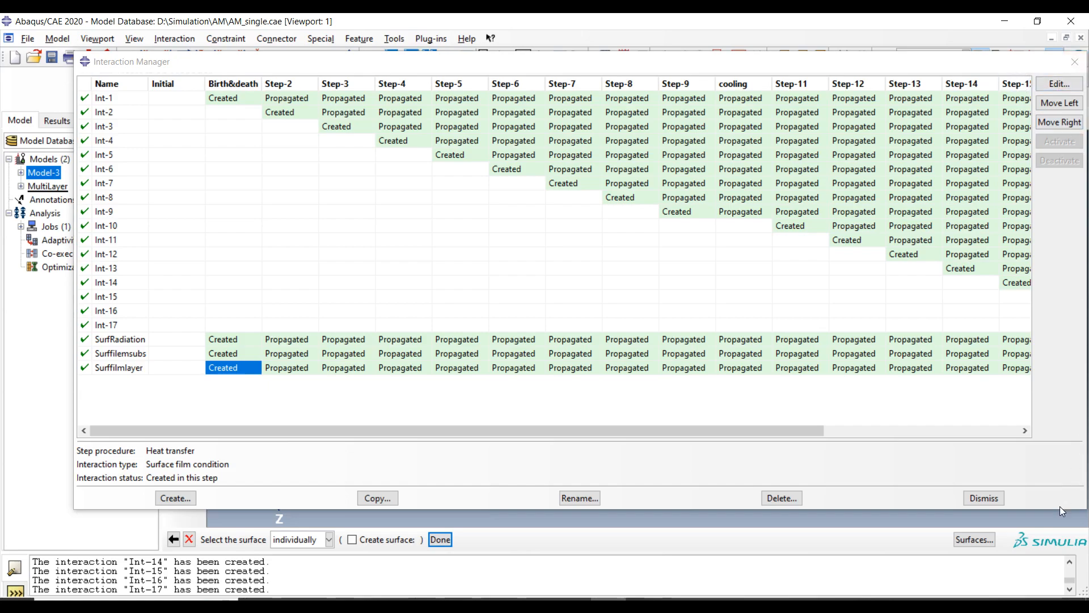
pyautogui.click(1036, 507)
pyautogui.moveTo(1020, 512); pyautogui.dragTo(1021, 367)
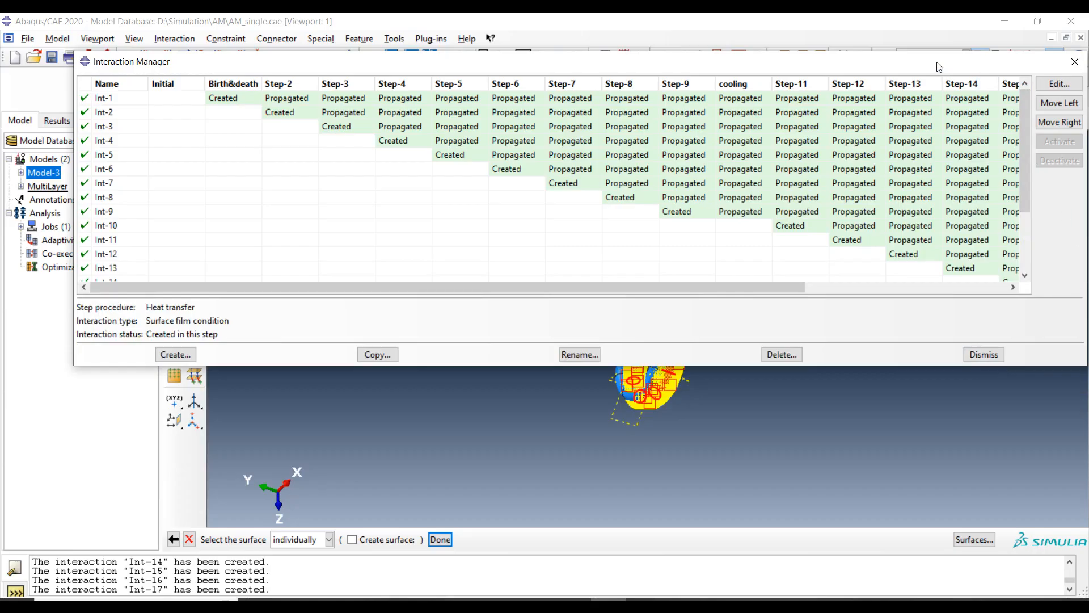
pyautogui.moveTo(943, 66); pyautogui.dragTo(710, 86)
pyautogui.moveTo(853, 234); pyautogui.dragTo(453, 238)
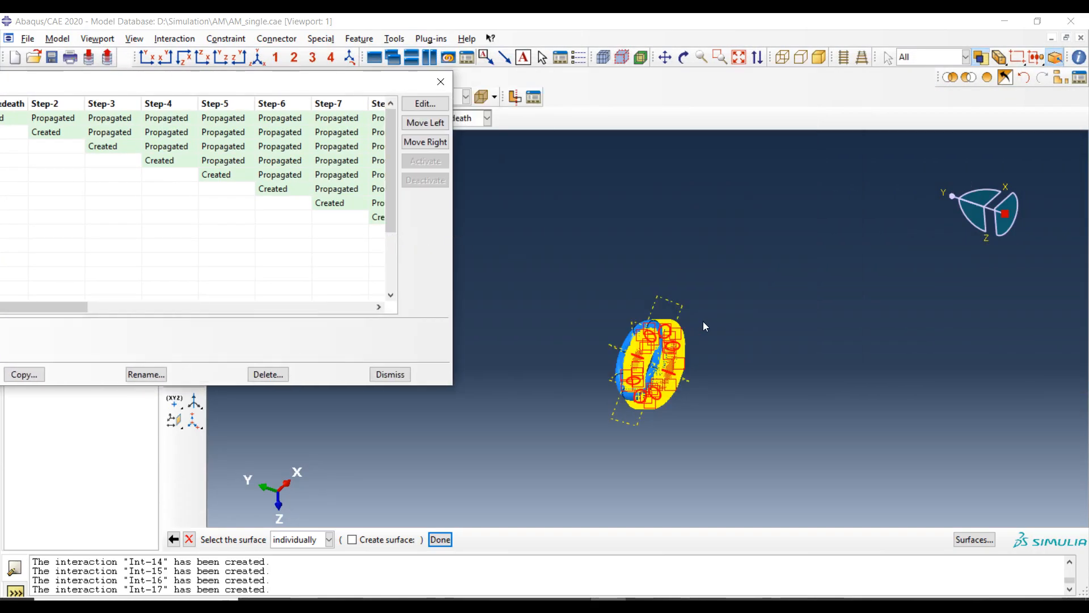
pyautogui.scroll(5, 704, 327)
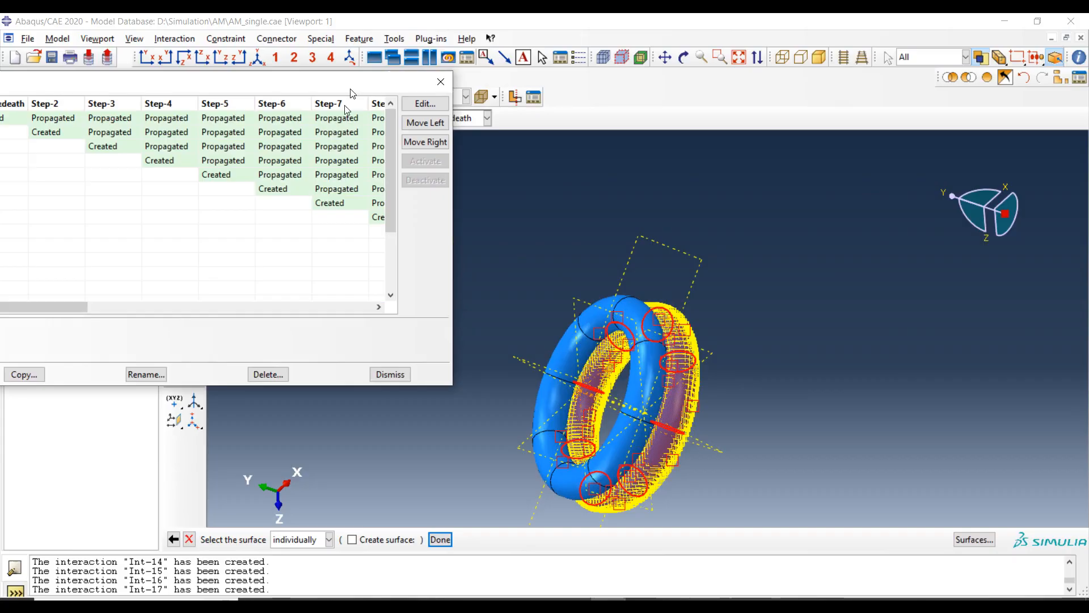
pyautogui.moveTo(411, 74); pyautogui.dragTo(380, 198)
pyautogui.click(184, 57)
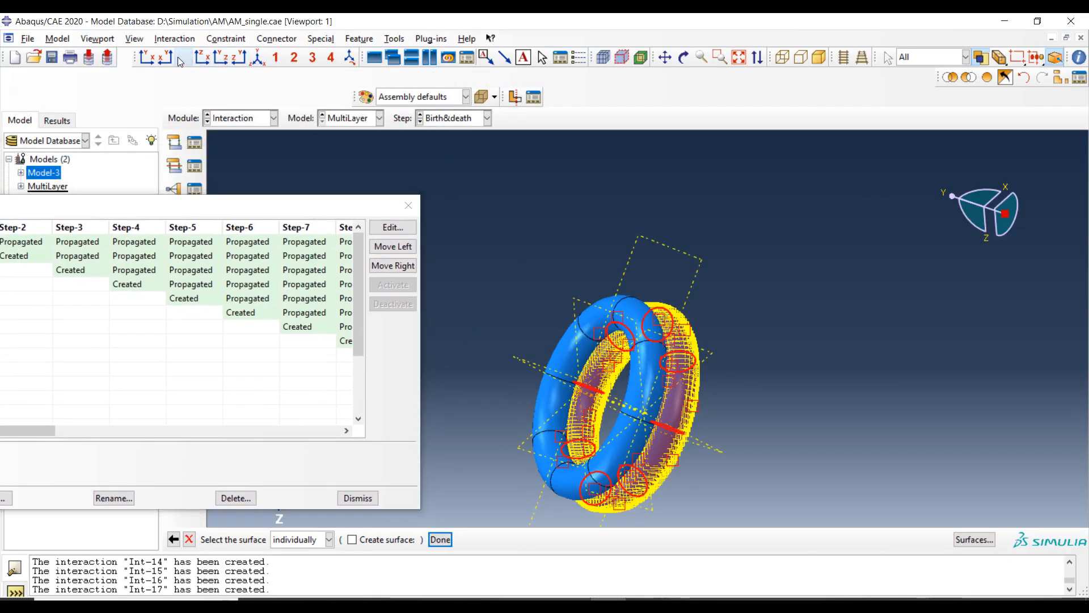
pyautogui.moveTo(174, 208); pyautogui.dragTo(292, 179)
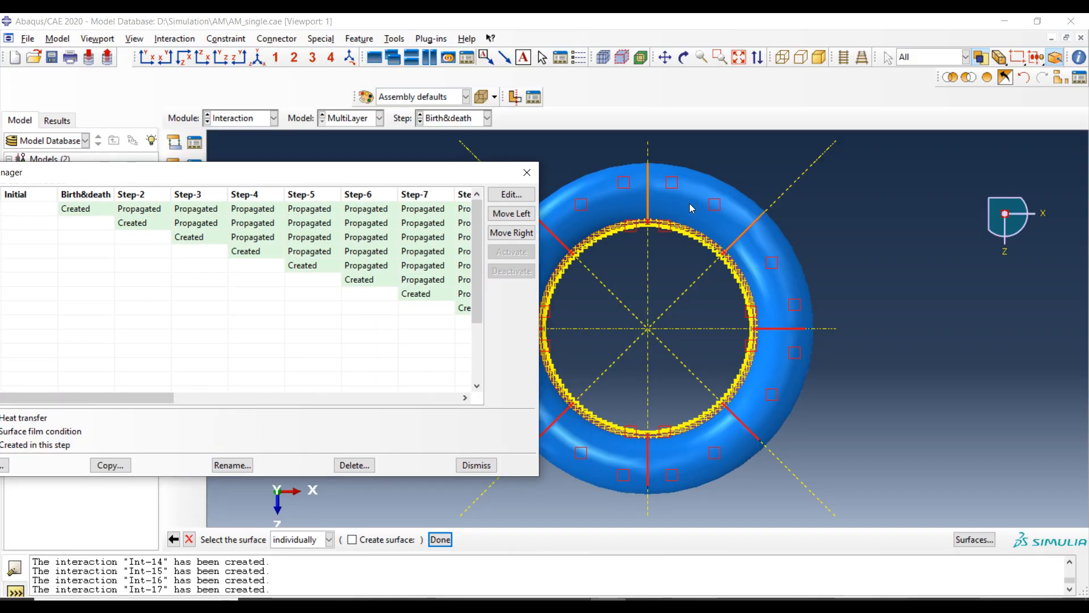
# - Add the outer faces of all eight segments of the upper ring to Surffilmlayer's surface and save the interaction
pyautogui.click(709, 204)
pyautogui.keyDown('shift'); pyautogui.click(797, 289); pyautogui.keyUp('shift')
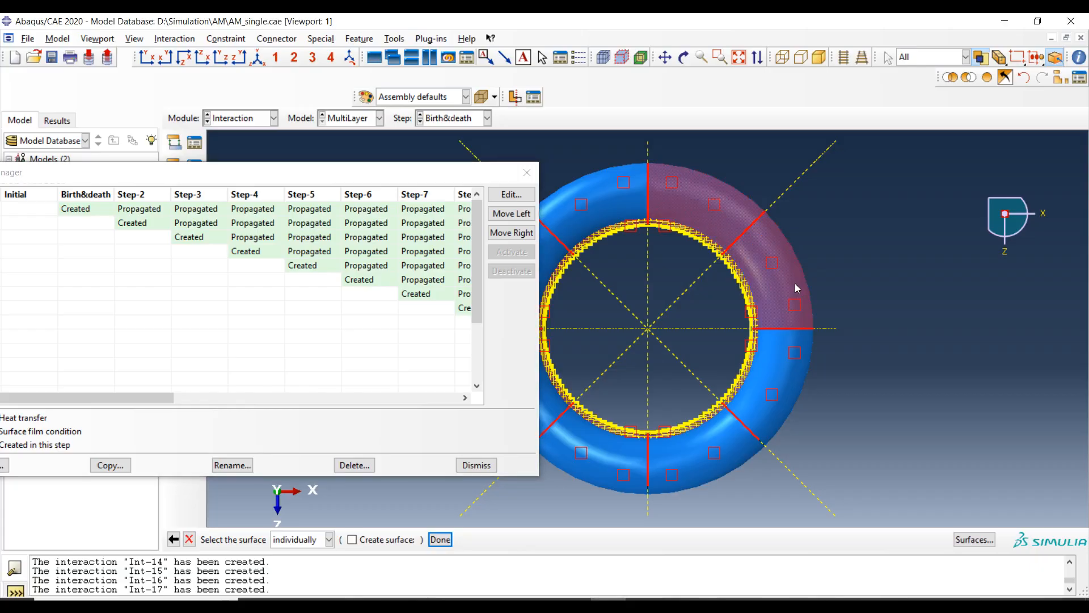
pyautogui.keyDown('shift'); pyautogui.click(785, 393); pyautogui.keyUp('shift')
pyautogui.keyDown('shift'); pyautogui.click(718, 453); pyautogui.keyUp('shift')
pyautogui.keyDown('shift'); pyautogui.click(593, 454); pyautogui.keyUp('shift')
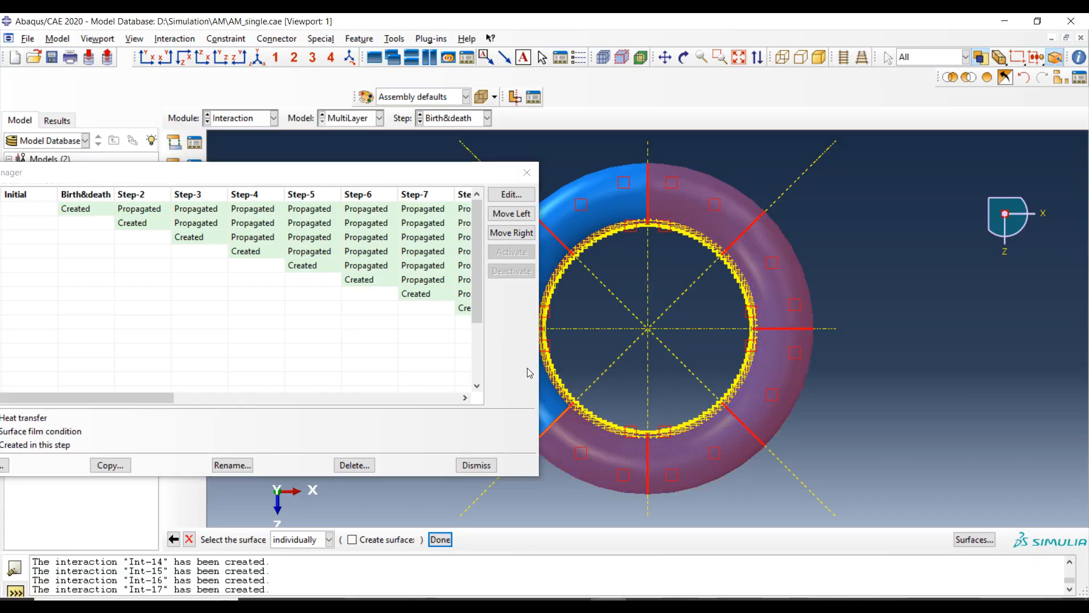
pyautogui.keyDown('shift'); pyautogui.click(549, 406); pyautogui.keyUp('shift')
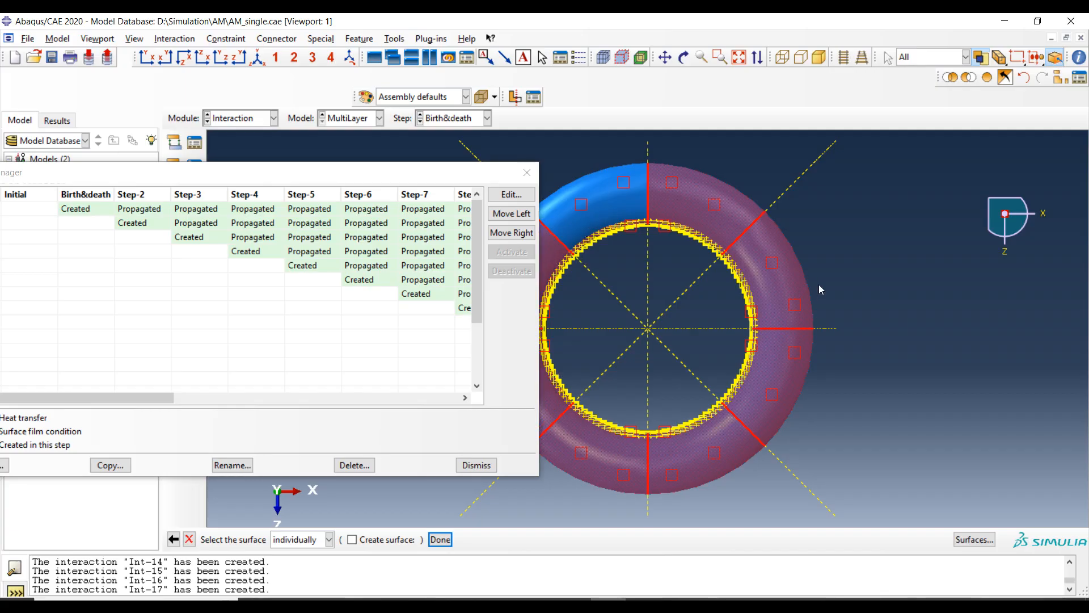
pyautogui.keyDown('ctrl'); pyautogui.keyDown('alt'); pyautogui.moveTo(773, 288); pyautogui.dragTo(921, 285, button='middle'); pyautogui.keyUp('alt'); pyautogui.keyUp('ctrl')
pyautogui.keyDown('shift'); pyautogui.click(709, 237); pyautogui.keyUp('shift')
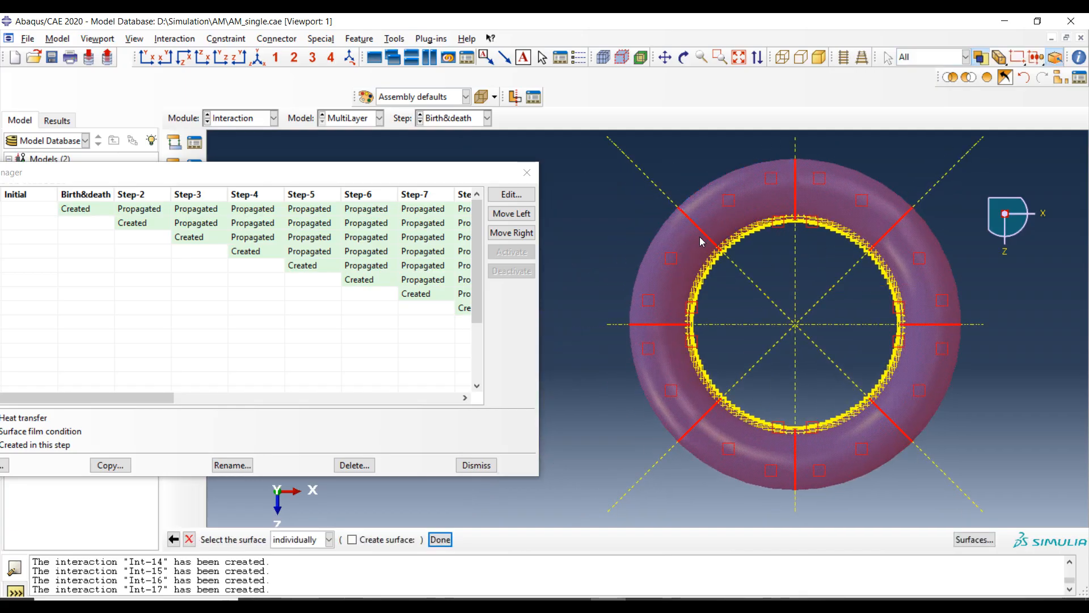
pyautogui.middleClick(585, 223)
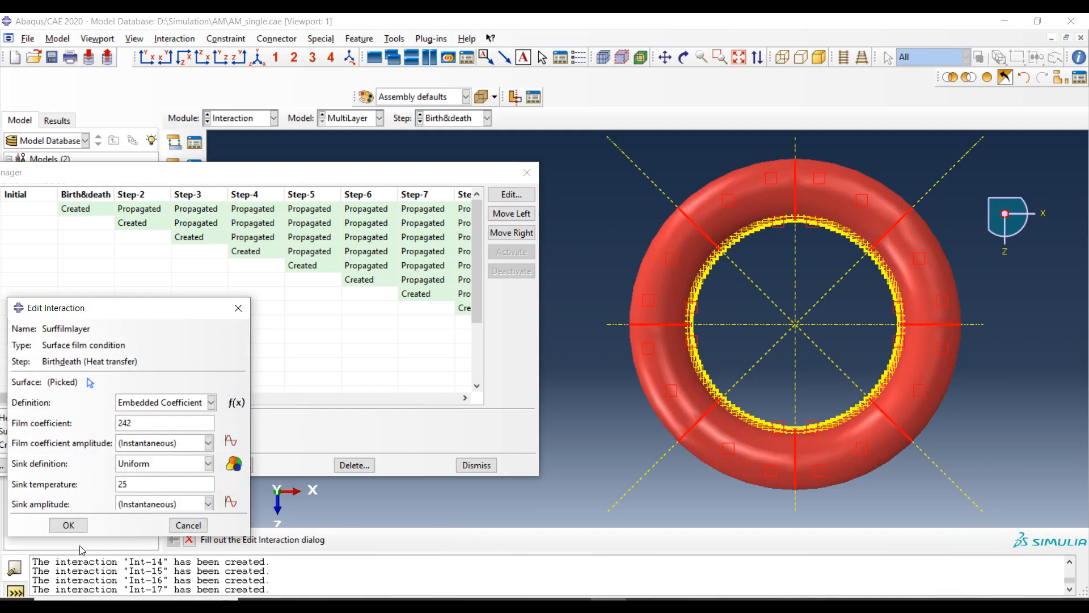
pyautogui.click(69, 524)
# - Edit the SurfRadiation interaction with the whole assembly including the substrate displayed, and start re-picking its surface
pyautogui.moveTo(307, 178); pyautogui.dragTo(428, 156)
pyautogui.scroll(-3, 190, 334)
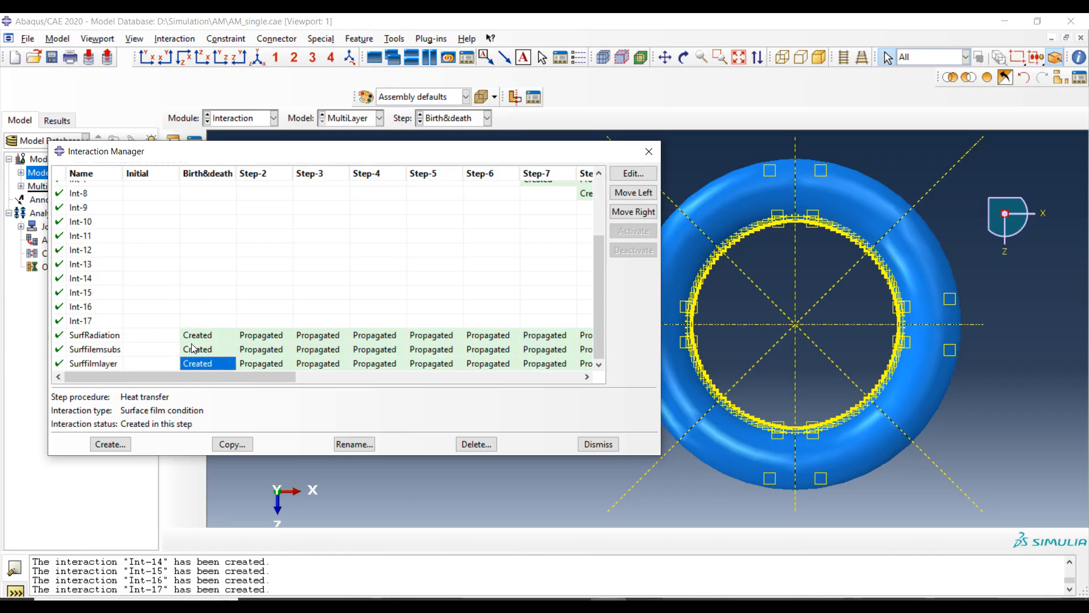
pyautogui.doubleClick(207, 339)
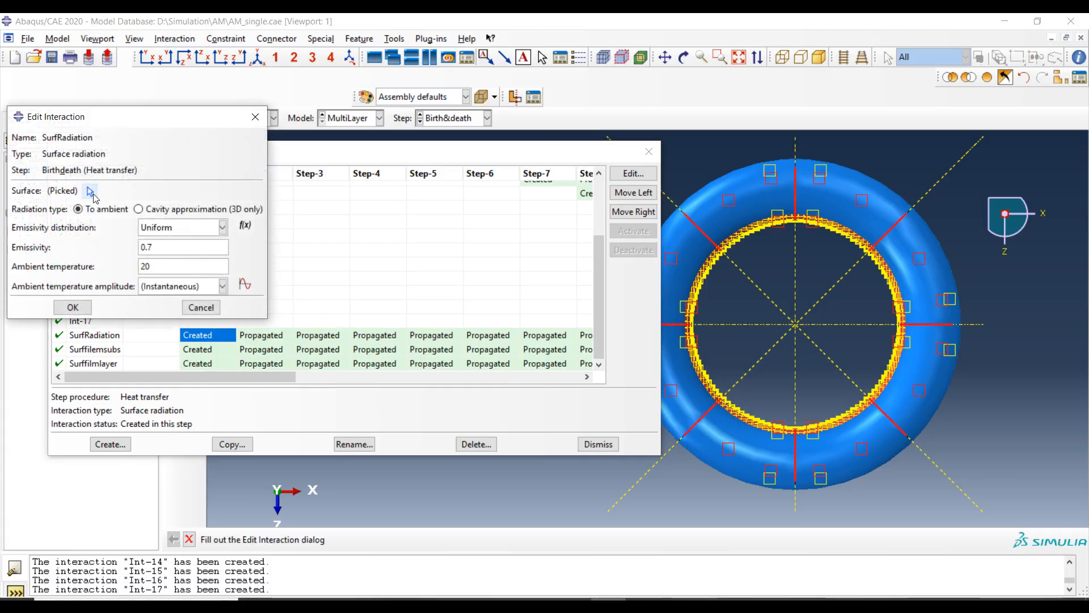
pyautogui.click(996, 77)
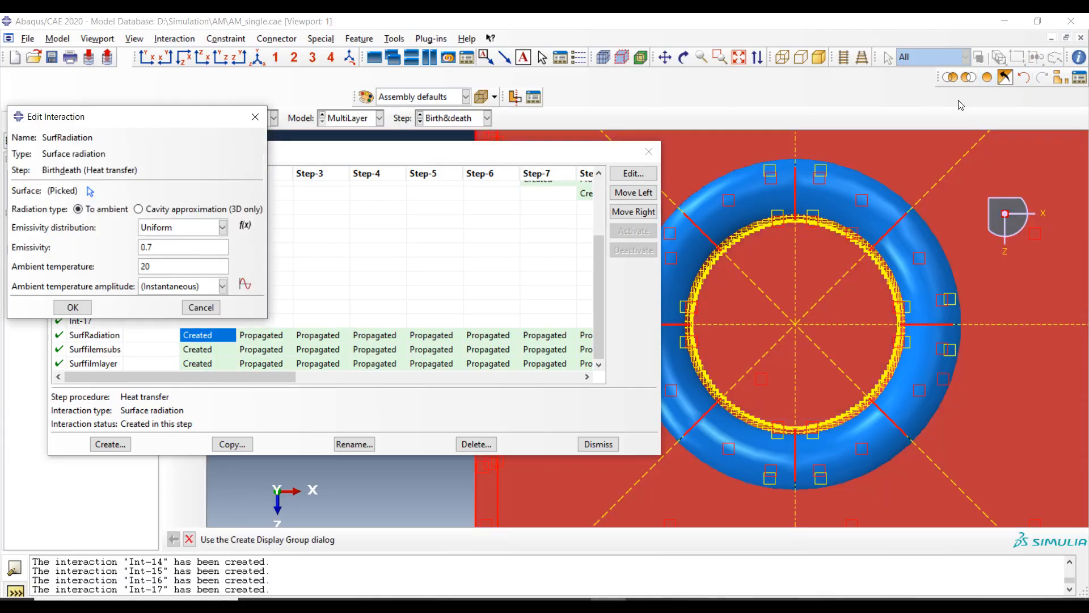
pyautogui.click(90, 191)
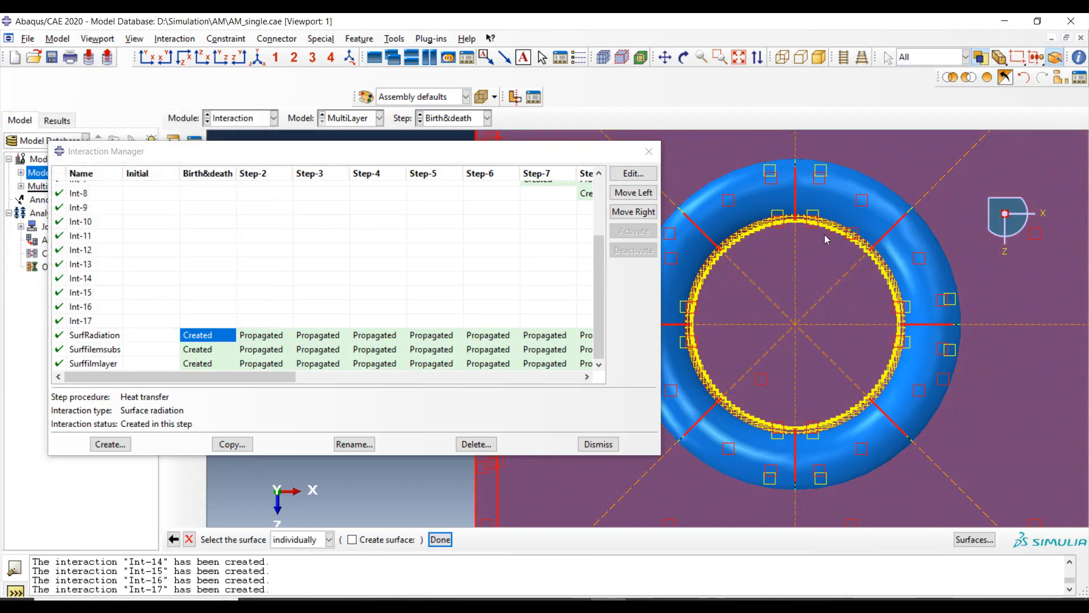
# - Add the faces of all eight upper ring segments to SurfRadiation's surface and save the interaction
pyautogui.click(844, 196)
pyautogui.keyDown('shift'); pyautogui.click(936, 279); pyautogui.keyUp('shift')
pyautogui.keyDown('shift'); pyautogui.click(927, 376); pyautogui.keyUp('shift')
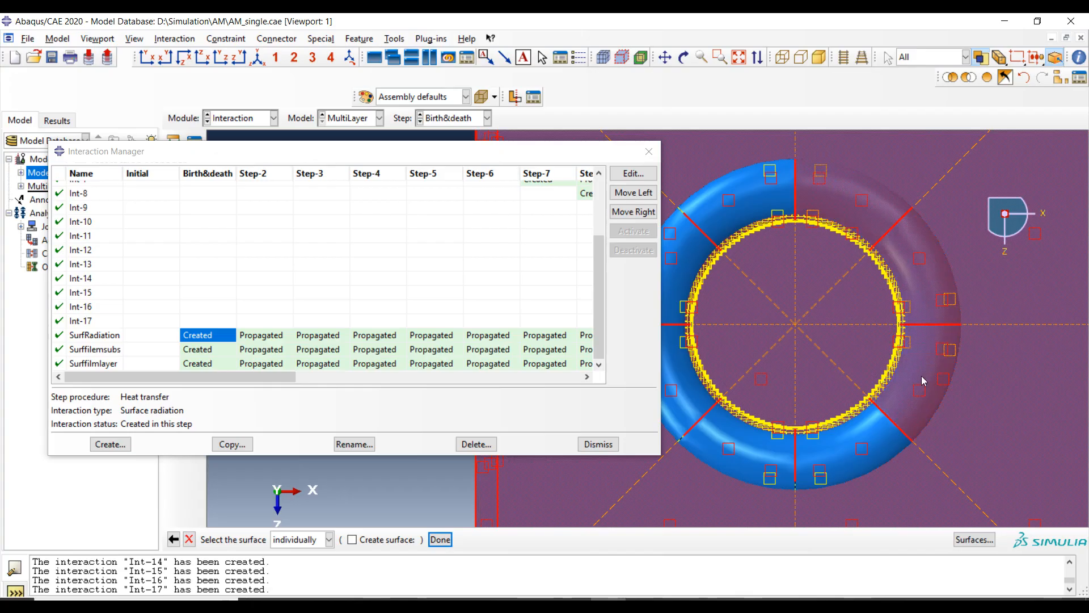
pyautogui.keyDown('shift'); pyautogui.click(859, 446); pyautogui.keyUp('shift')
pyautogui.keyDown('shift'); pyautogui.click(755, 459); pyautogui.keyUp('shift')
pyautogui.keyDown('shift'); pyautogui.click(689, 391); pyautogui.keyUp('shift')
pyautogui.keyDown('shift'); pyautogui.click(702, 239); pyautogui.keyUp('shift')
pyautogui.keyDown('shift'); pyautogui.click(731, 207); pyautogui.keyUp('shift')
pyautogui.middleClick(741, 222)
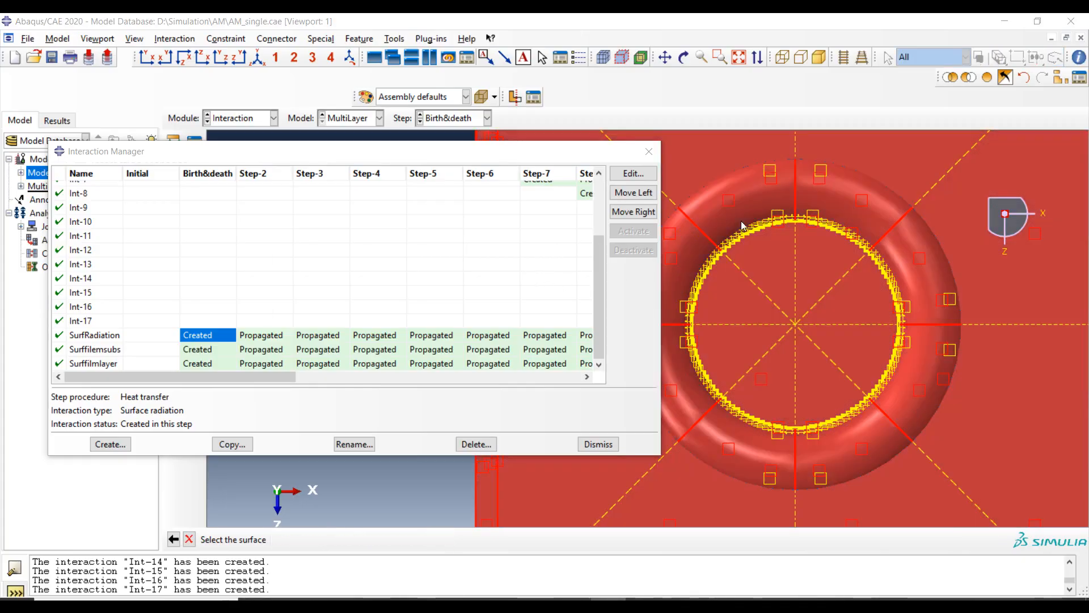
pyautogui.click(72, 307)
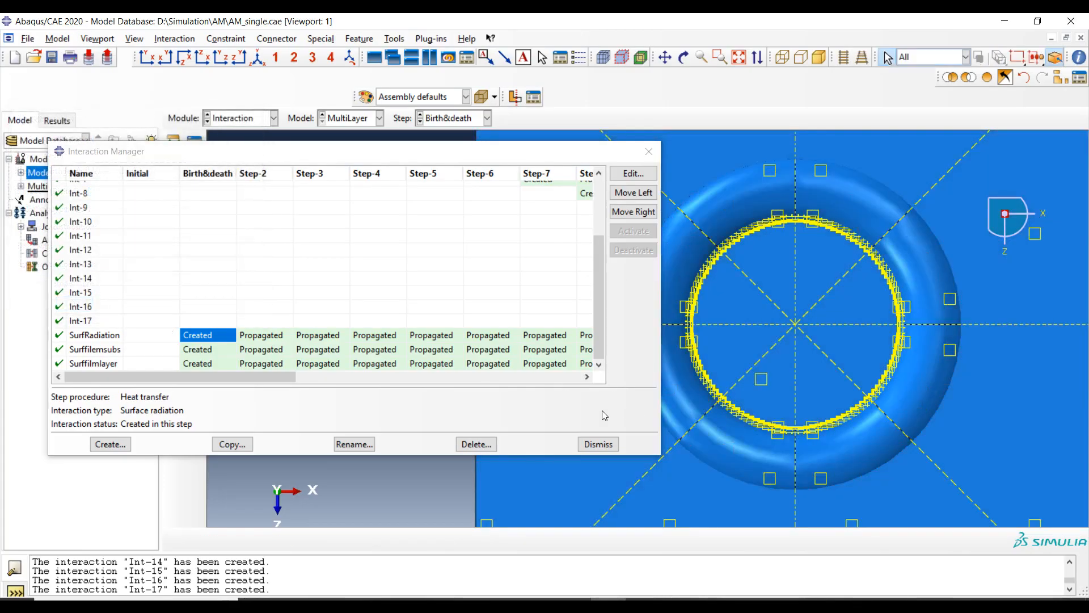
# - Change the region of the model change interaction Int-1 to the element set All 2 layers, keeping it deactivated in this step
pyautogui.scroll(3, 483, 302)
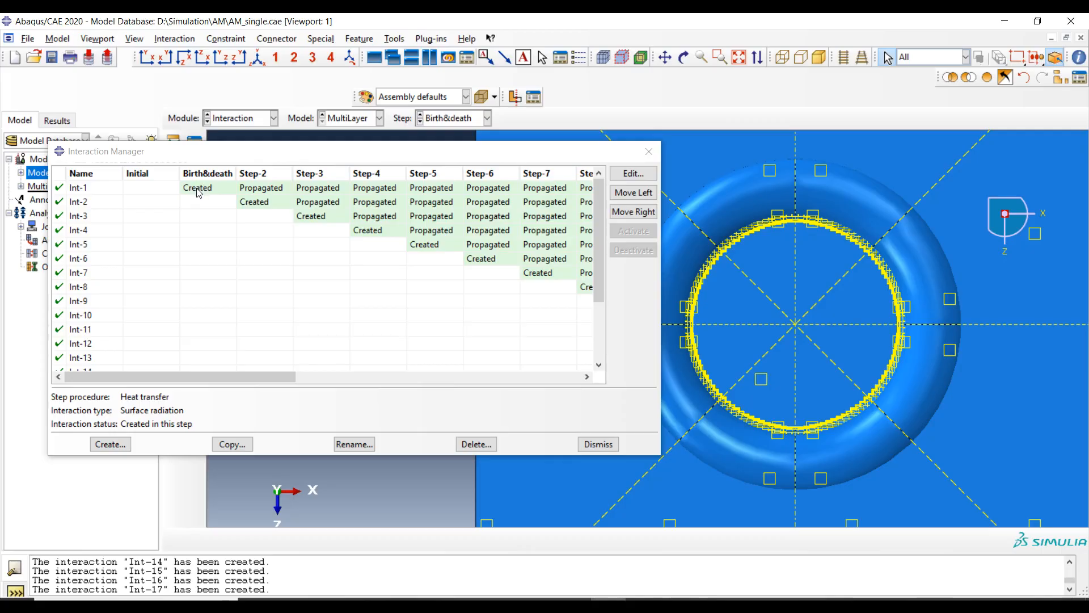
pyautogui.doubleClick(205, 193)
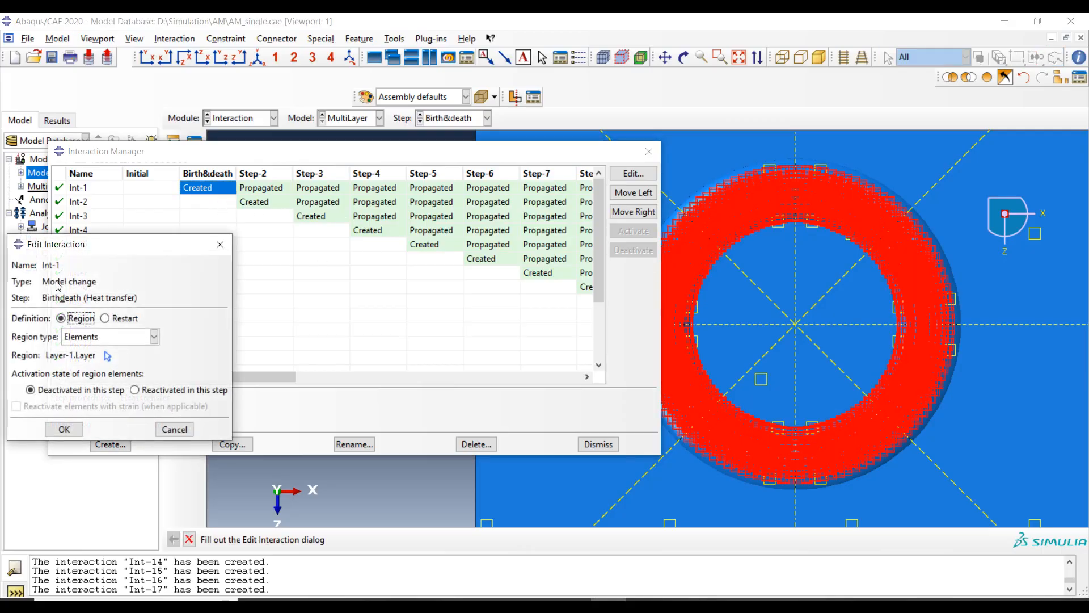
pyautogui.click(107, 356)
pyautogui.click(983, 539)
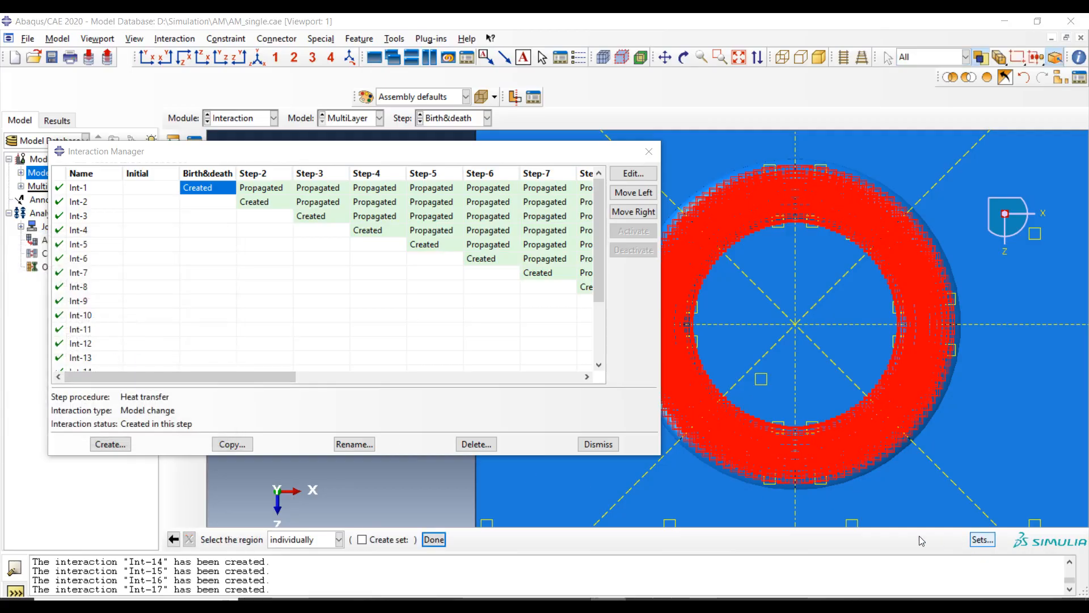
pyautogui.click(48, 356)
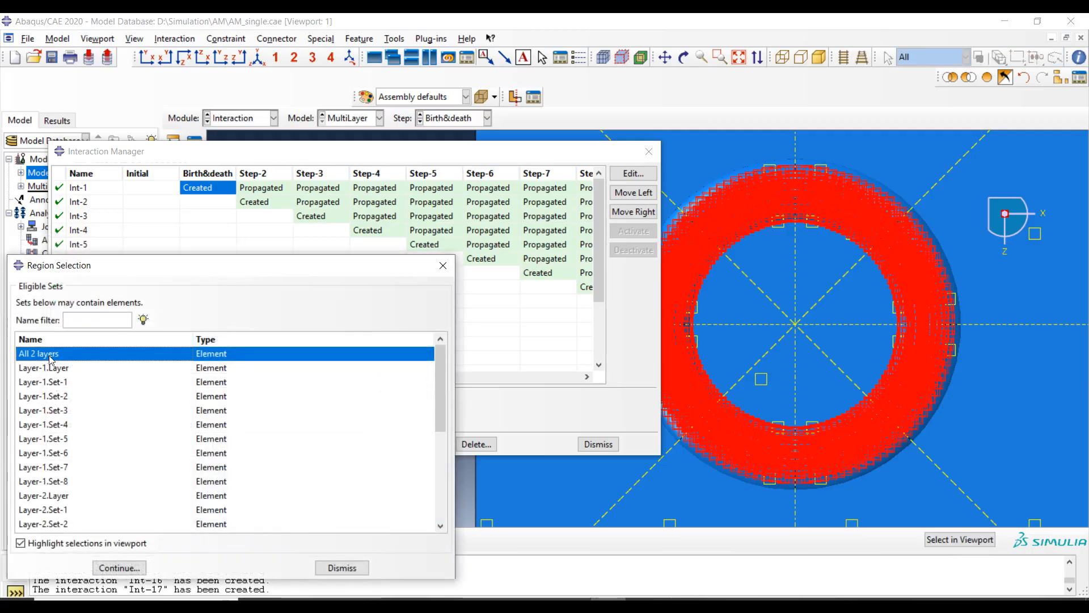
pyautogui.click(117, 568)
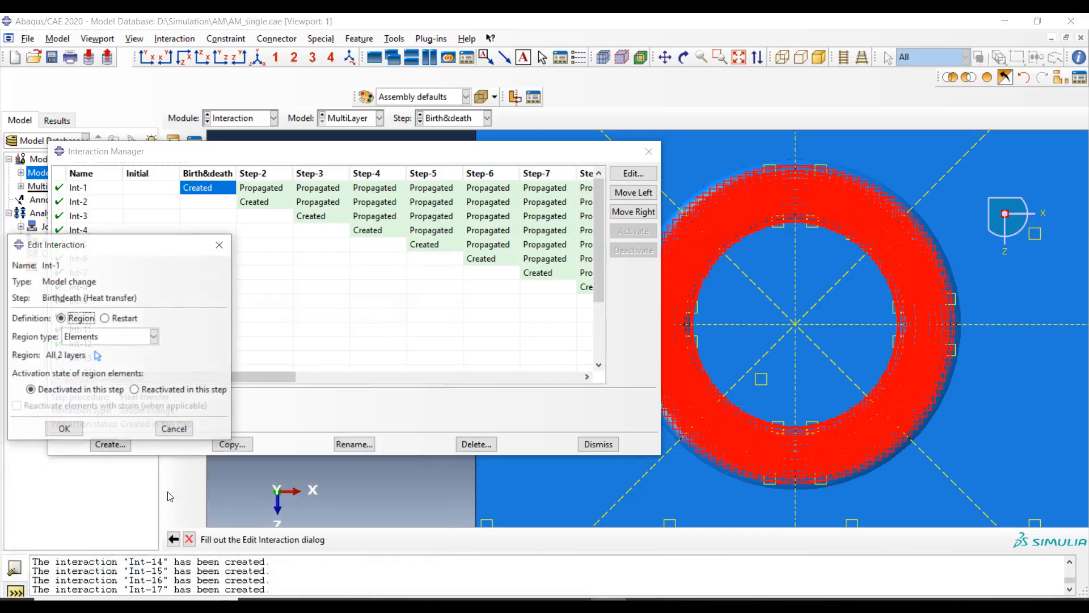
pyautogui.click(64, 430)
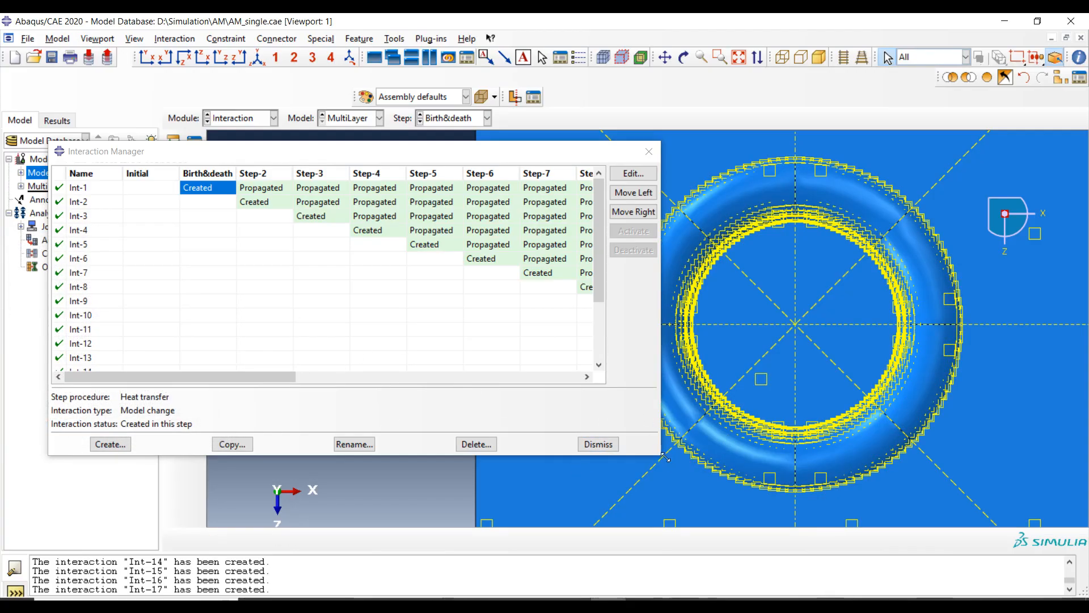
# - Review the step in which each interaction is created in the enlarged Interaction Manager, and inspect the whole assembly from an oblique and the X-Z view
pyautogui.moveTo(284, 151); pyautogui.dragTo(256, 48)
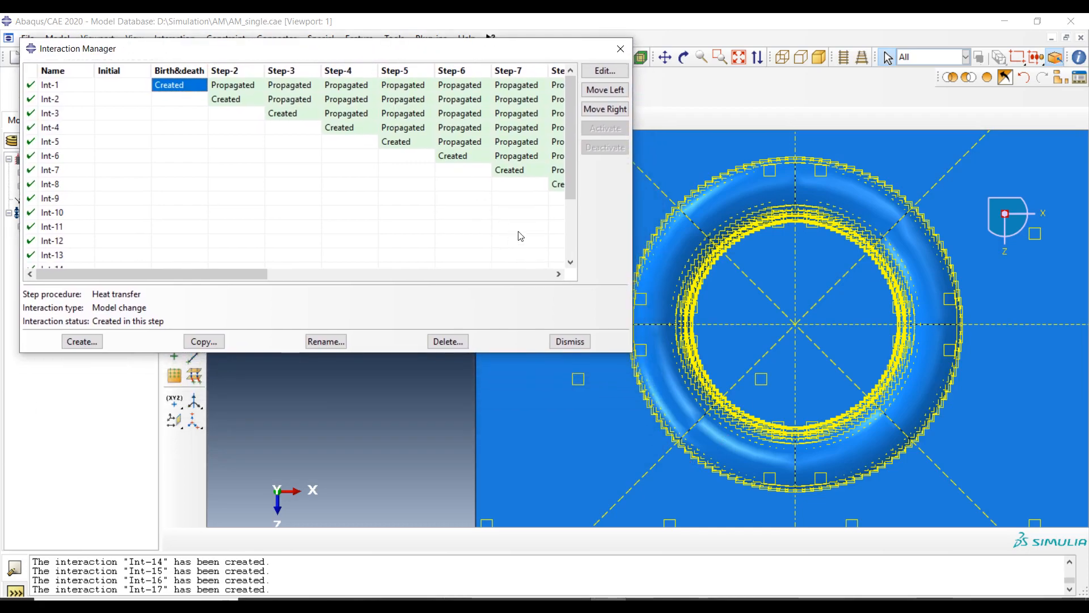
pyautogui.moveTo(634, 355); pyautogui.dragTo(1085, 563)
pyautogui.moveTo(818, 484); pyautogui.dragTo(750, 476)
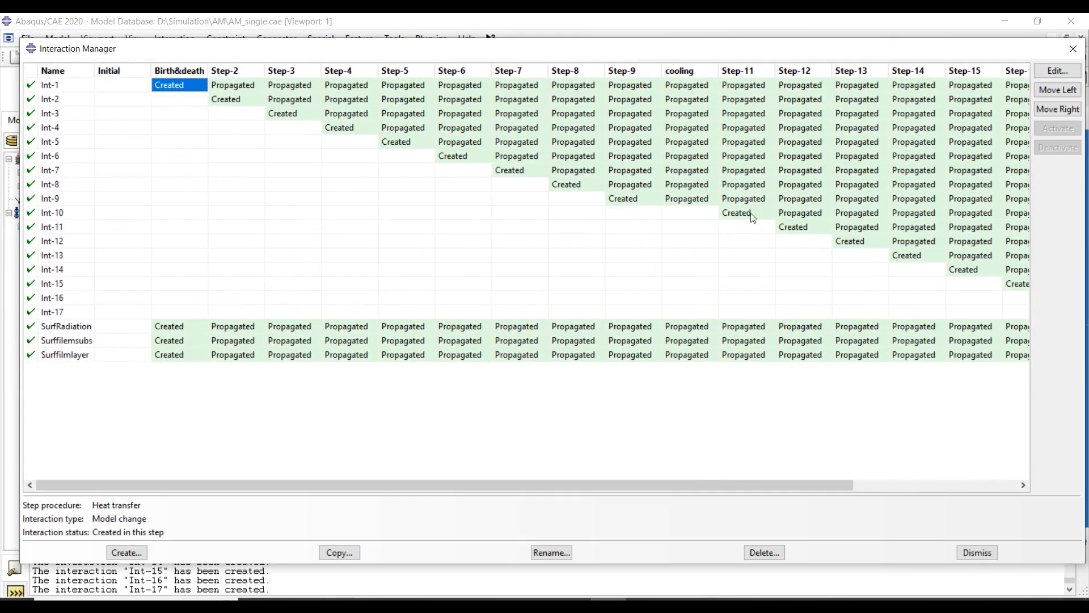
pyautogui.click(1066, 51)
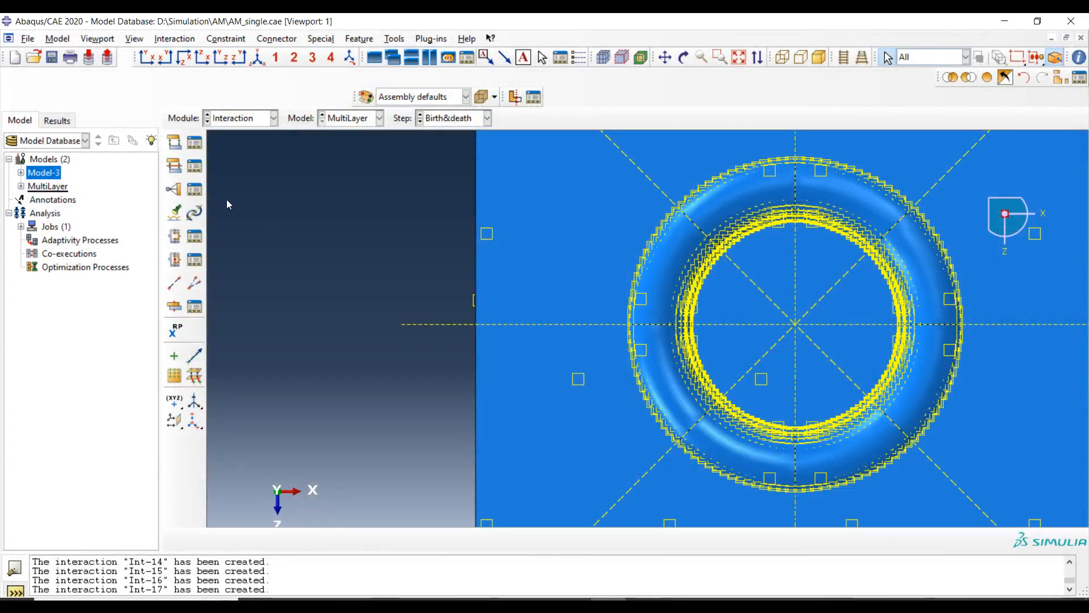
pyautogui.scroll(2, 848, 394)
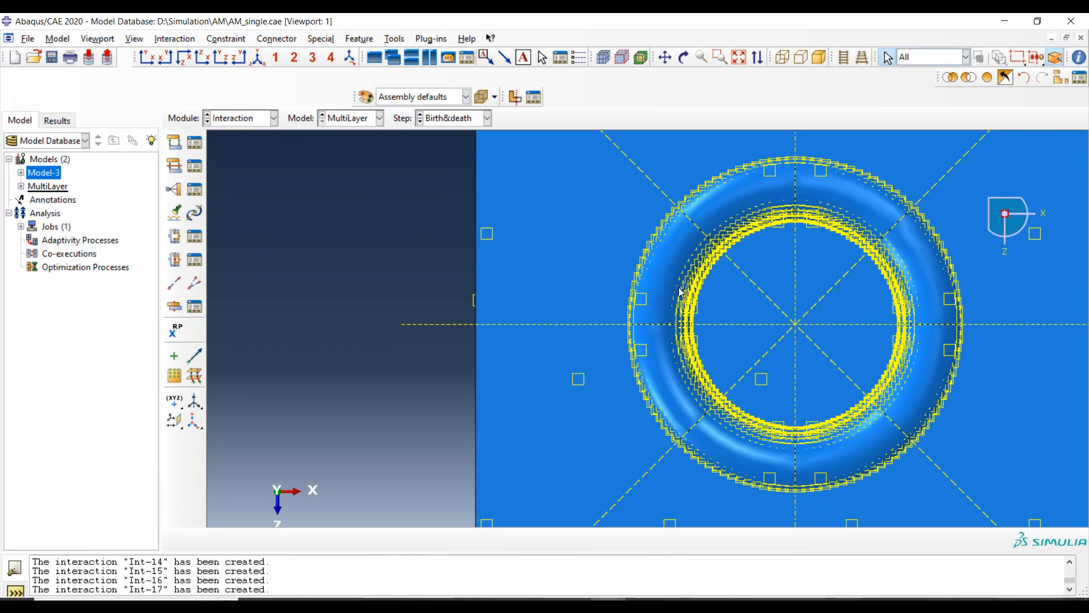
pyautogui.scroll(3, 682, 435)
pyautogui.keyDown('ctrl'); pyautogui.keyDown('alt'); pyautogui.moveTo(682, 434); pyautogui.dragTo(713, 279); pyautogui.keyUp('alt'); pyautogui.keyUp('ctrl')
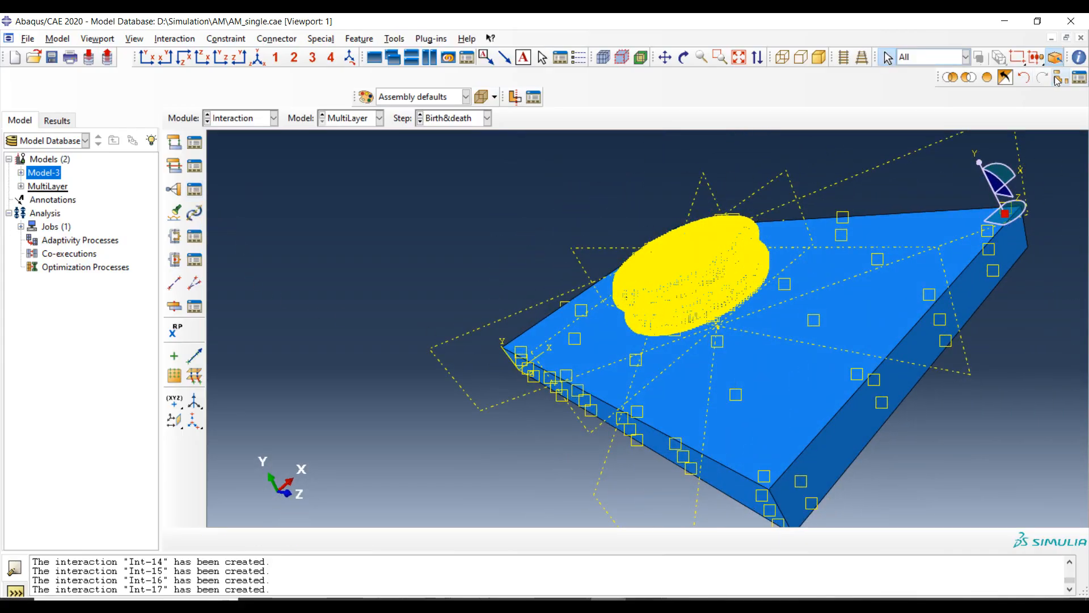
pyautogui.click(180, 58)
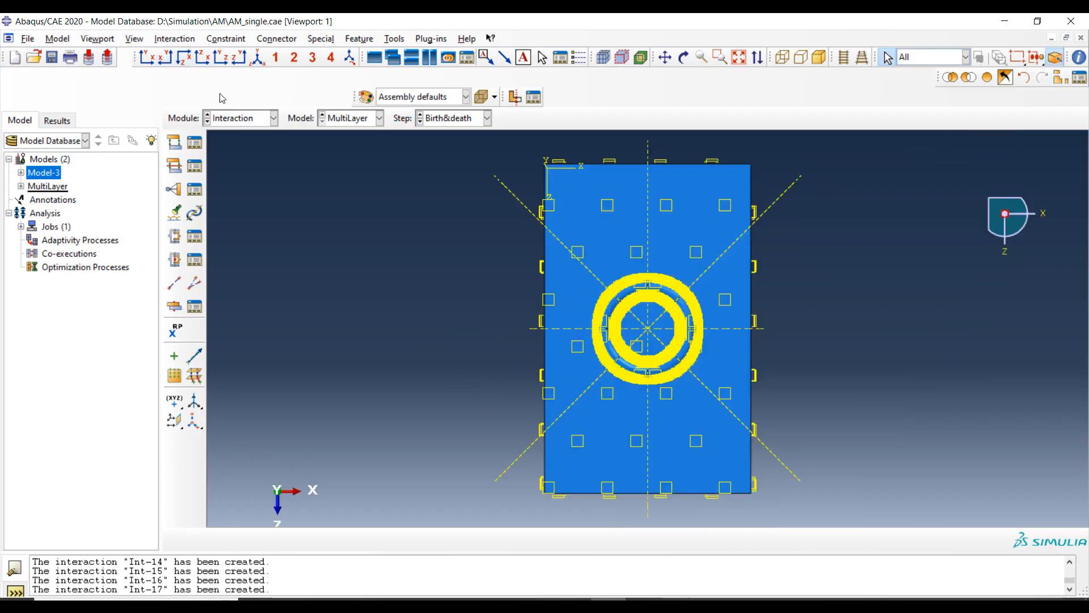
# - Display only the Layer-1 instance and start a tie constraint that uses a node region as its master
pyautogui.click(1060, 77)
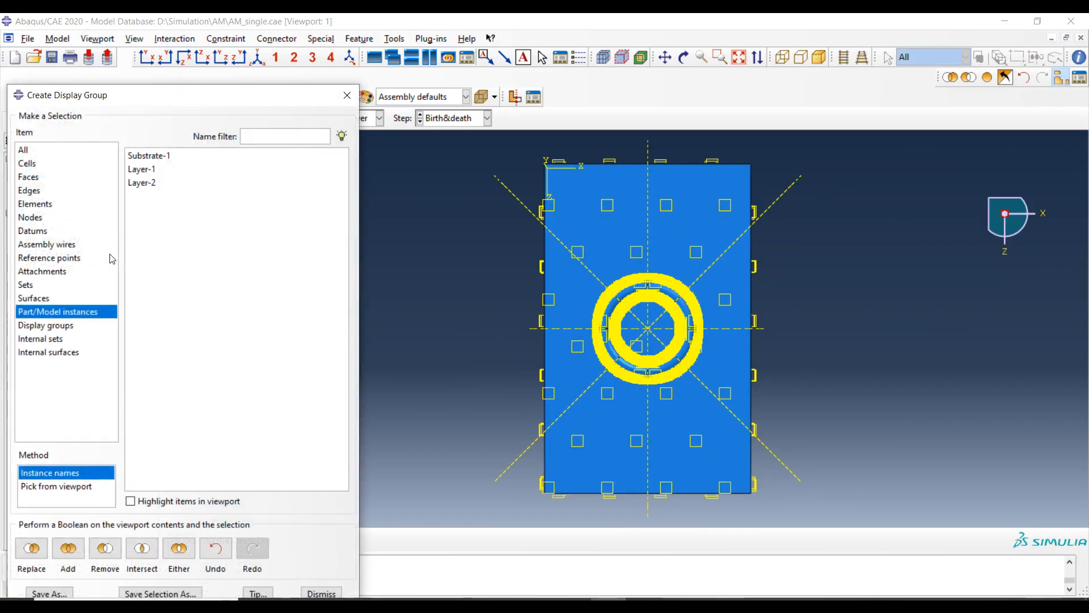
pyautogui.click(147, 169)
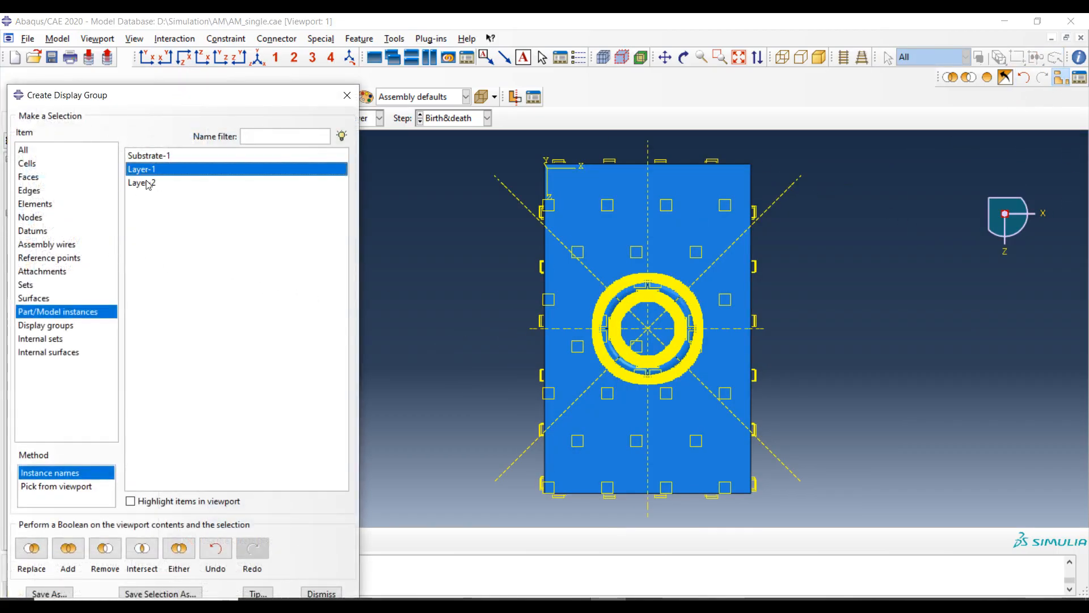
pyautogui.click(30, 553)
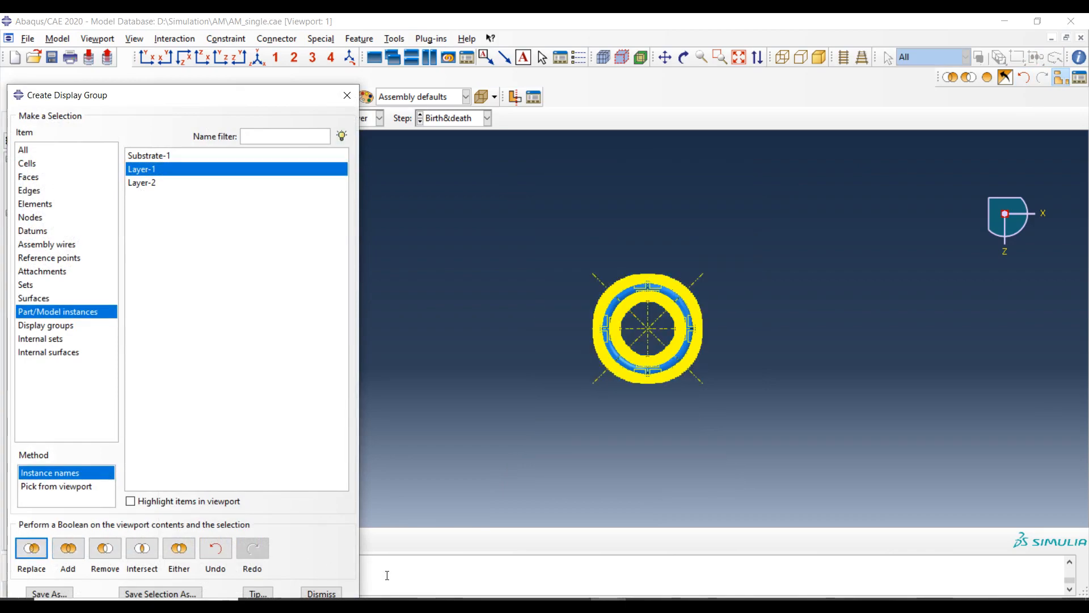
pyautogui.click(321, 593)
pyautogui.click(175, 189)
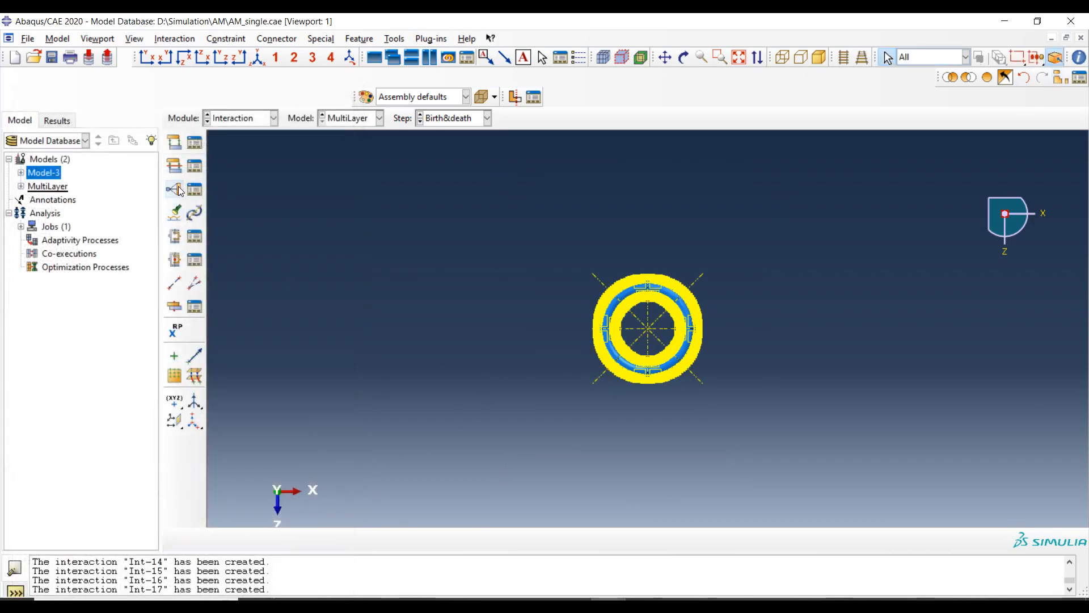
pyautogui.click(48, 395)
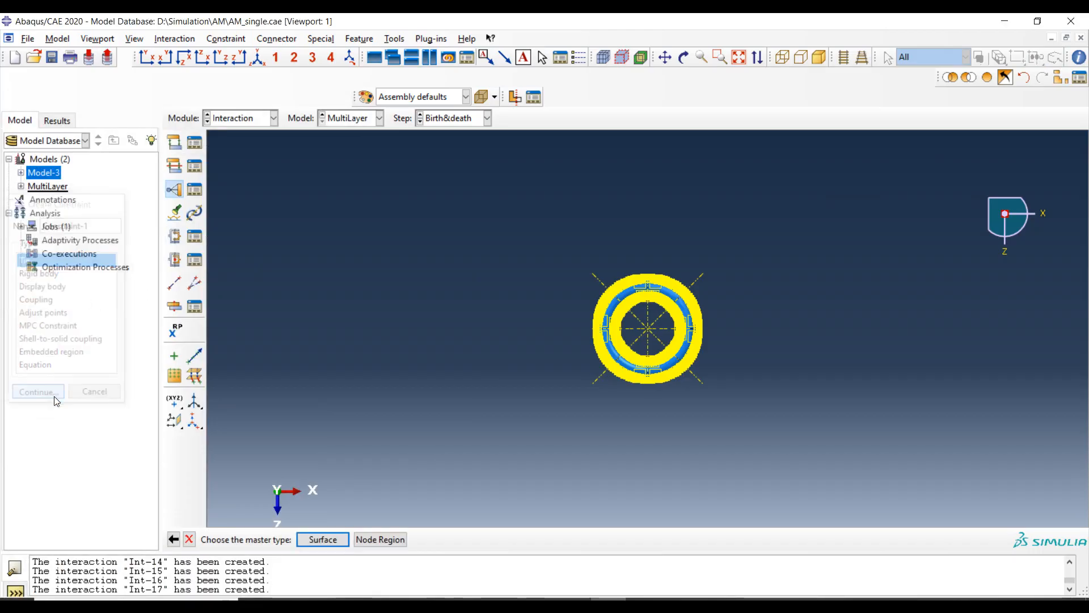
pyautogui.click(379, 539)
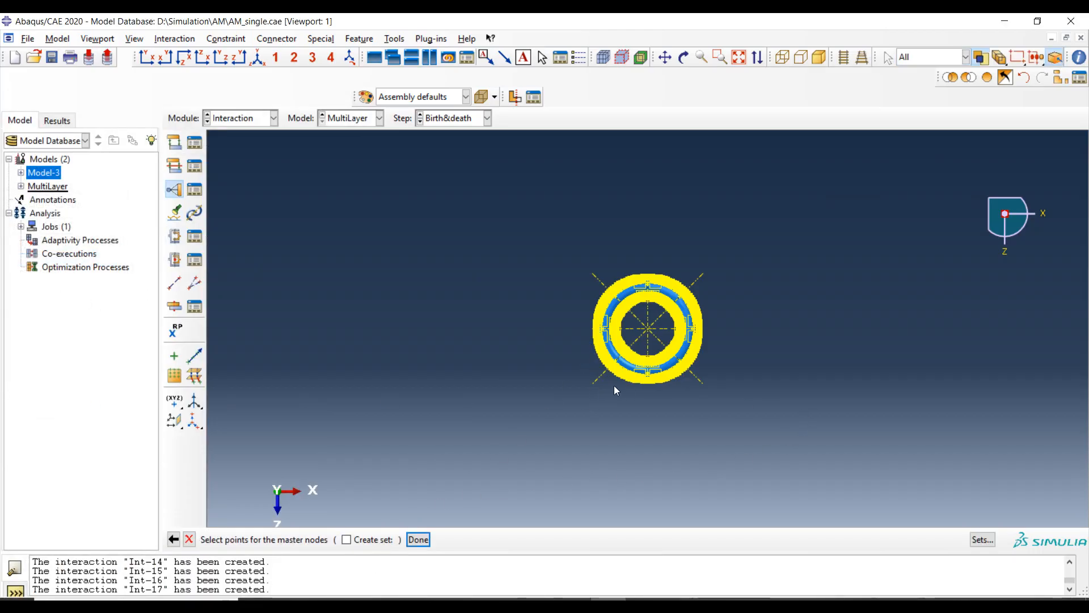
# - Select all eight ring segments of Layer-1 as the tie constraint's master nodes and accept the selection
pyautogui.scroll(5, 614, 386)
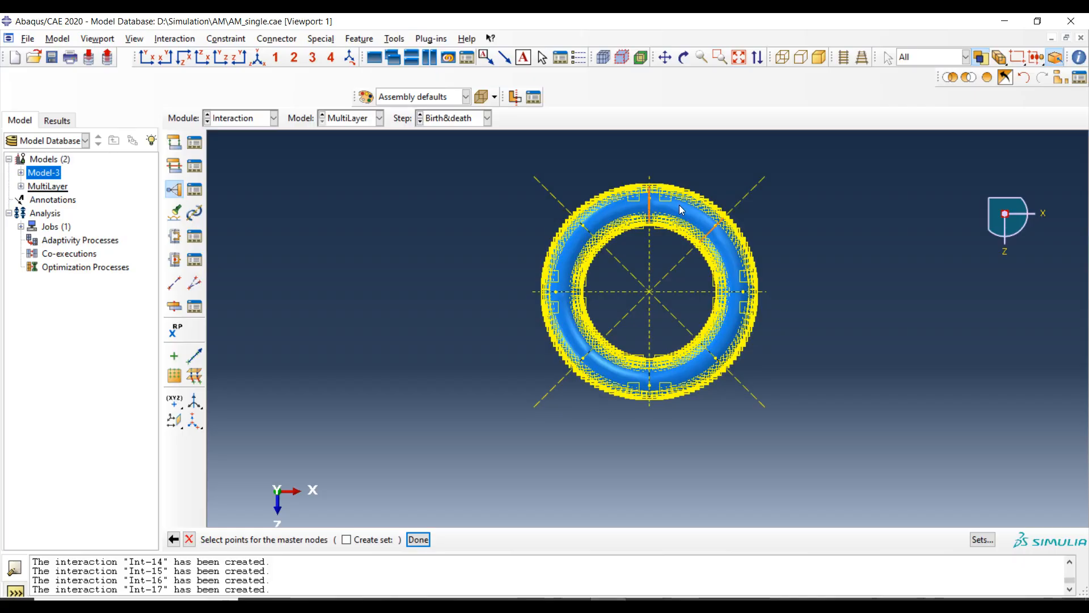
pyautogui.keyDown('shift'); pyautogui.click(722, 252); pyautogui.keyUp('shift')
pyautogui.keyDown('shift'); pyautogui.click(734, 341); pyautogui.keyUp('shift')
pyautogui.keyDown('shift'); pyautogui.click(694, 363); pyautogui.keyUp('shift')
pyautogui.keyDown('shift'); pyautogui.click(607, 376); pyautogui.keyUp('shift')
pyautogui.keyDown('shift'); pyautogui.click(576, 337); pyautogui.keyUp('shift')
pyautogui.keyDown('shift'); pyautogui.click(561, 243); pyautogui.keyUp('shift')
pyautogui.keyDown('shift'); pyautogui.click(610, 211); pyautogui.keyUp('shift')
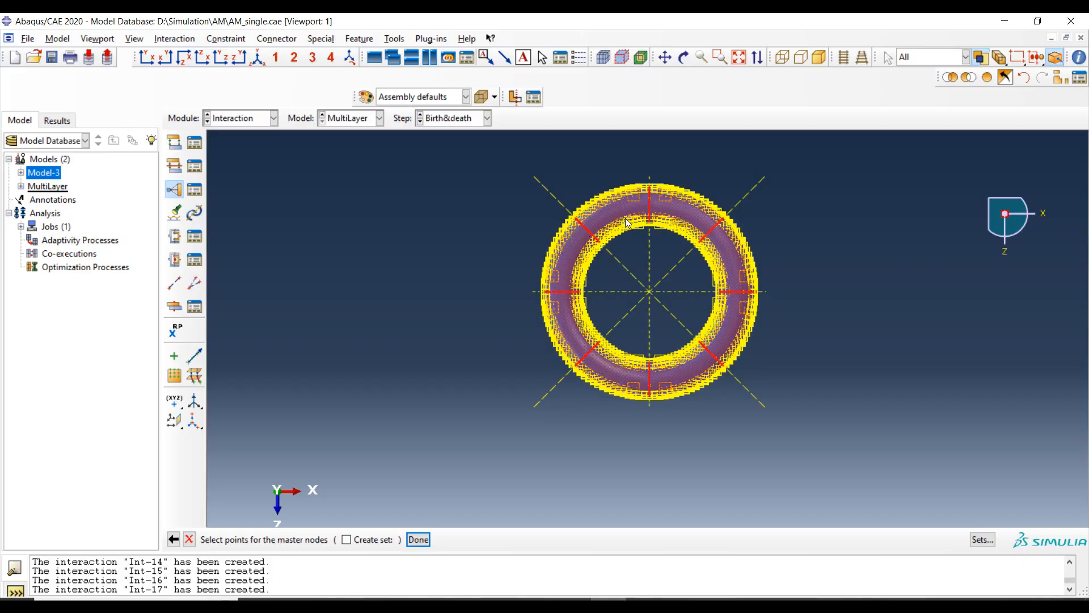
pyautogui.middleClick(866, 251)
# - Set the tie constraint's slave type to node region and display only the Layer-2 instance
pyautogui.click(374, 539)
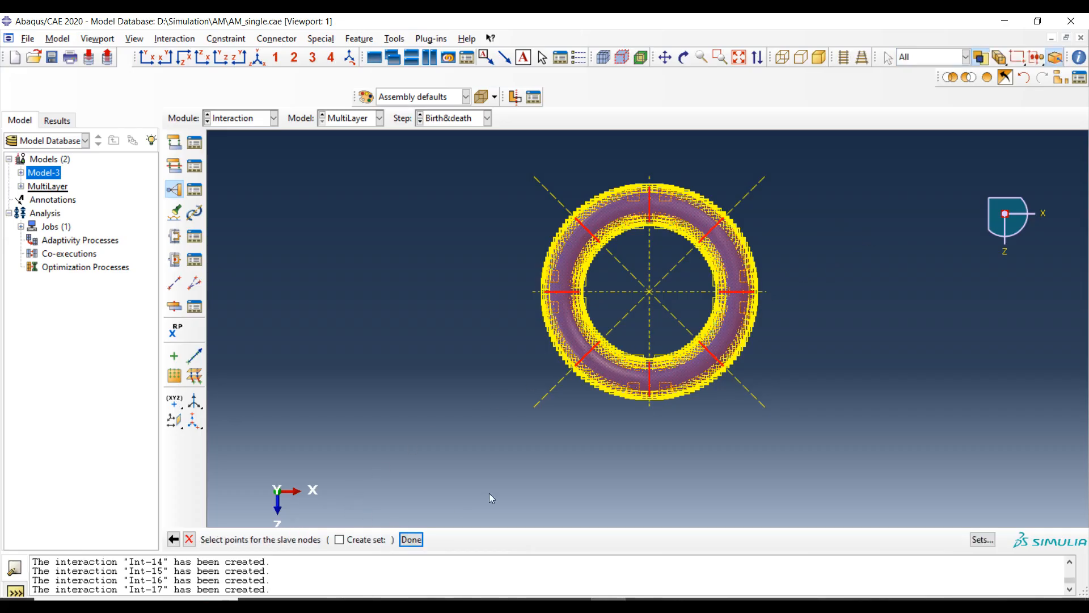
pyautogui.click(1058, 77)
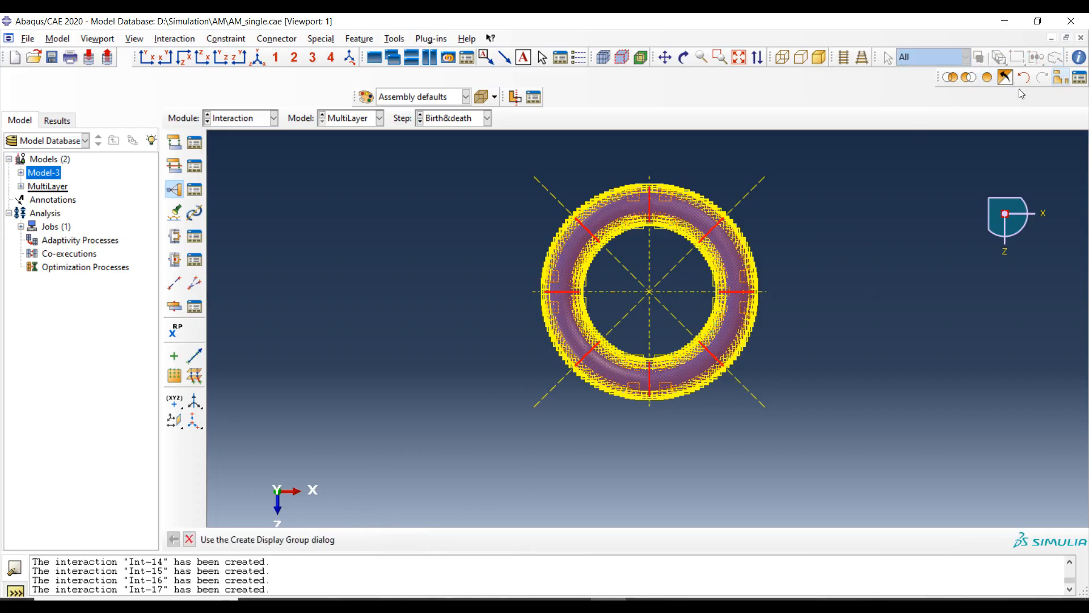
pyautogui.click(147, 182)
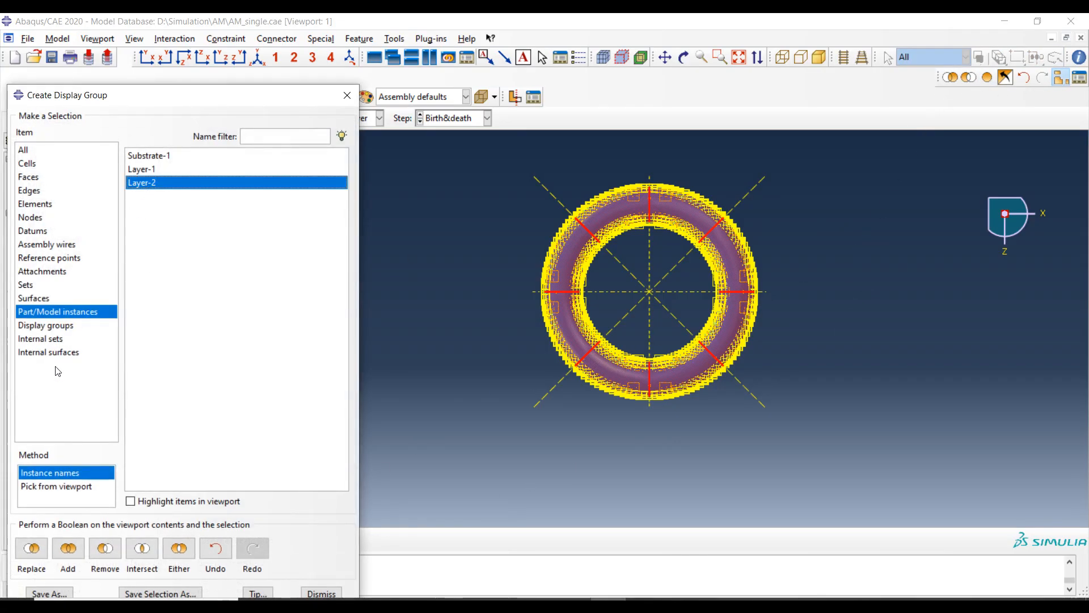
pyautogui.click(31, 548)
pyautogui.click(321, 593)
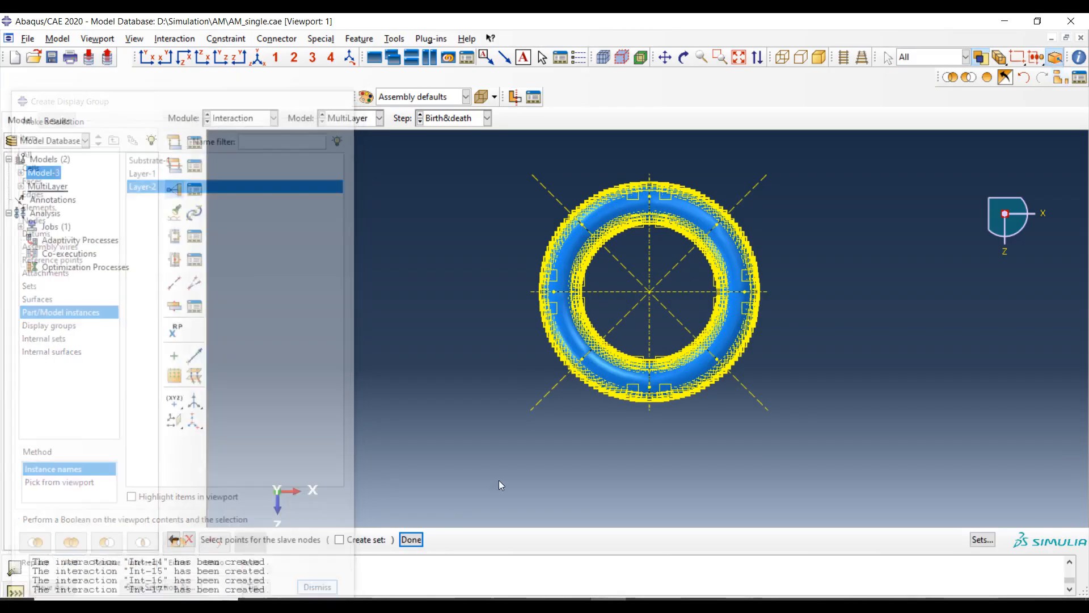
# - Select all eight ring segments of Layer-2 as the slave nodes, check them from several angles, and save the tie constraint
pyautogui.click(687, 208)
pyautogui.keyDown('shift'); pyautogui.click(728, 251); pyautogui.keyUp('shift')
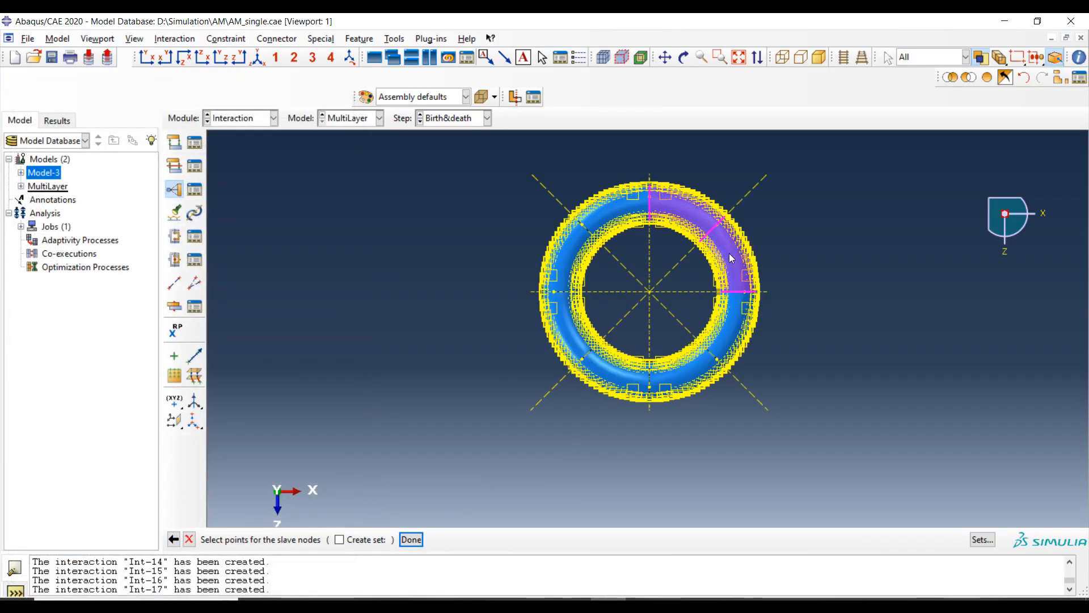
pyautogui.keyDown('shift'); pyautogui.click(726, 343); pyautogui.keyUp('shift')
pyautogui.keyDown('shift'); pyautogui.click(681, 379); pyautogui.keyUp('shift')
pyautogui.keyDown('shift'); pyautogui.click(611, 379); pyautogui.keyUp('shift')
pyautogui.keyDown('shift'); pyautogui.click(567, 340); pyautogui.keyUp('shift')
pyautogui.keyDown('shift'); pyautogui.click(559, 253); pyautogui.keyUp('shift')
pyautogui.keyDown('shift'); pyautogui.click(608, 215); pyautogui.keyUp('shift')
pyautogui.keyDown('ctrl'); pyautogui.keyDown('alt'); pyautogui.moveTo(685, 378); pyautogui.dragTo(710, 355); pyautogui.keyUp('alt'); pyautogui.keyUp('ctrl')
pyautogui.keyDown('ctrl'); pyautogui.keyDown('alt'); pyautogui.moveTo(693, 270); pyautogui.dragTo(761, 429); pyautogui.keyUp('alt'); pyautogui.keyUp('ctrl')
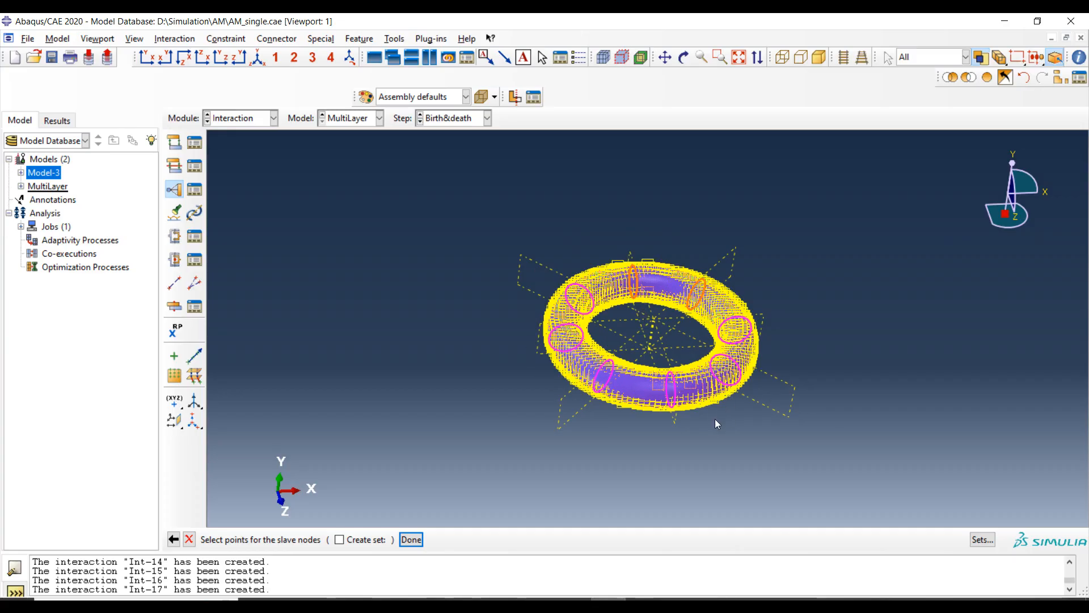
pyautogui.keyDown('ctrl'); pyautogui.keyDown('alt'); pyautogui.moveTo(715, 405); pyautogui.dragTo(670, 457); pyautogui.keyUp('alt'); pyautogui.keyUp('ctrl')
pyautogui.keyDown('ctrl'); pyautogui.keyDown('alt'); pyautogui.moveTo(644, 298); pyautogui.dragTo(539, 275); pyautogui.keyUp('alt'); pyautogui.keyUp('ctrl')
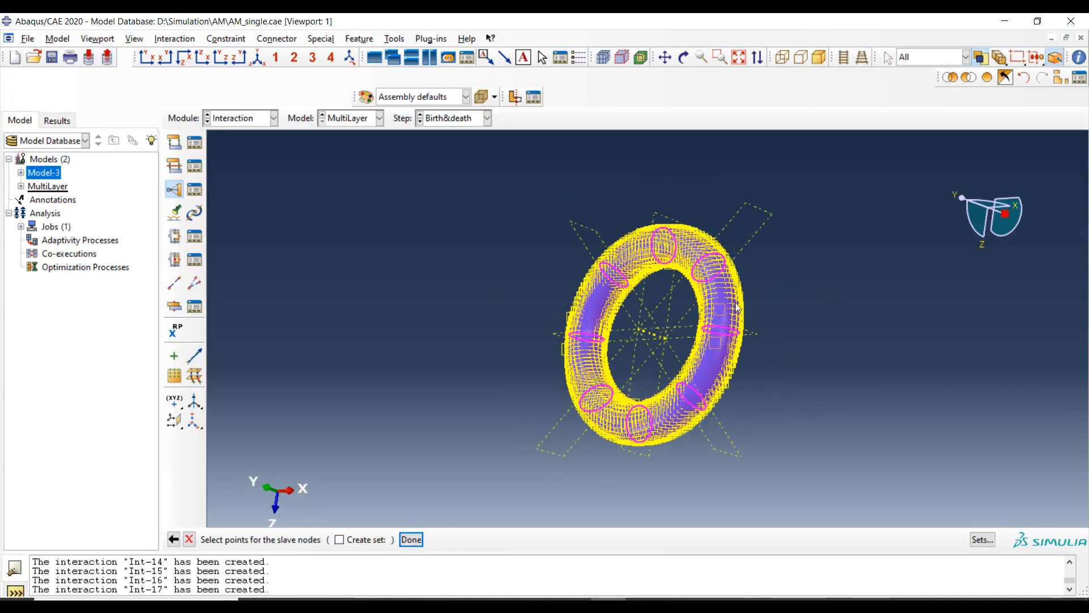
pyautogui.middleClick(507, 272)
pyautogui.click(54, 427)
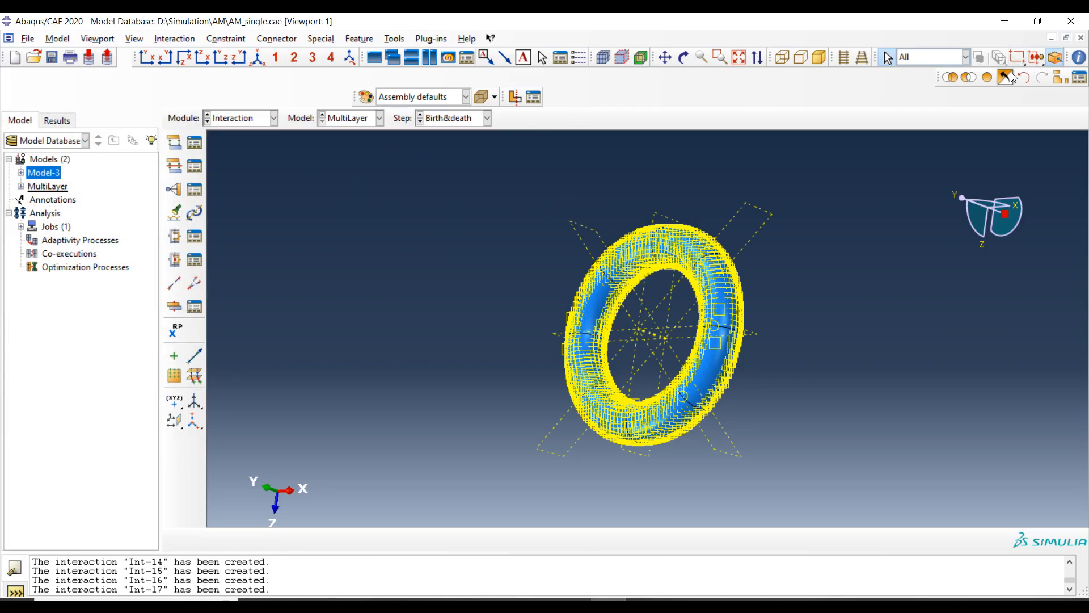
# - Display the whole assembly again, switch to the Load module and open the Load Manager with the model visible beside it
pyautogui.click(988, 77)
pyautogui.keyDown('ctrl'); pyautogui.keyDown('alt'); pyautogui.moveTo(444, 291); pyautogui.dragTo(436, 448, button='right'); pyautogui.keyUp('alt'); pyautogui.keyUp('ctrl')
pyautogui.keyDown('ctrl'); pyautogui.keyDown('alt'); pyautogui.moveTo(626, 245); pyautogui.dragTo(767, 219); pyautogui.keyUp('alt'); pyautogui.keyUp('ctrl')
pyautogui.keyDown('ctrl'); pyautogui.keyDown('alt'); pyautogui.moveTo(691, 315); pyautogui.dragTo(559, 246); pyautogui.keyUp('alt'); pyautogui.keyUp('ctrl')
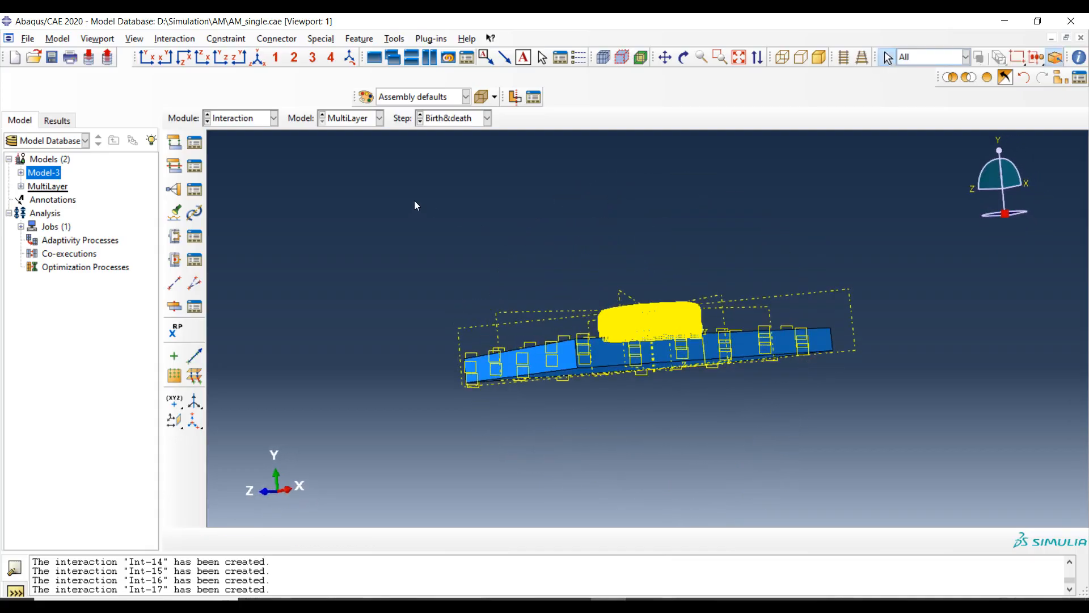
pyautogui.click(244, 119)
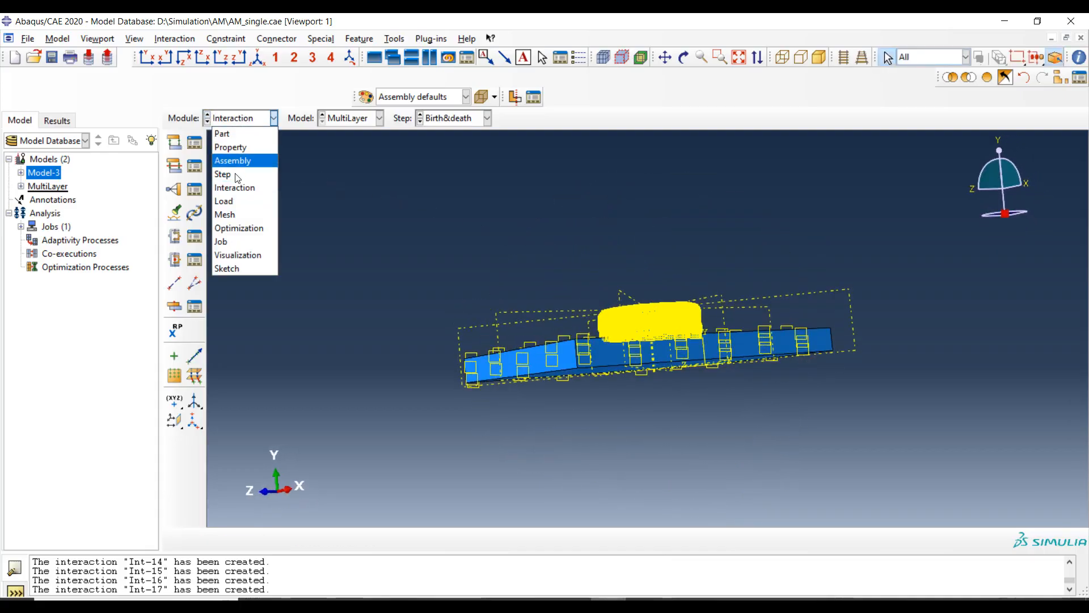
pyautogui.click(244, 202)
pyautogui.moveTo(700, 262)
pyautogui.keyDown('ctrl'); pyautogui.keyDown('alt'); pyautogui.mouseDown()
pyautogui.moveTo(693, 236)
pyautogui.moveTo(692, 273)
pyautogui.mouseUp(); pyautogui.keyUp('alt'); pyautogui.keyUp('ctrl')
pyautogui.click(196, 143)
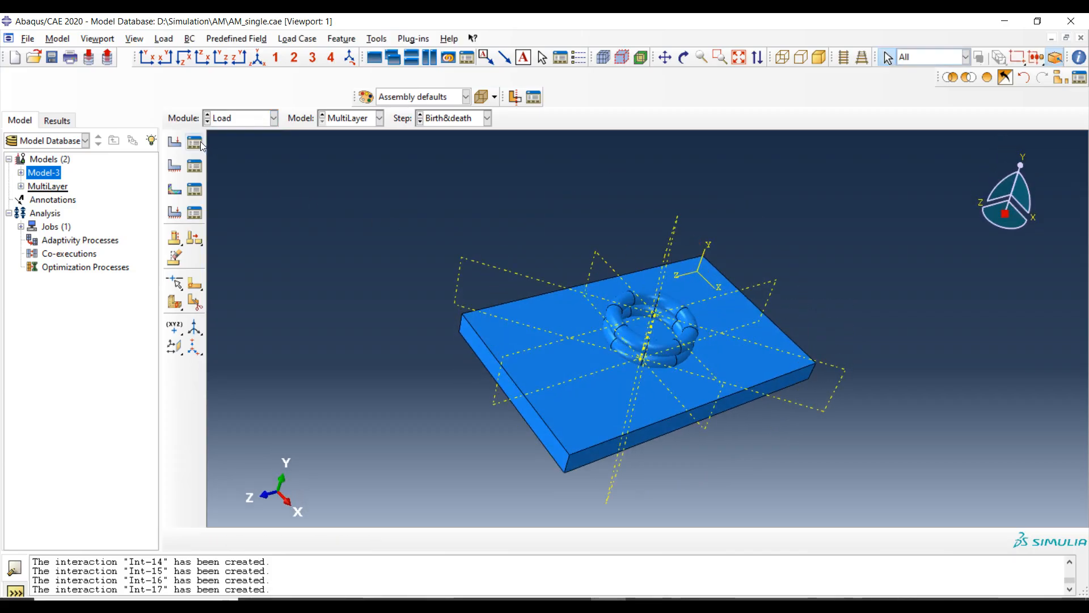
pyautogui.keyDown('ctrl'); pyautogui.keyDown('alt'); pyautogui.moveTo(825, 336); pyautogui.dragTo(894, 321, button='middle'); pyautogui.keyUp('alt'); pyautogui.keyUp('ctrl')
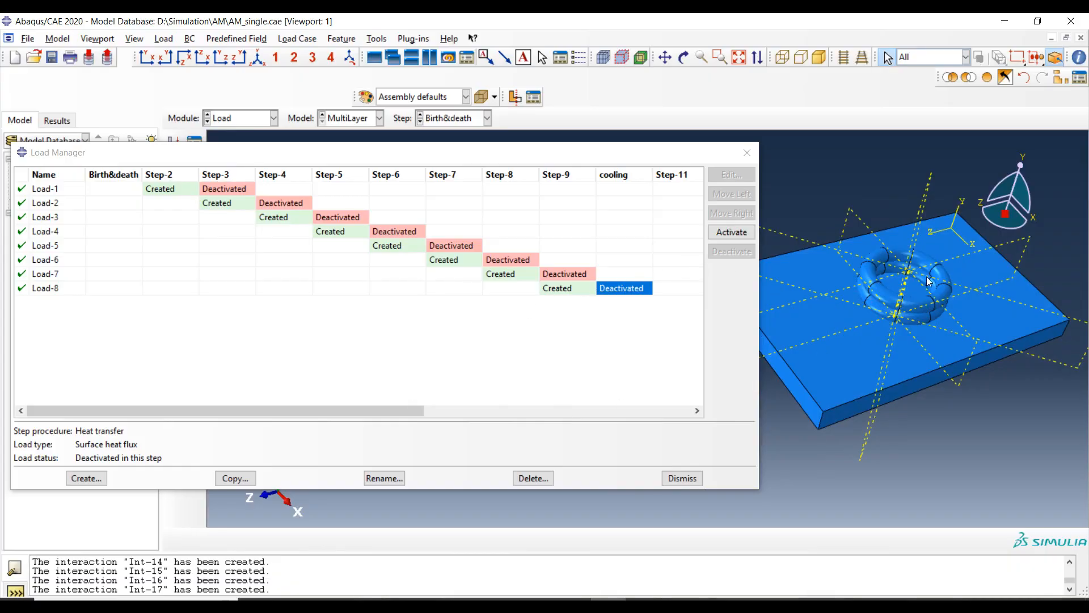
# - Review the surface heat flux definitions of Load-1 and Load-8 and the ring segments they act on in the X-Z view
pyautogui.click(183, 58)
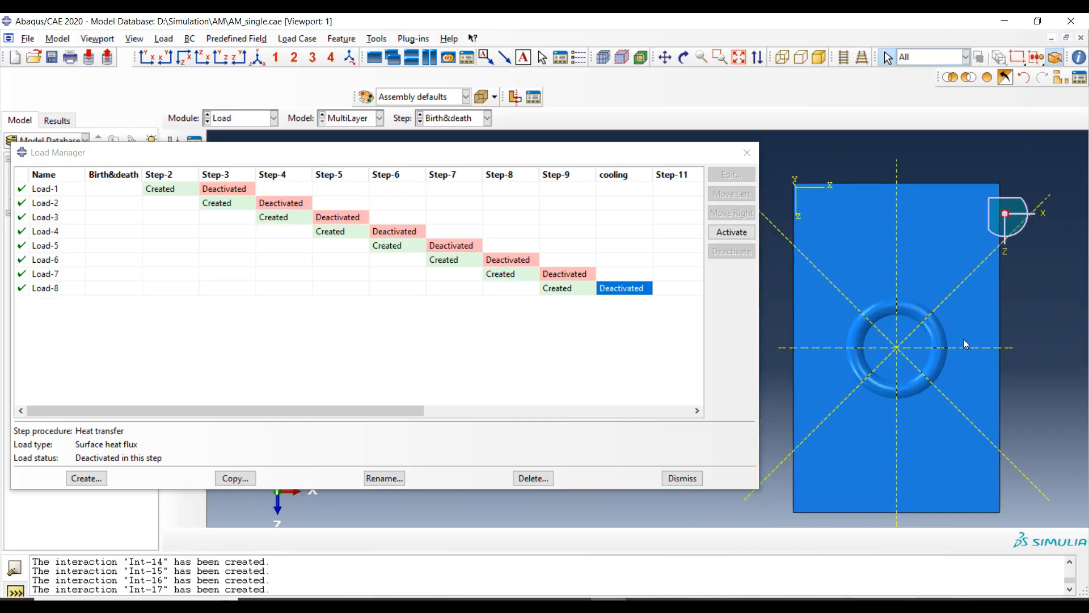
pyautogui.keyDown('ctrl'); pyautogui.keyDown('alt'); pyautogui.moveTo(908, 308); pyautogui.dragTo(914, 281, button='middle'); pyautogui.keyUp('alt'); pyautogui.keyUp('ctrl')
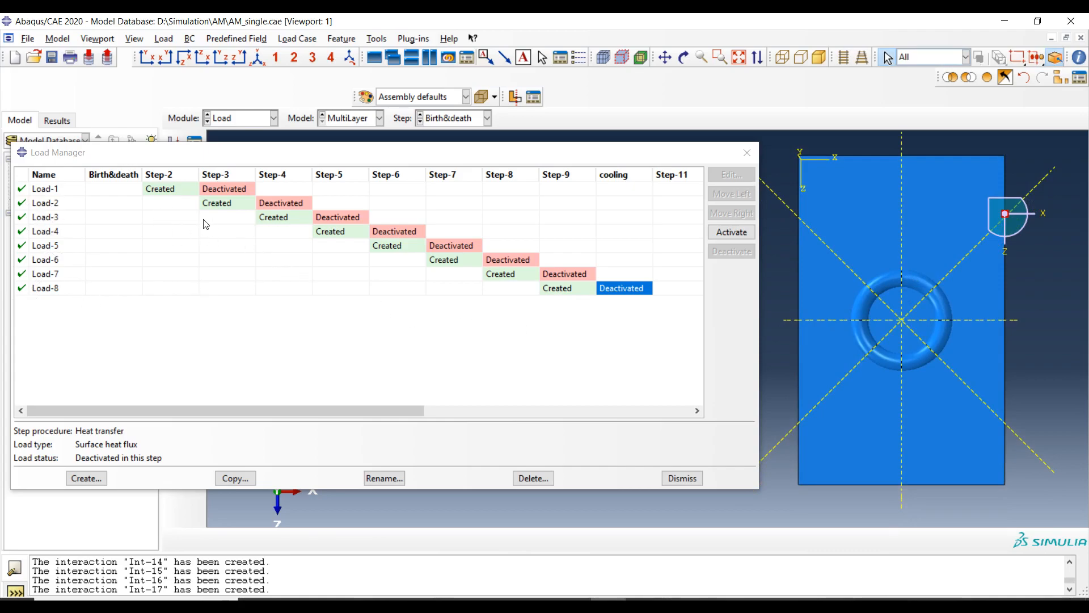
pyautogui.doubleClick(177, 190)
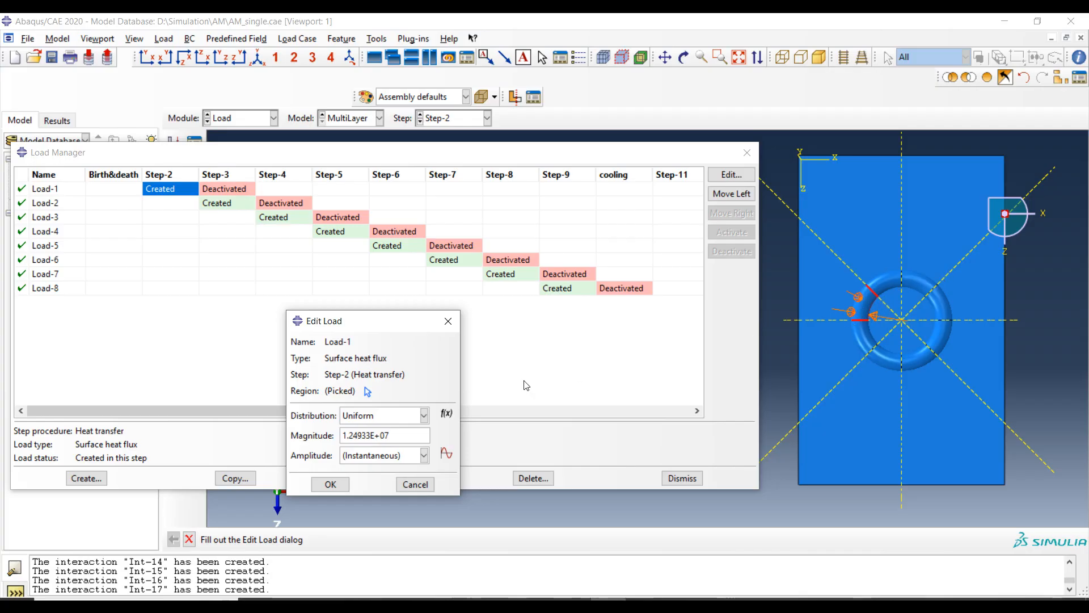
pyautogui.click(328, 487)
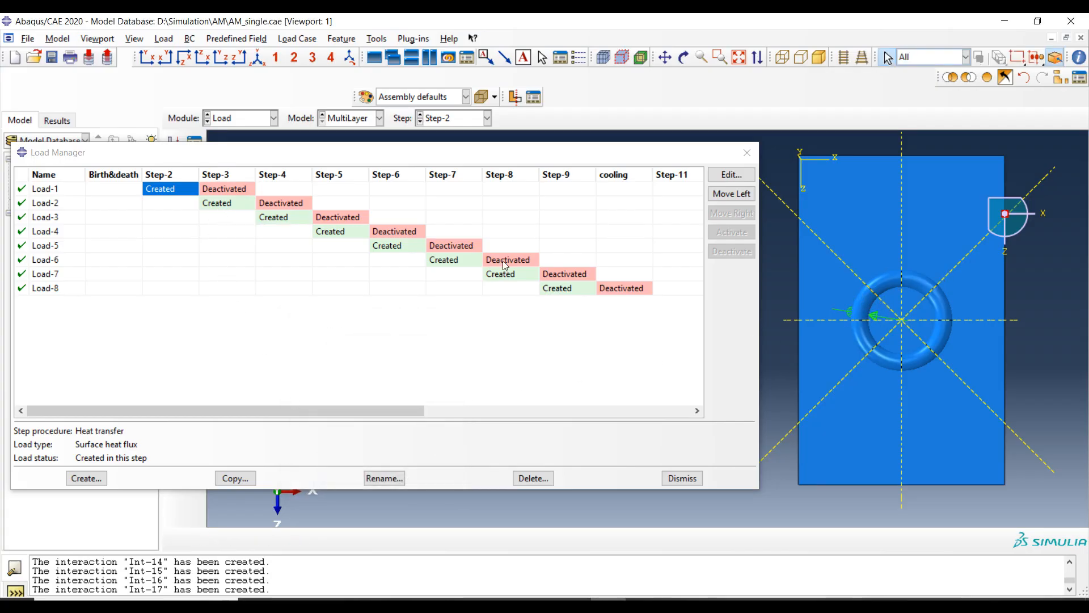
pyautogui.doubleClick(573, 289)
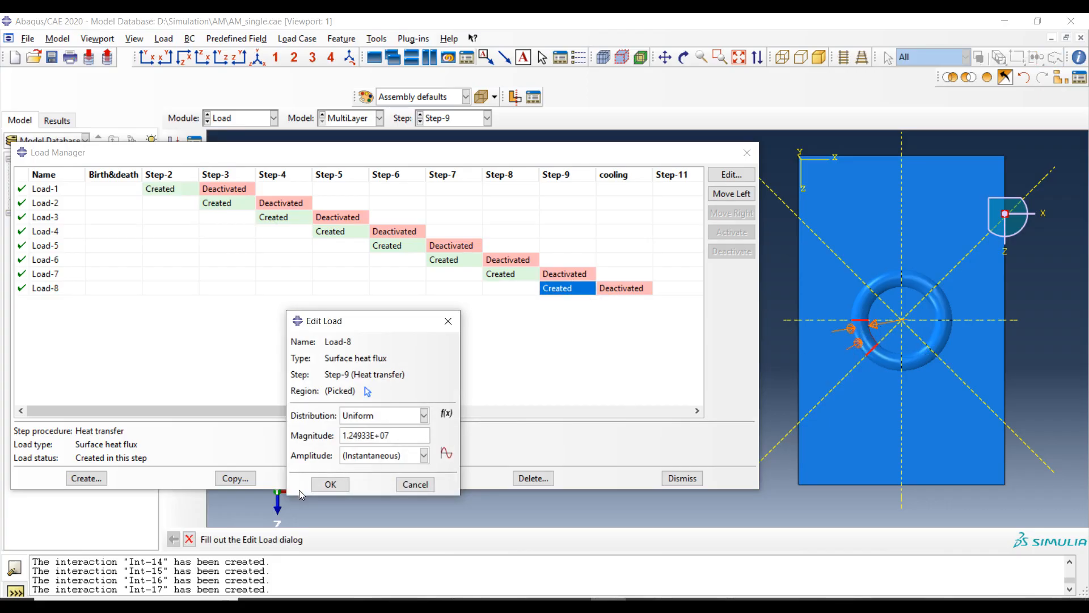
pyautogui.click(329, 485)
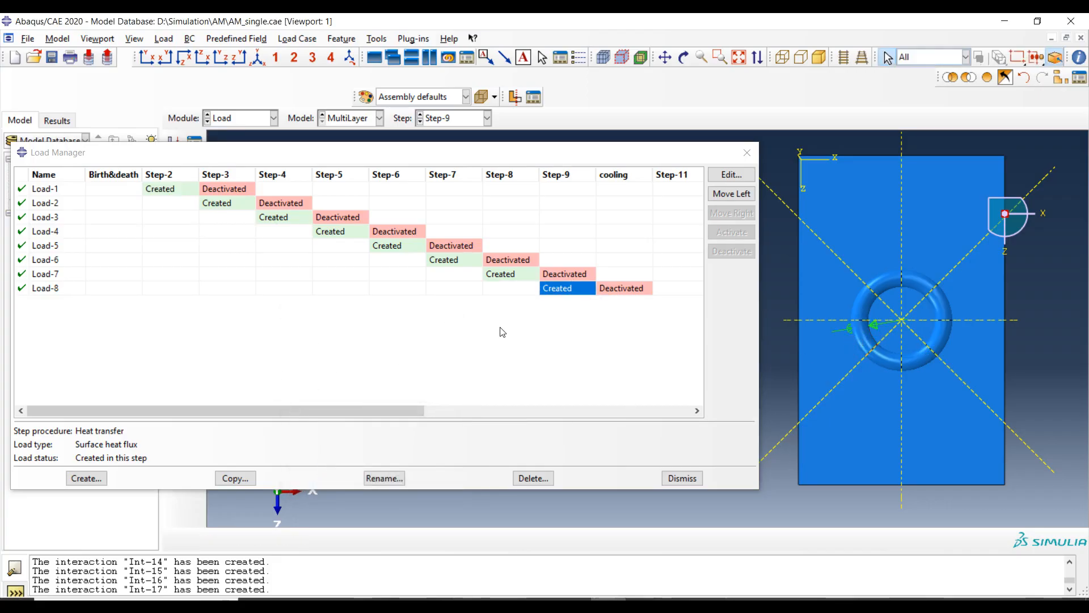
pyautogui.doubleClick(181, 189)
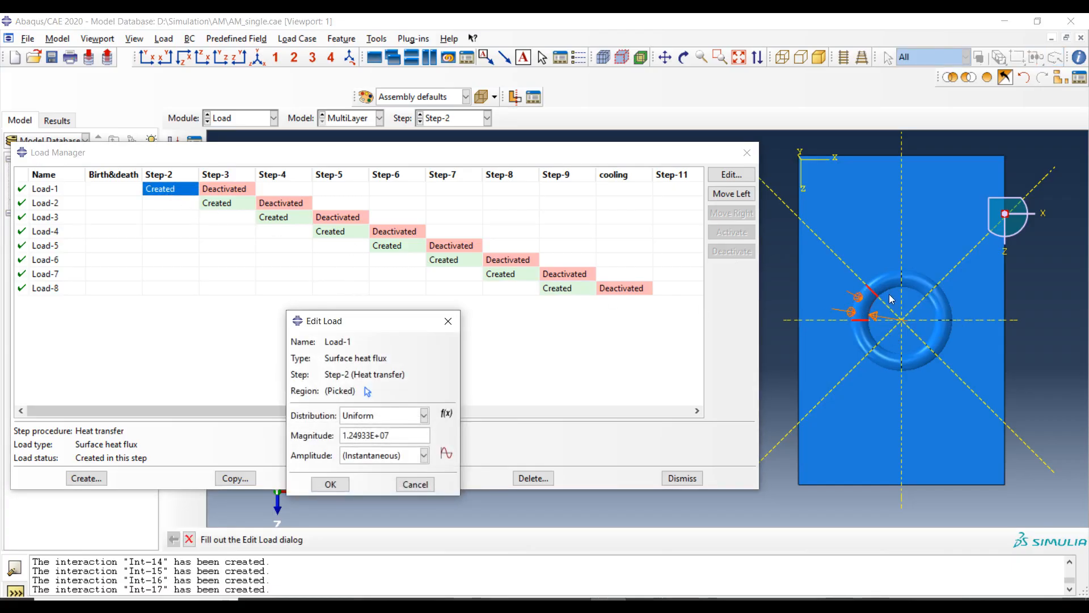
pyautogui.click(329, 484)
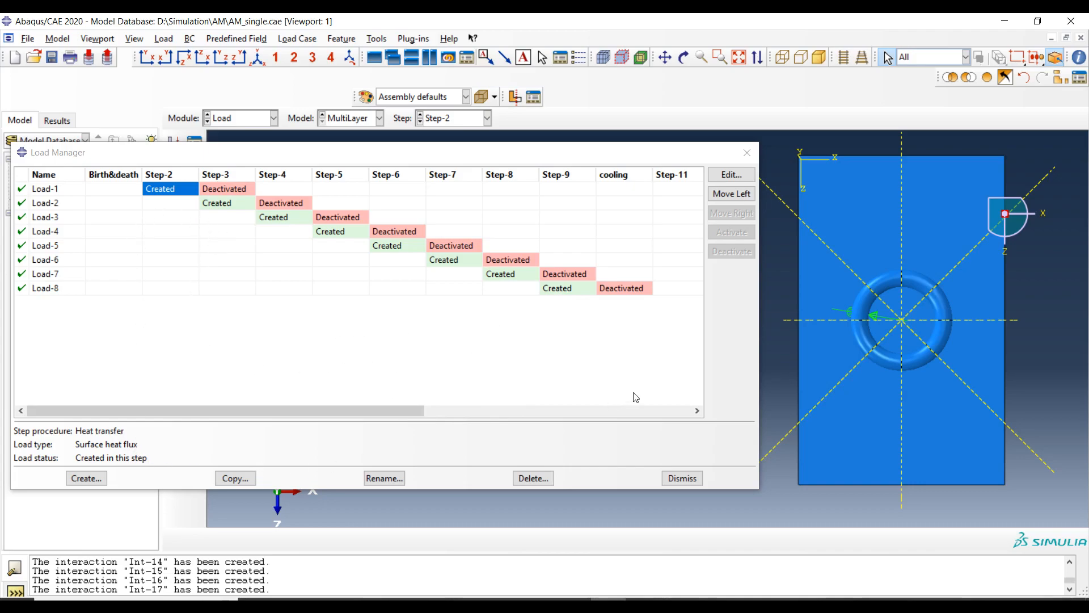
# - Create the surface heat flux Load-9 in Step-11 on the upper-layer ring segment above Load-1's, with magnitude 1.24933e7
pyautogui.click(86, 478)
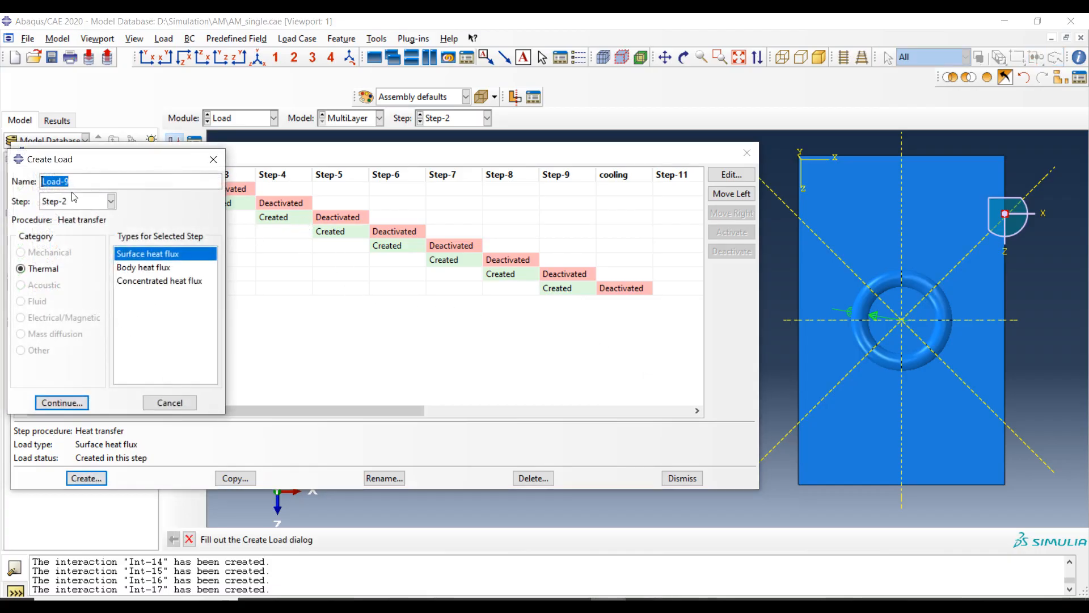
pyautogui.click(71, 203)
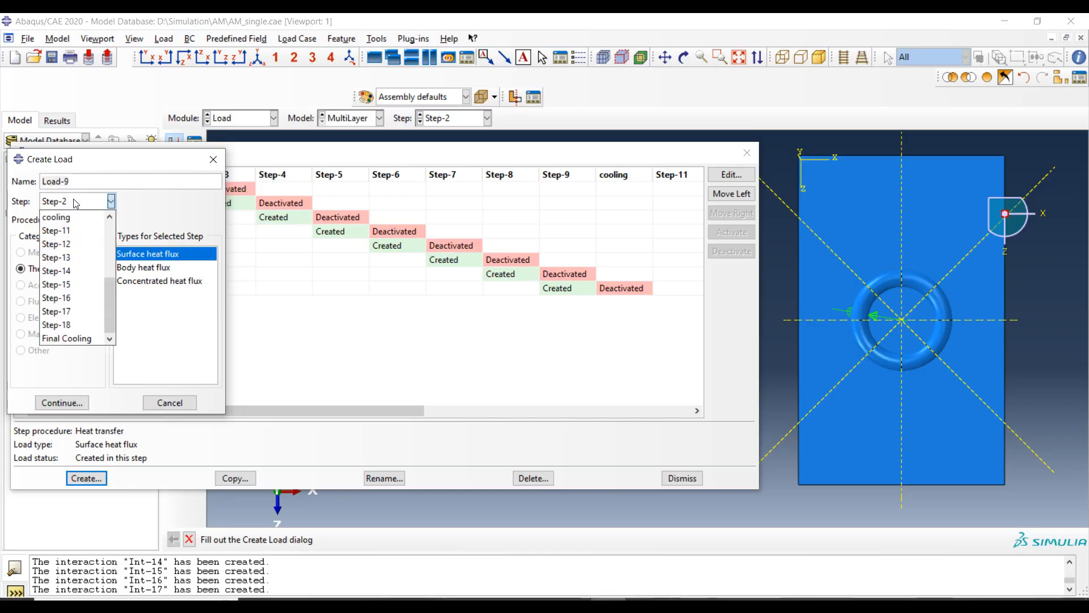
pyautogui.click(75, 231)
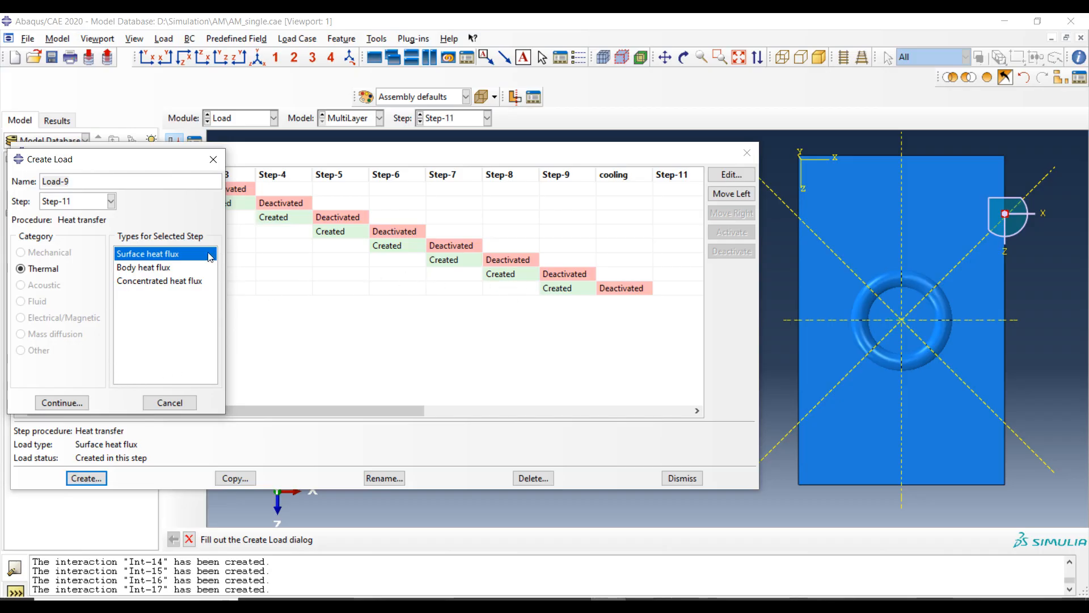
pyautogui.click(63, 403)
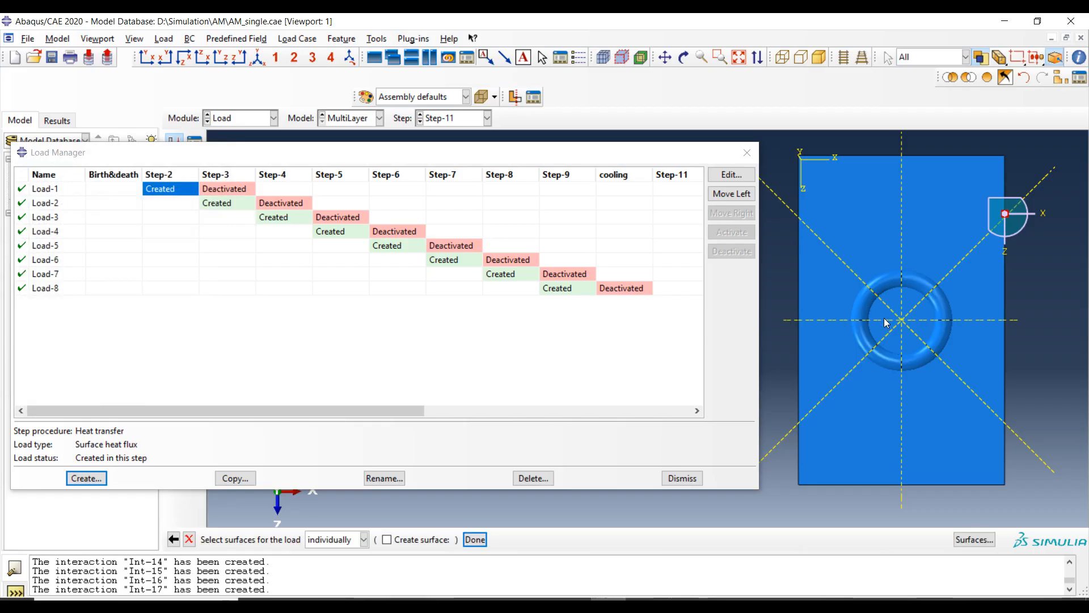
pyautogui.click(862, 314)
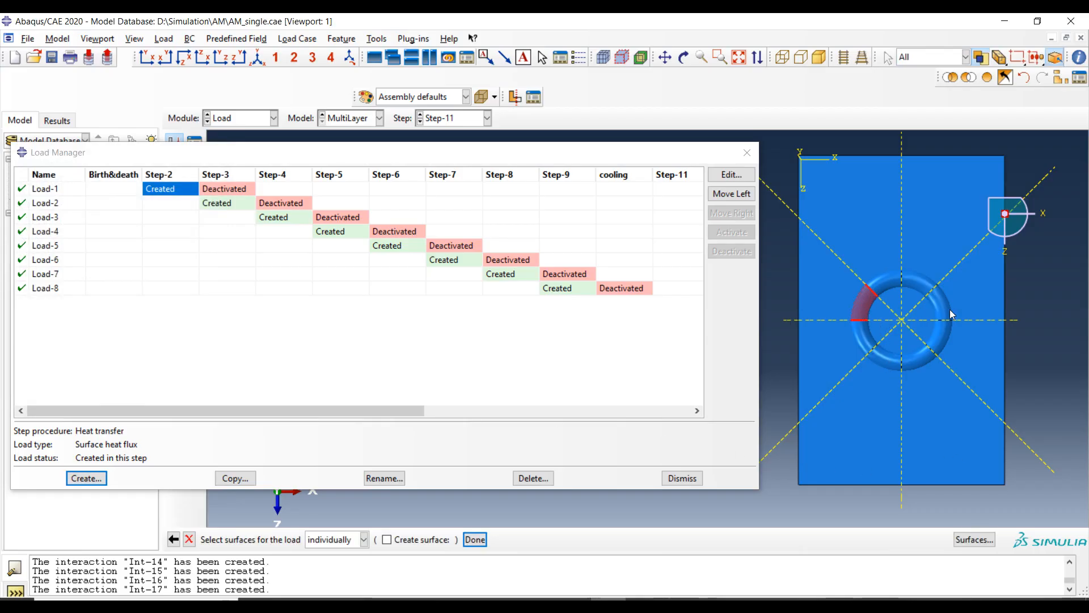
pyautogui.middleClick(1065, 295)
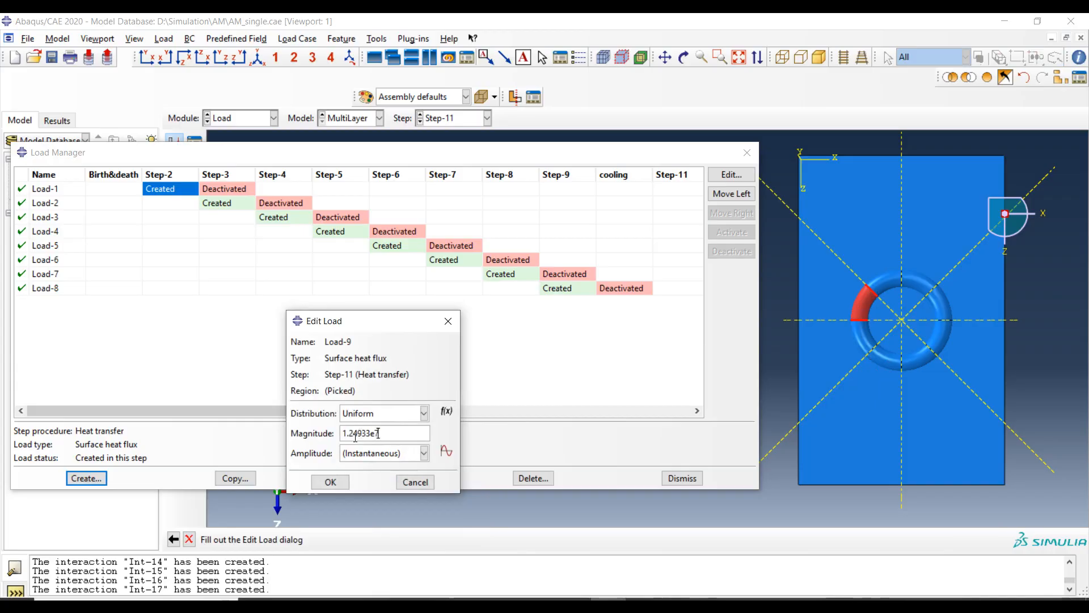
pyautogui.click(330, 481)
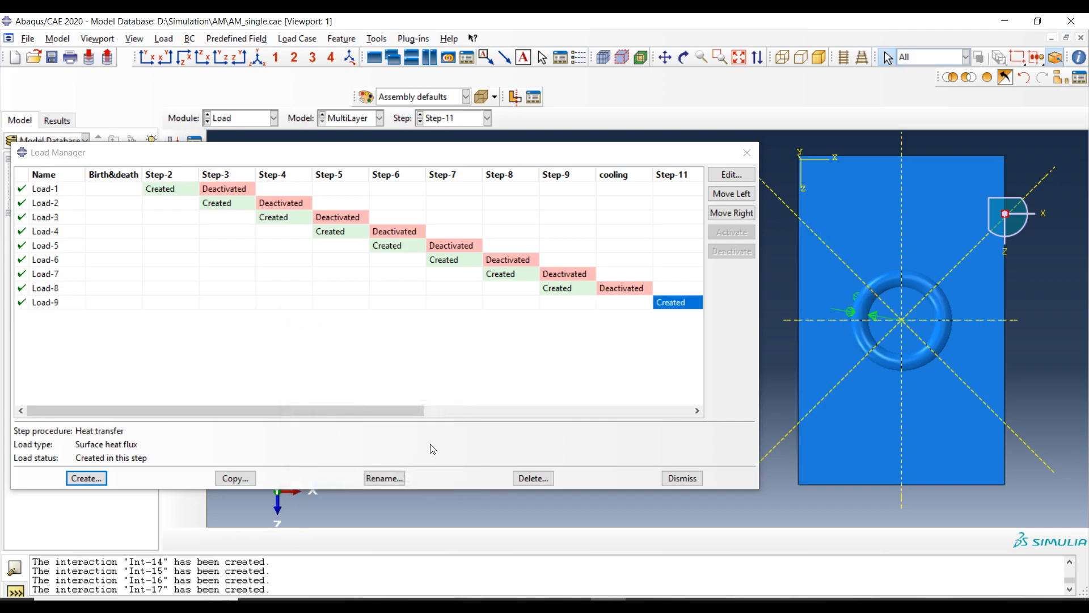
# - Deactivate Load-9 from Step-12 onward
pyautogui.click(91, 480)
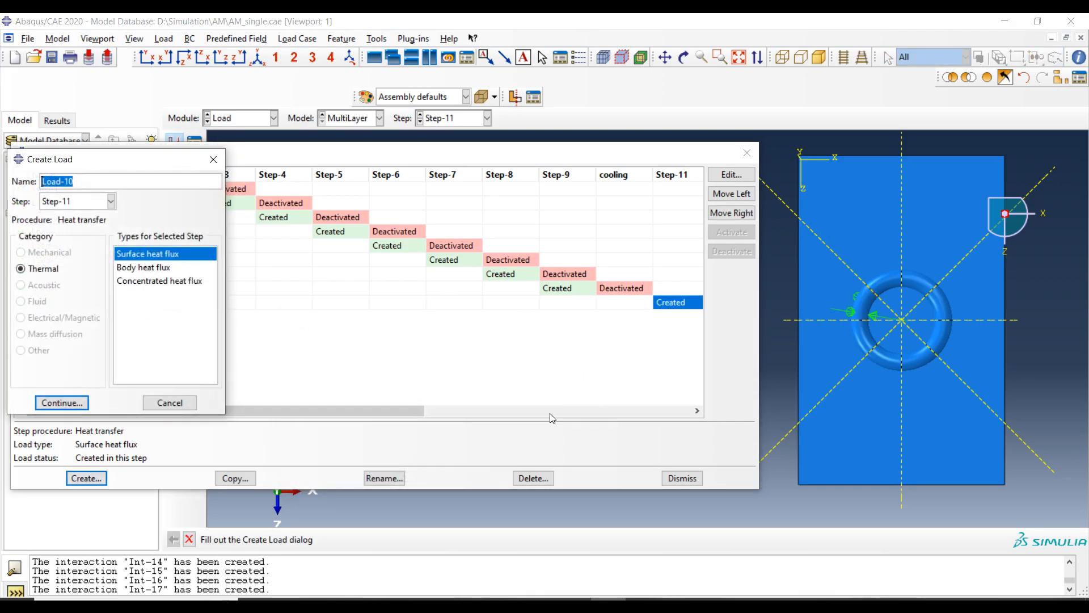
pyautogui.moveTo(404, 413); pyautogui.dragTo(572, 413)
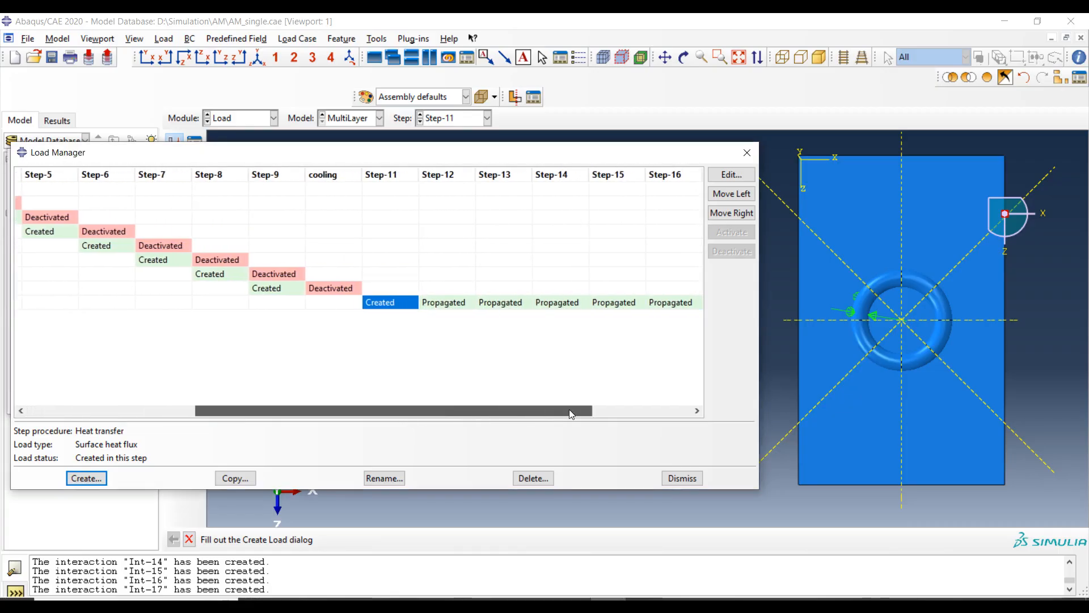
pyautogui.click(443, 306)
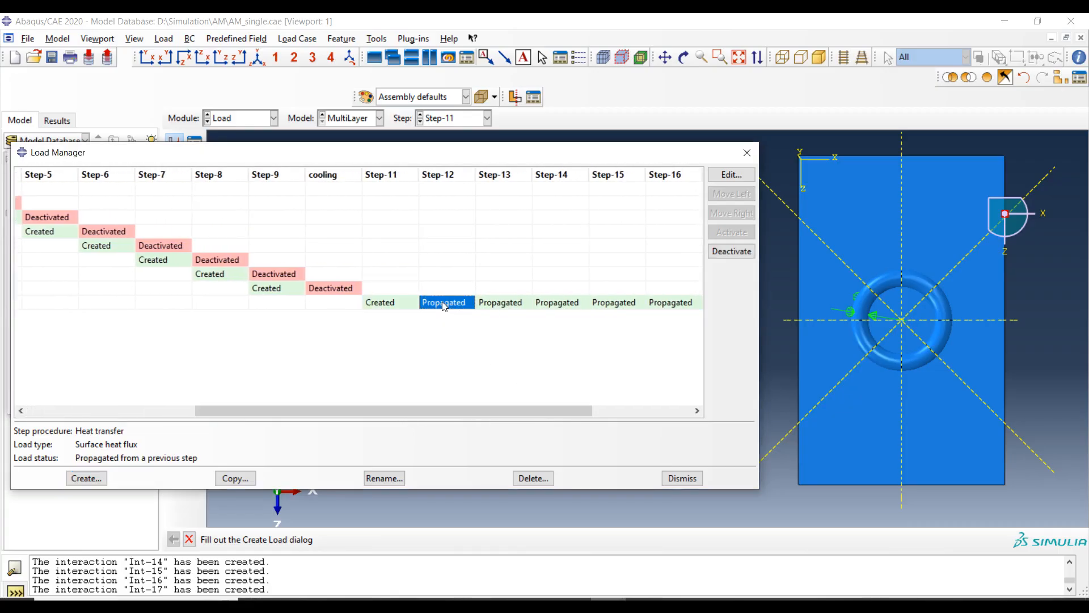
pyautogui.click(724, 253)
# - Create the surface heat flux Load-10 in Step-12 on the ring segment next clockwise from Load-9's, with magnitude 1.24933e7
pyautogui.moveTo(486, 406); pyautogui.dragTo(239, 401)
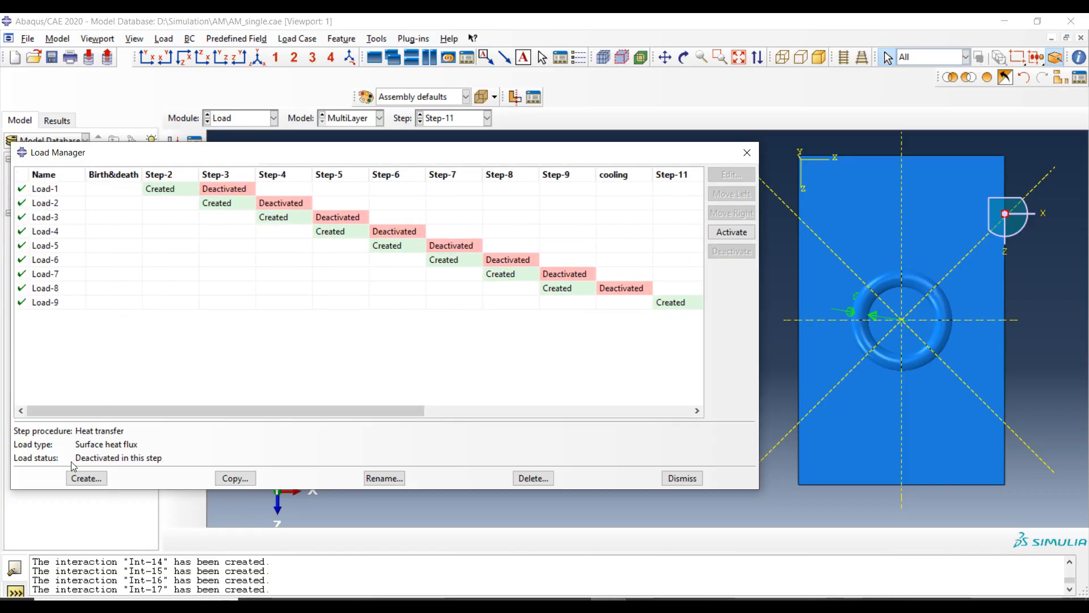
pyautogui.click(68, 481)
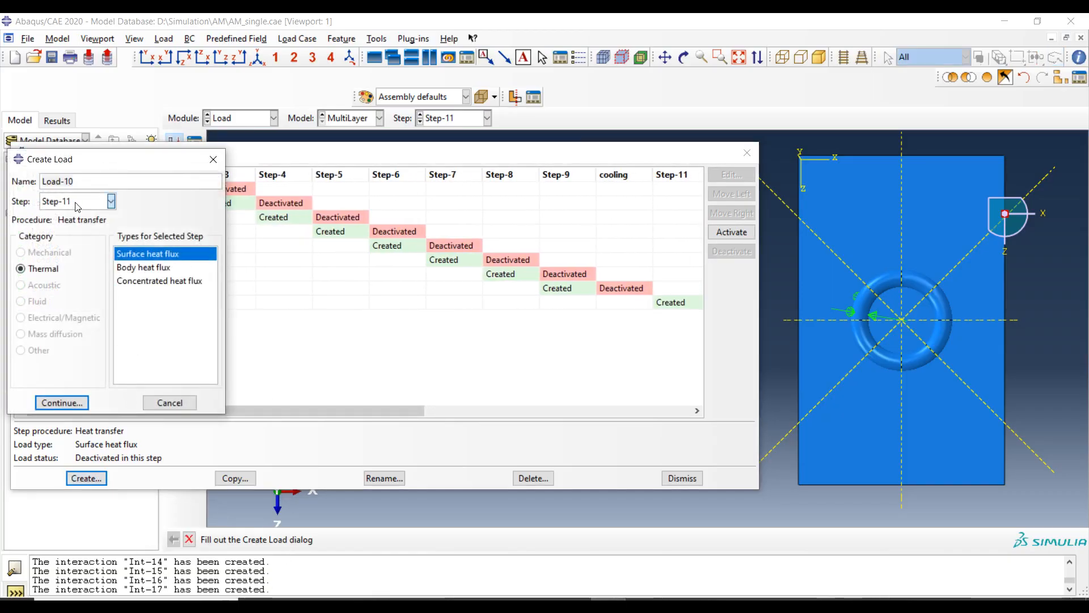
pyautogui.click(77, 203)
pyautogui.click(77, 244)
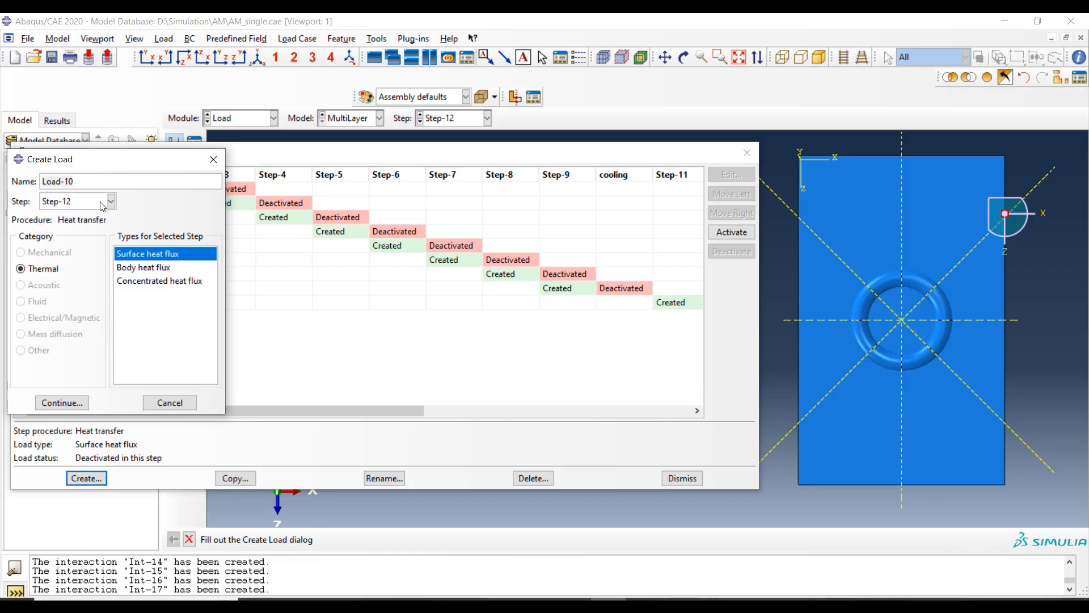
pyautogui.click(79, 183)
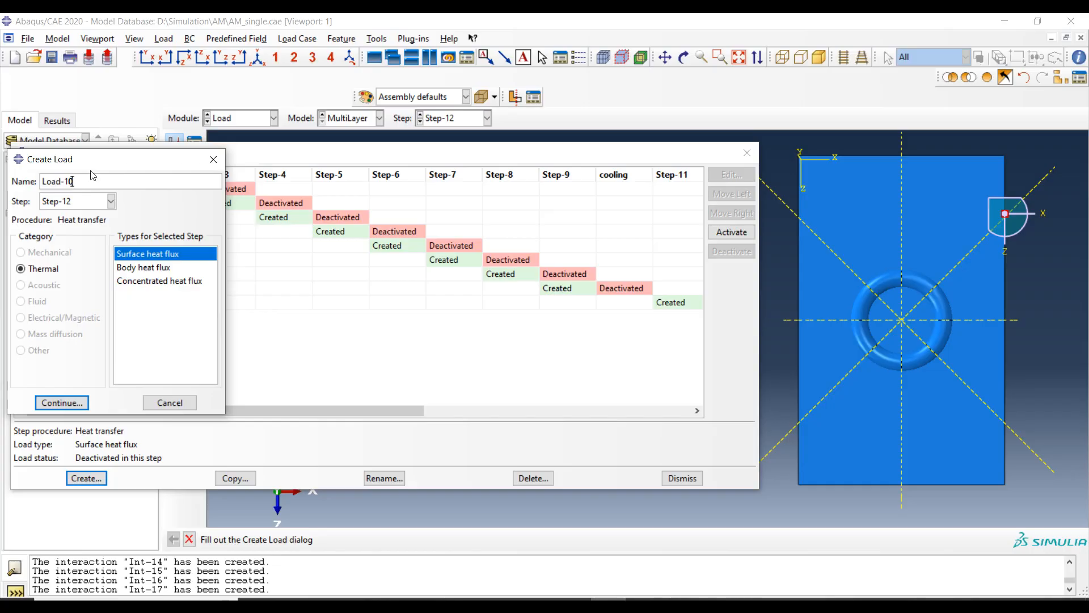
pyautogui.click(84, 202)
pyautogui.click(77, 246)
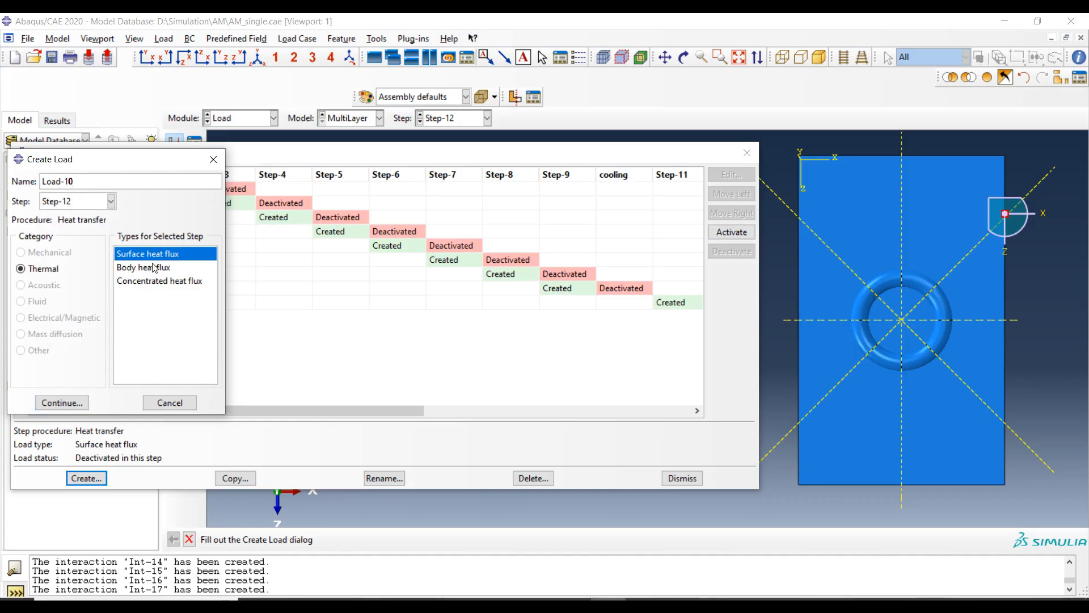
pyautogui.click(61, 402)
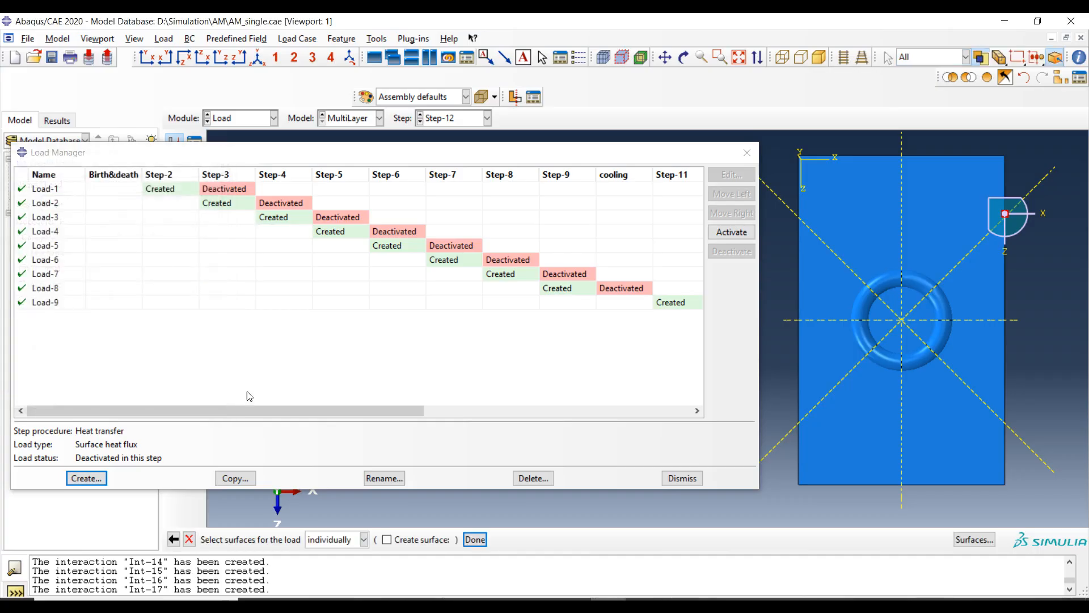
pyautogui.click(876, 281)
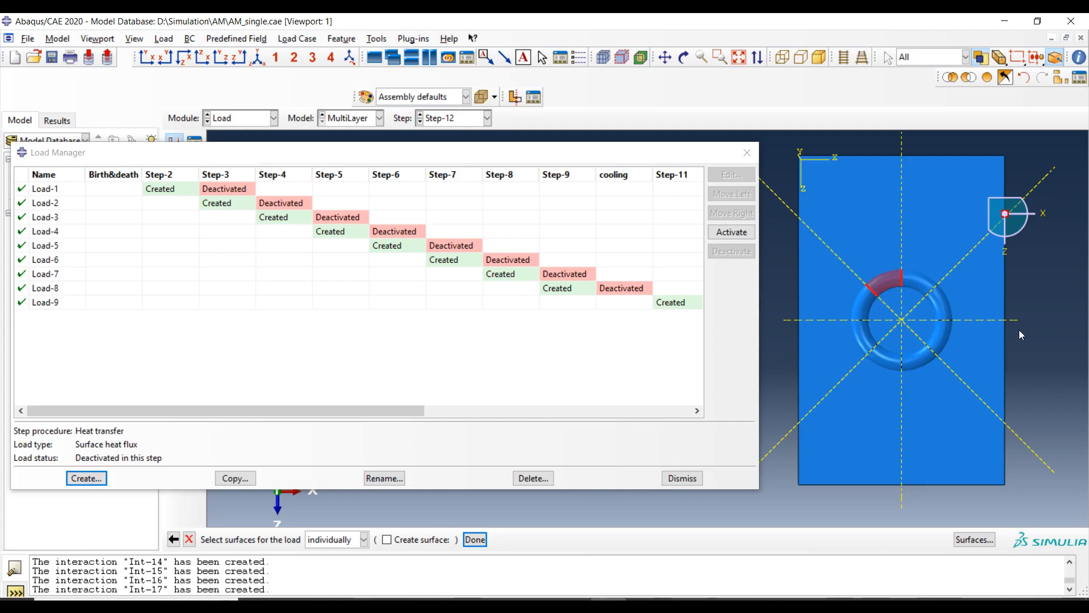
pyautogui.middleClick(1052, 309)
pyautogui.write('1.24933')
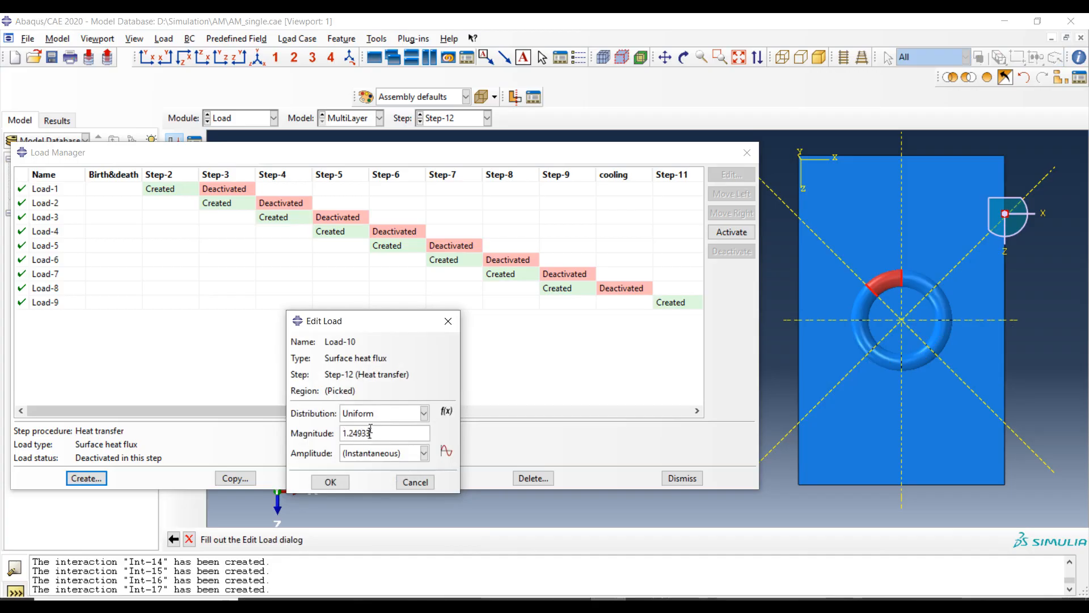
pyautogui.write('e7')
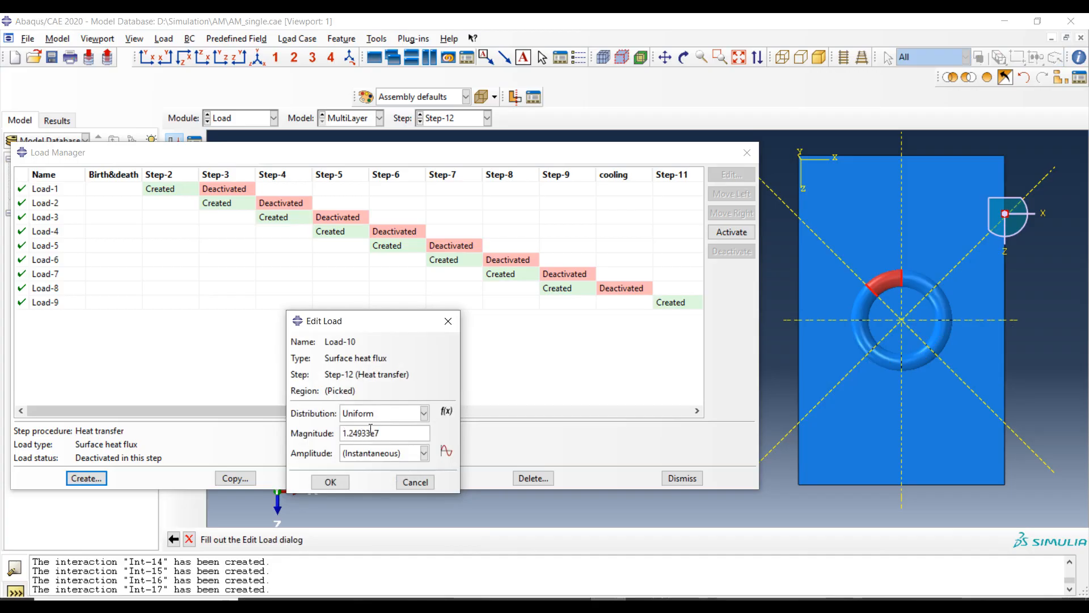
pyautogui.click(330, 482)
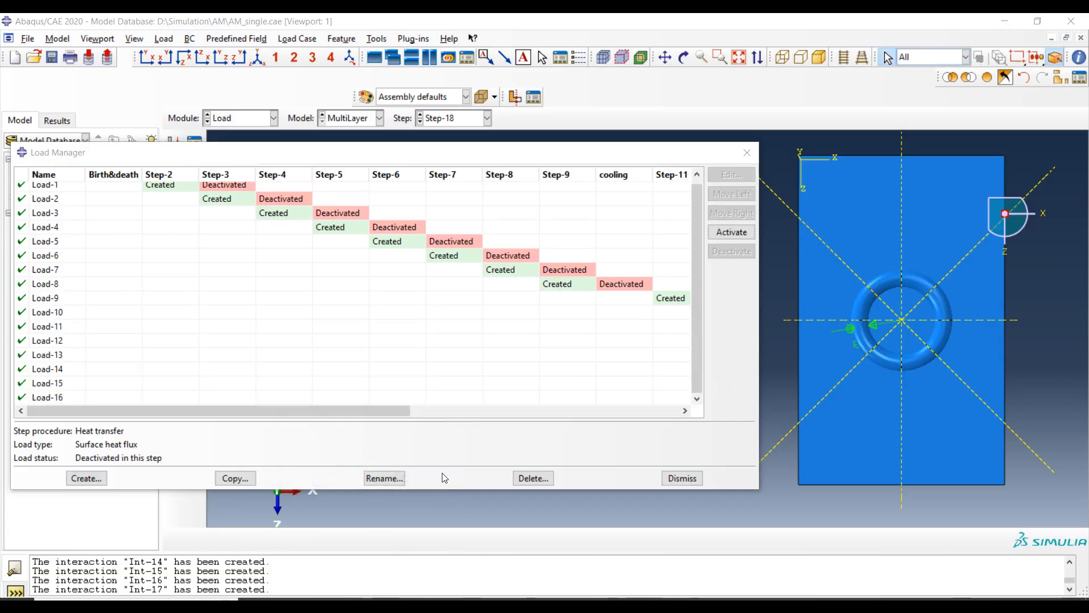
# - Enlarge the Load Manager to examine the load schedule from Step-11 to Final Cooling, keeping the ring visible beside it
pyautogui.moveTo(342, 409); pyautogui.dragTo(213, 396)
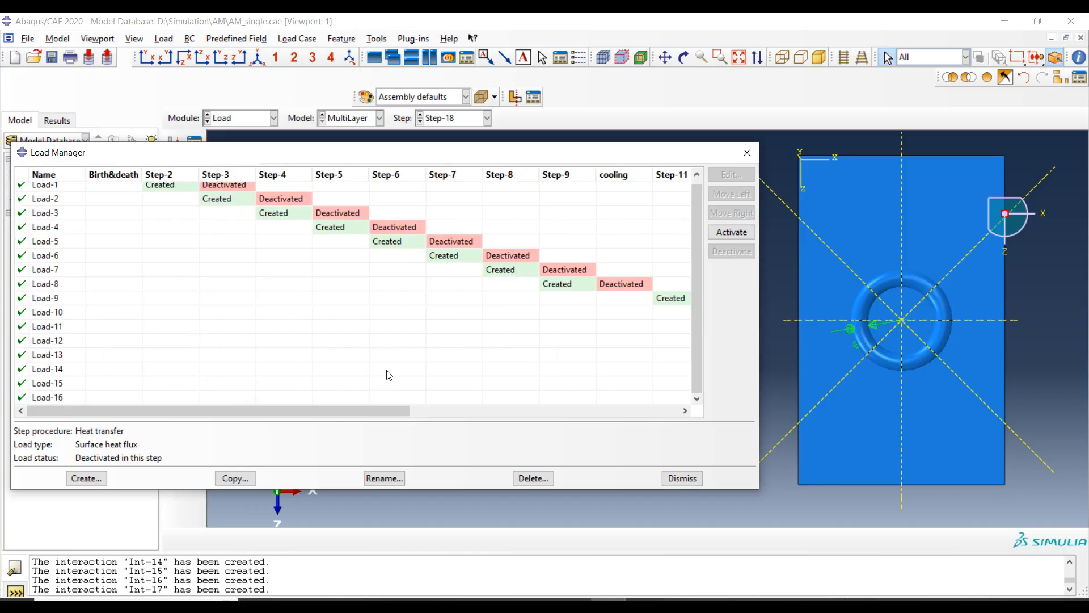
pyautogui.moveTo(380, 413); pyautogui.dragTo(337, 422)
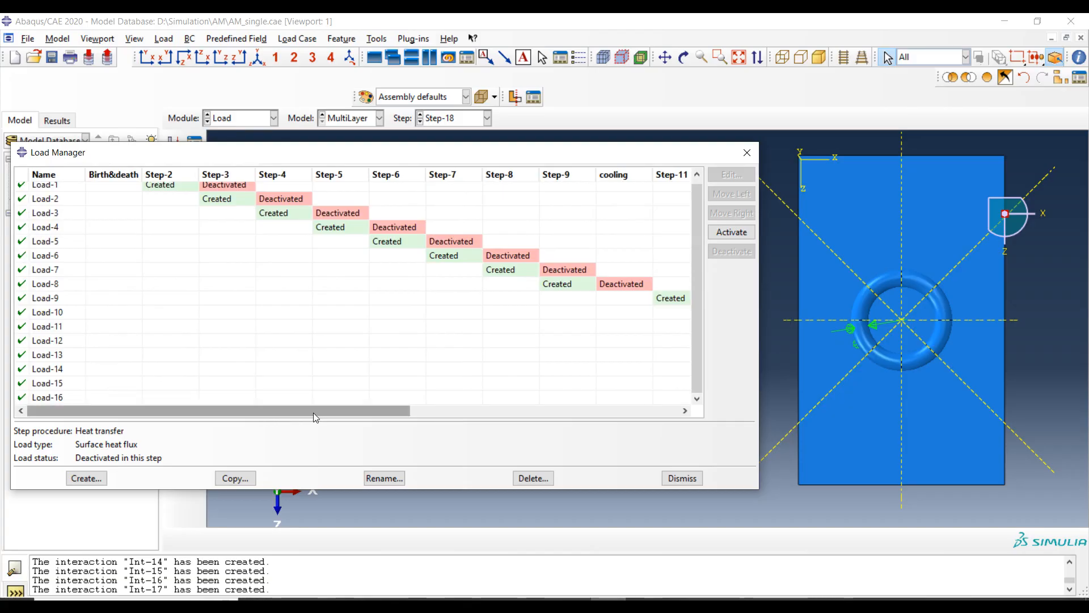
pyautogui.moveTo(325, 410); pyautogui.dragTo(638, 416)
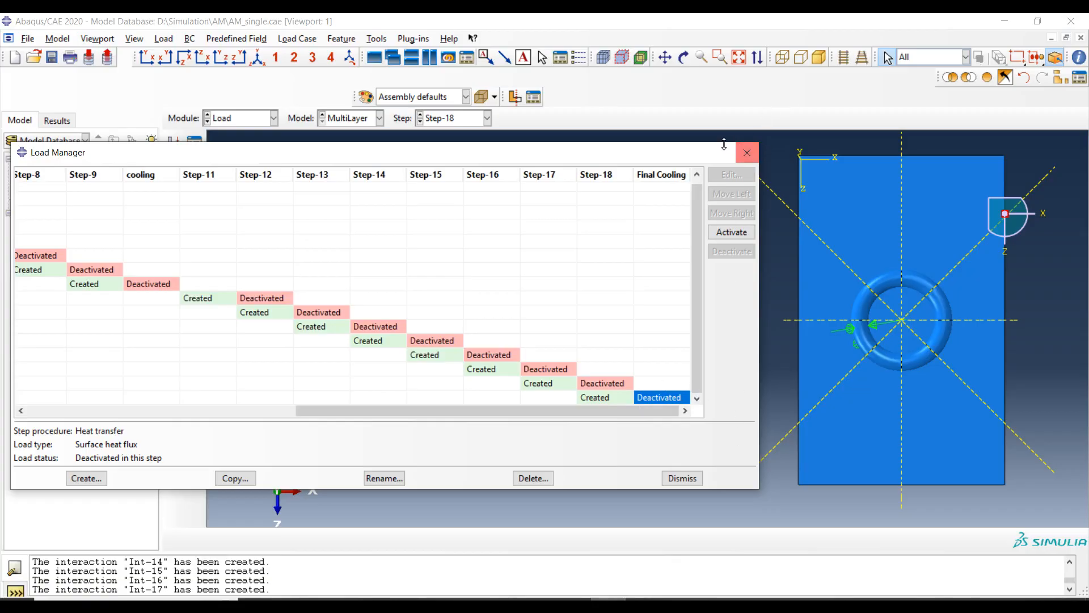
pyautogui.moveTo(759, 146); pyautogui.dragTo(759, 55)
pyautogui.moveTo(761, 343); pyautogui.dragTo(871, 334)
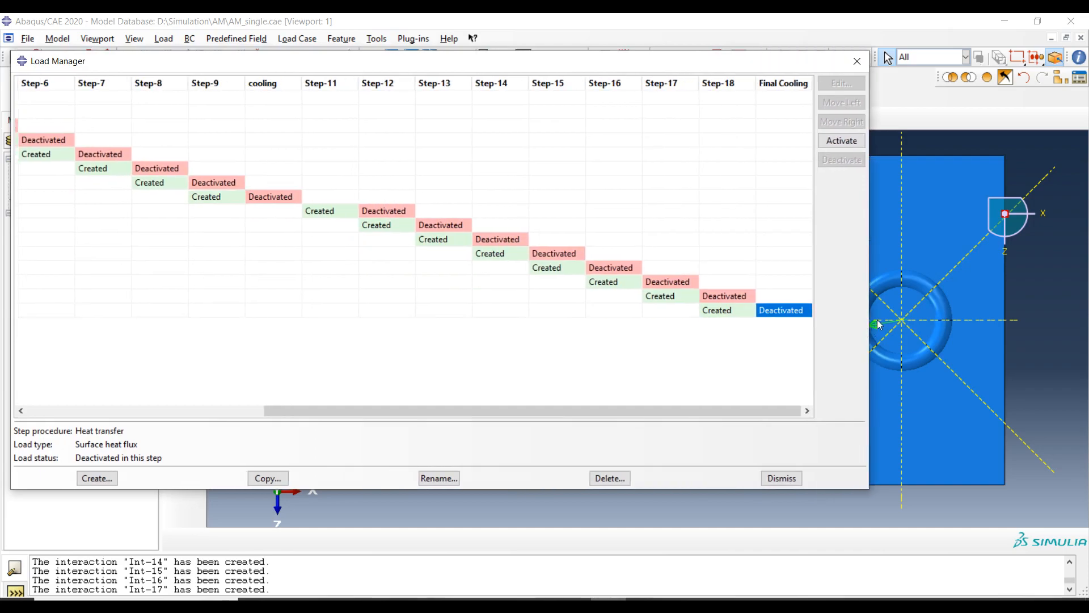
pyautogui.keyDown('ctrl'); pyautogui.keyDown('alt'); pyautogui.moveTo(1065, 271); pyautogui.dragTo(1083, 279, button='middle'); pyautogui.keyUp('alt'); pyautogui.keyUp('ctrl')
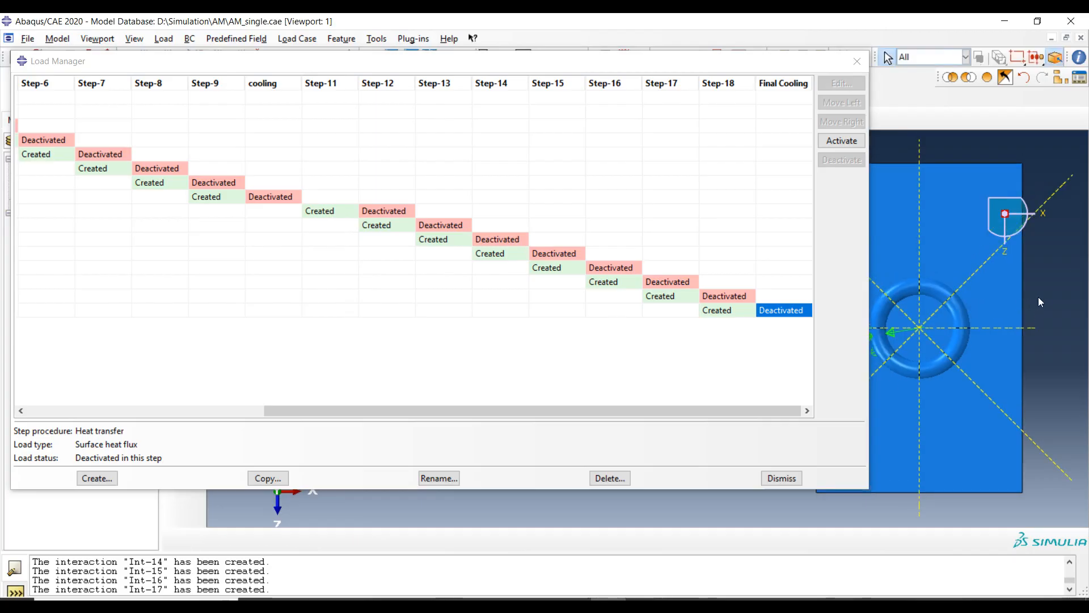
pyautogui.keyDown('ctrl'); pyautogui.keyDown('alt'); pyautogui.moveTo(959, 329); pyautogui.dragTo(1012, 321, button='middle'); pyautogui.keyUp('alt'); pyautogui.keyUp('ctrl')
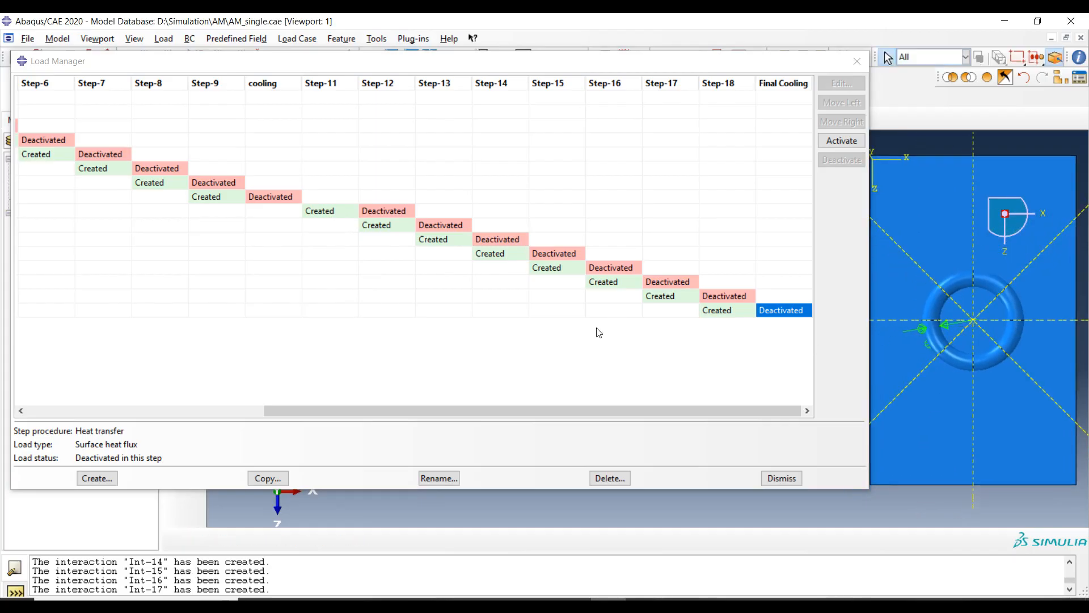
# - Review the surface heat flux definitions and ring segments of Load-9 to Load-12 and Load-16, and close the Load Manager
pyautogui.doubleClick(319, 211)
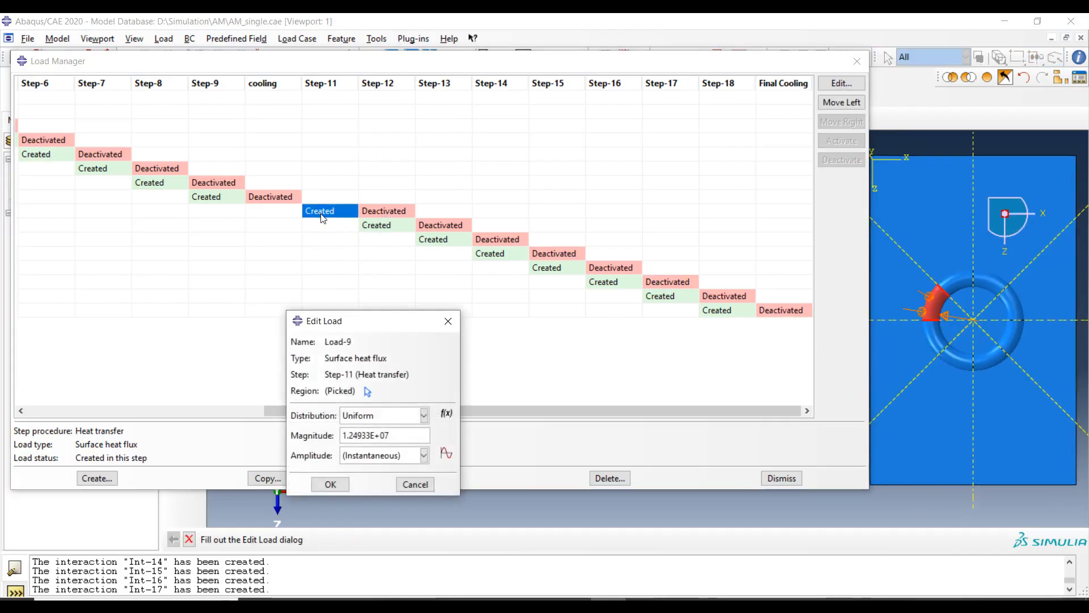
pyautogui.click(330, 484)
pyautogui.doubleClick(377, 225)
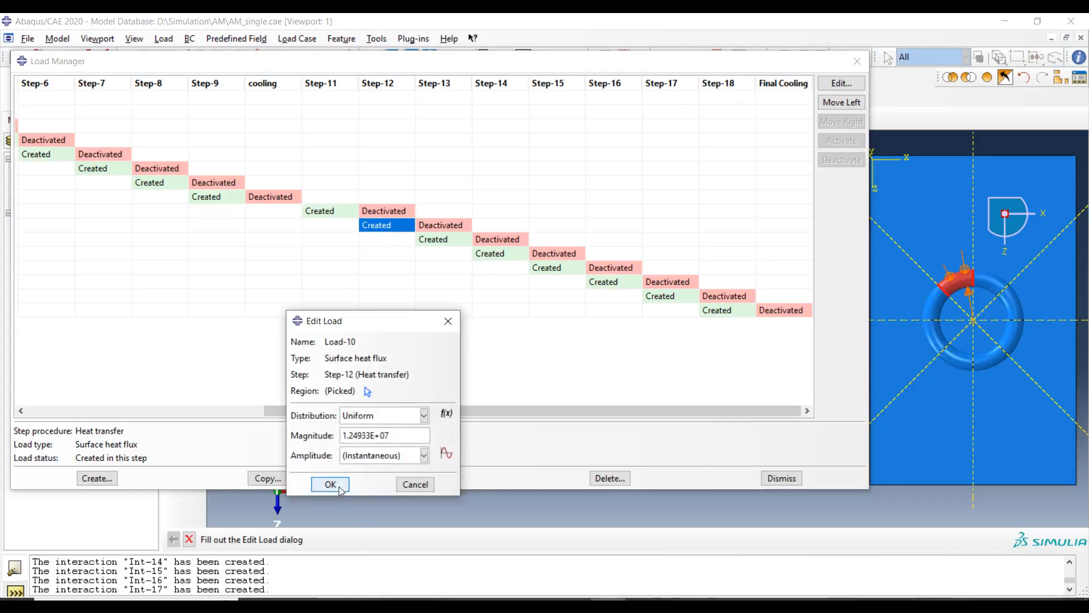
pyautogui.click(330, 483)
pyautogui.doubleClick(433, 238)
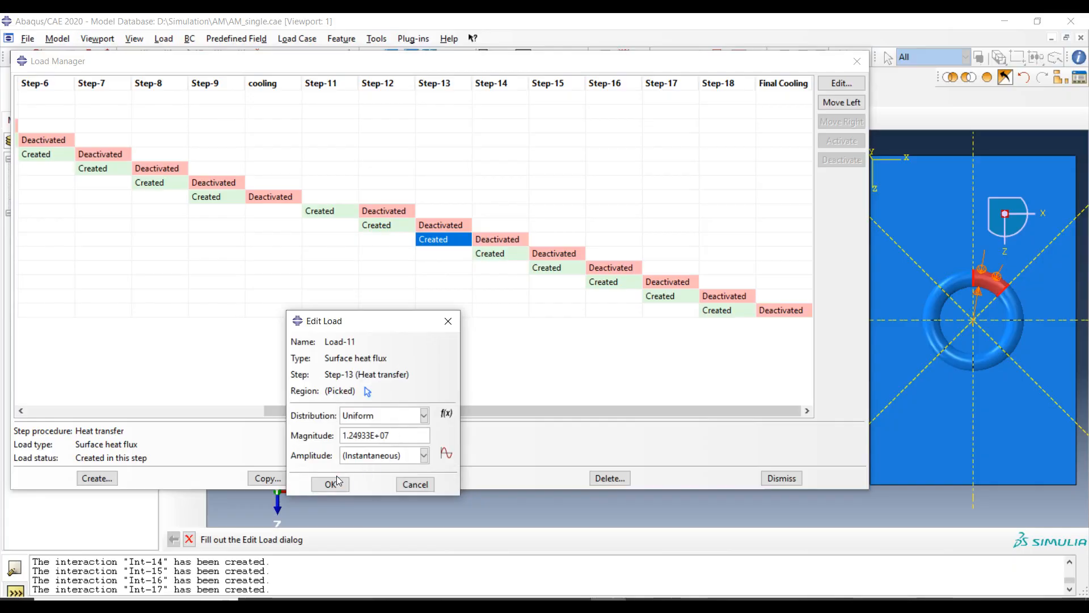
pyautogui.click(332, 483)
pyautogui.doubleClick(503, 253)
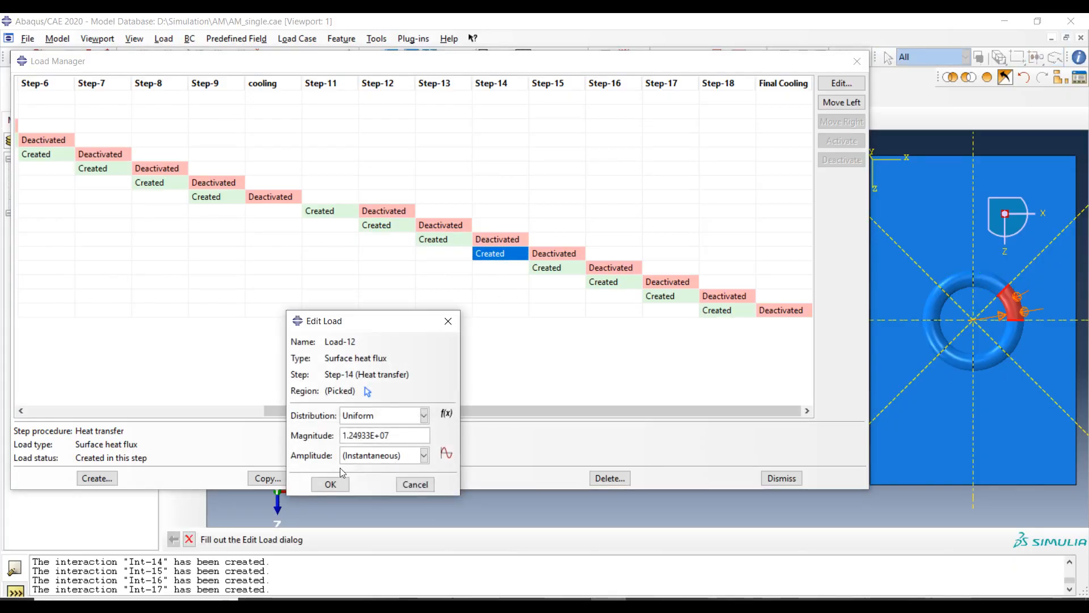
pyautogui.click(330, 484)
pyautogui.doubleClick(727, 311)
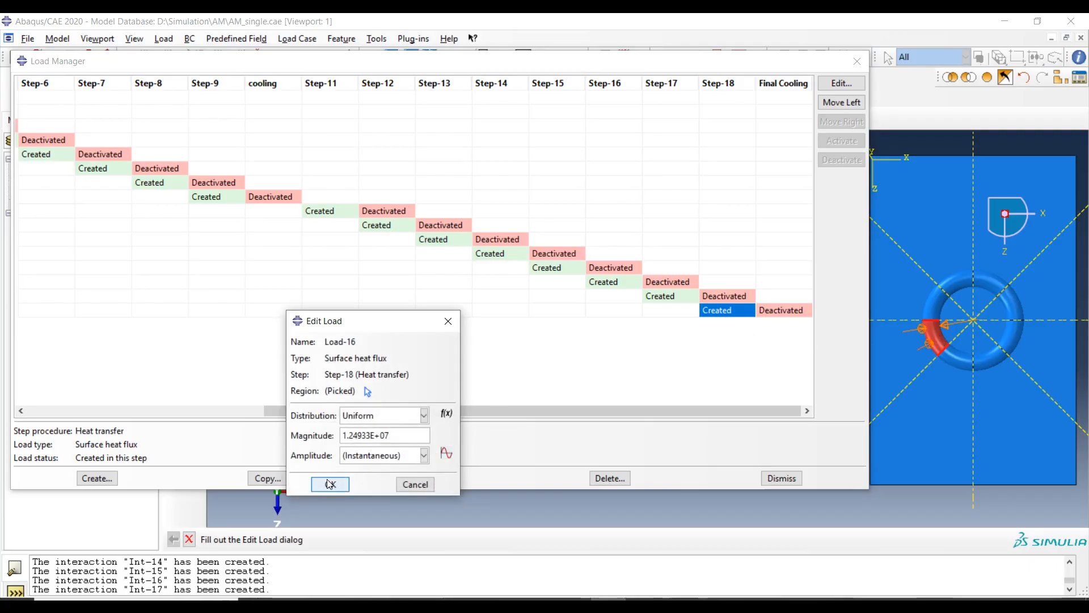
pyautogui.click(331, 482)
pyautogui.click(782, 479)
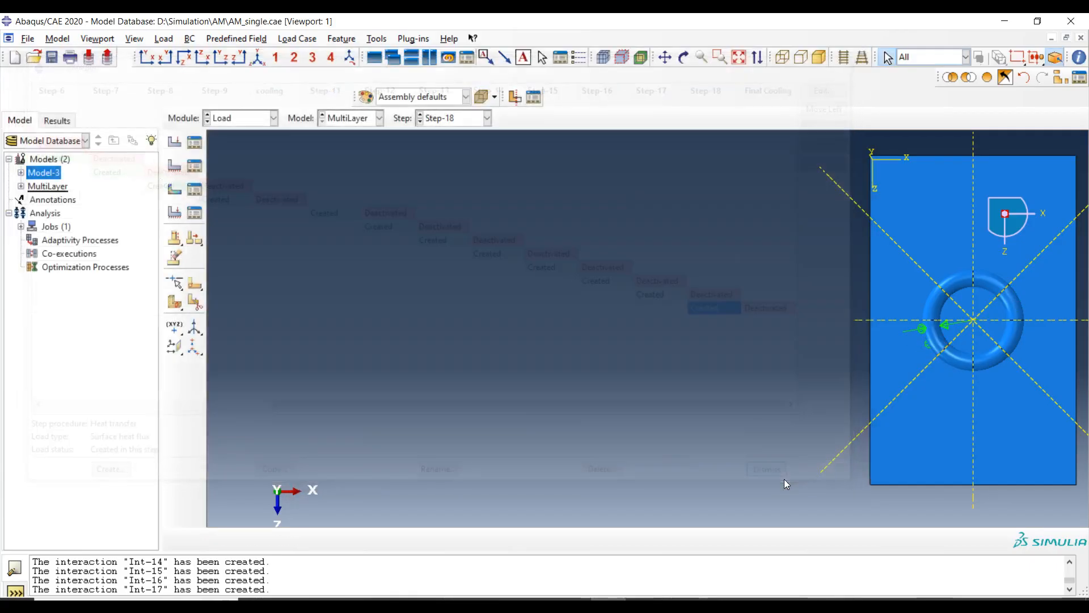
# - Create a job named Multi in the Job module for the MultiLayer model, using 8 processors
pyautogui.click(260, 119)
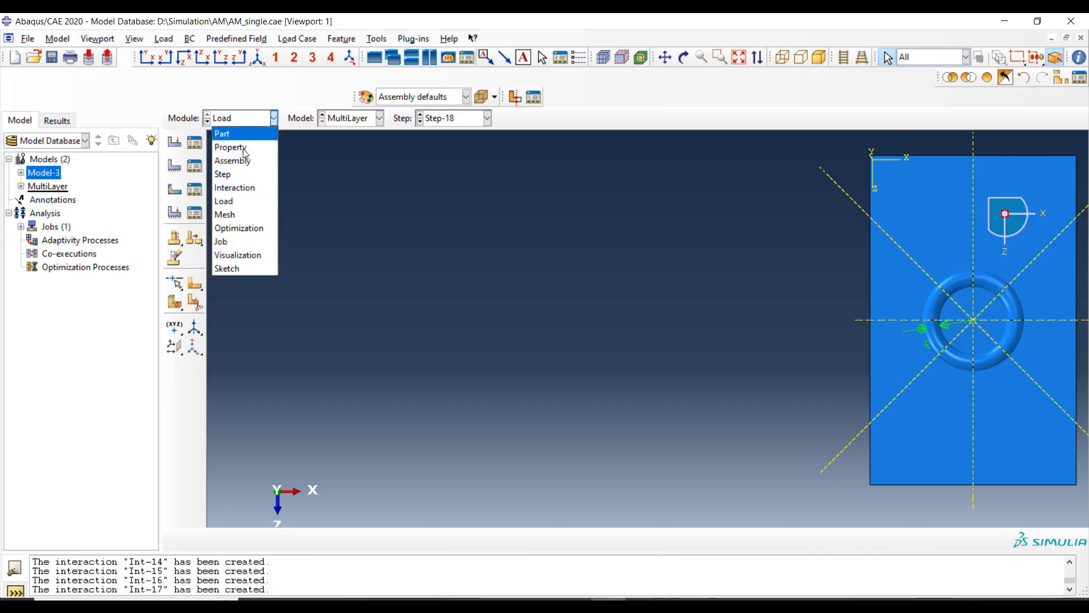
pyautogui.click(236, 243)
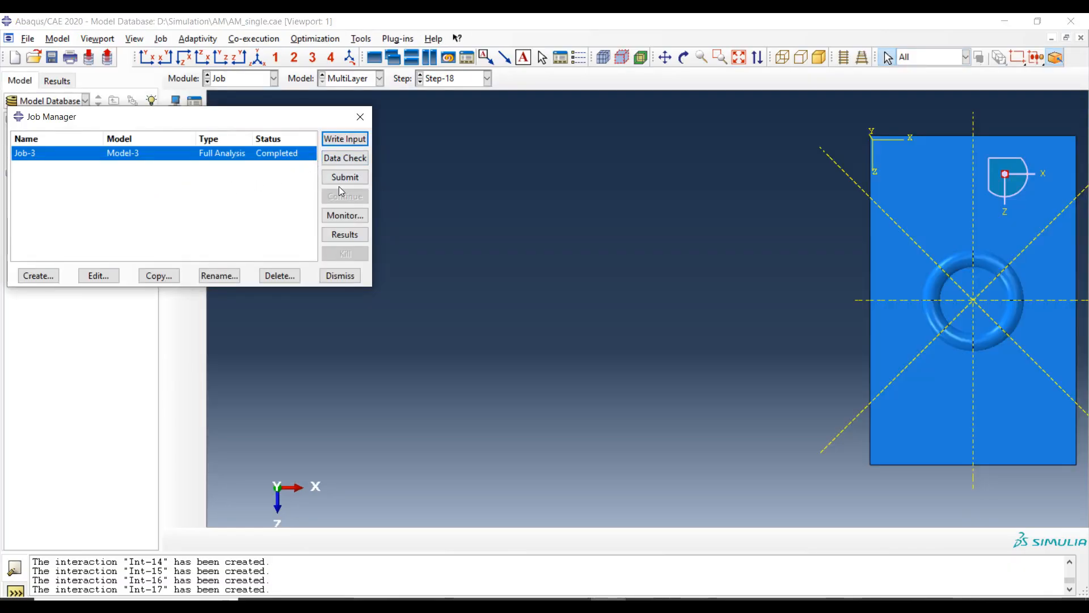
pyautogui.click(38, 275)
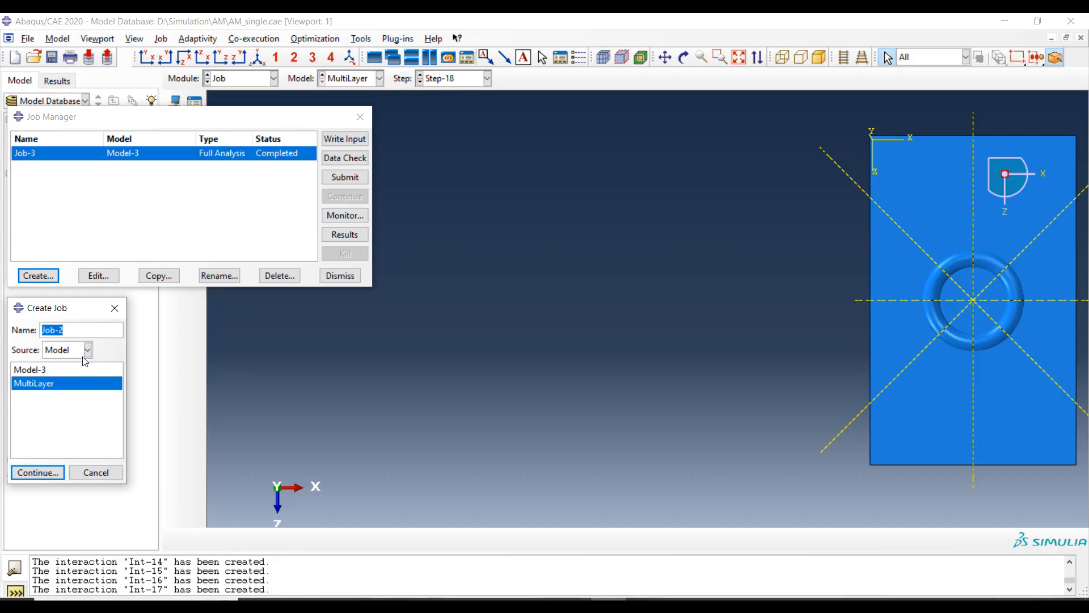
pyautogui.write('Multi')
pyautogui.click(37, 472)
pyautogui.click(180, 195)
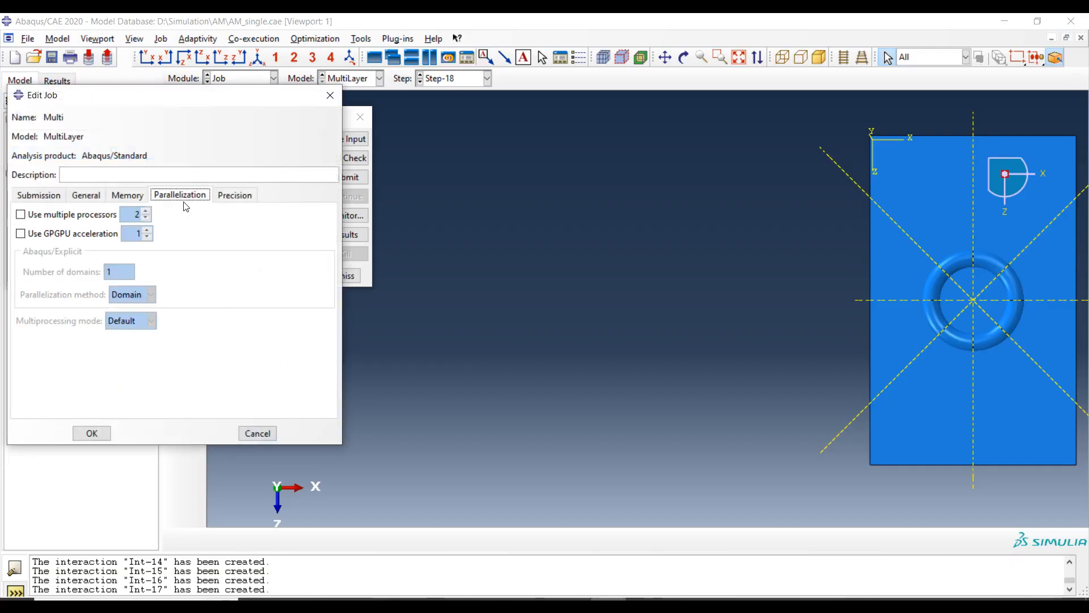
pyautogui.click(111, 217)
pyautogui.click(146, 211)
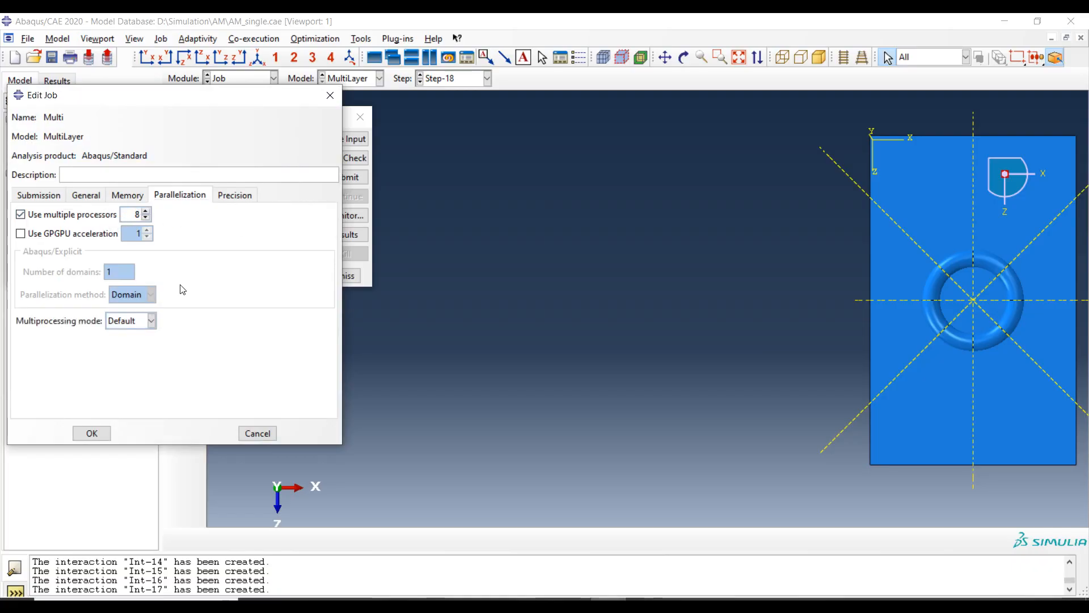
pyautogui.click(92, 433)
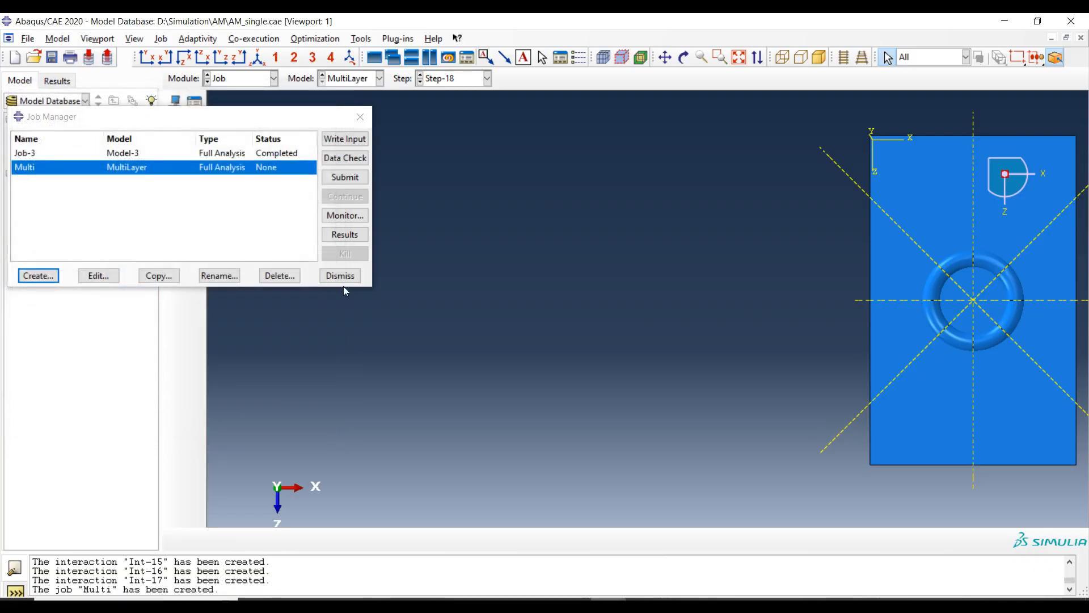
# - Submit the Multi job, overwriting its existing files and continuing without history output, and check the run in the job monitor
pyautogui.click(357, 180)
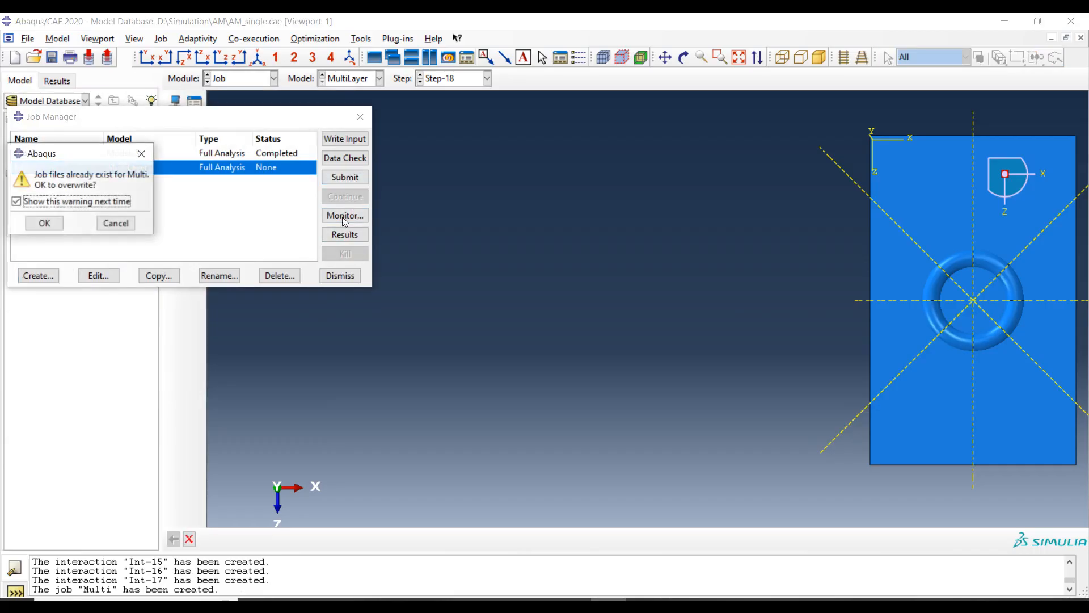
pyautogui.click(44, 223)
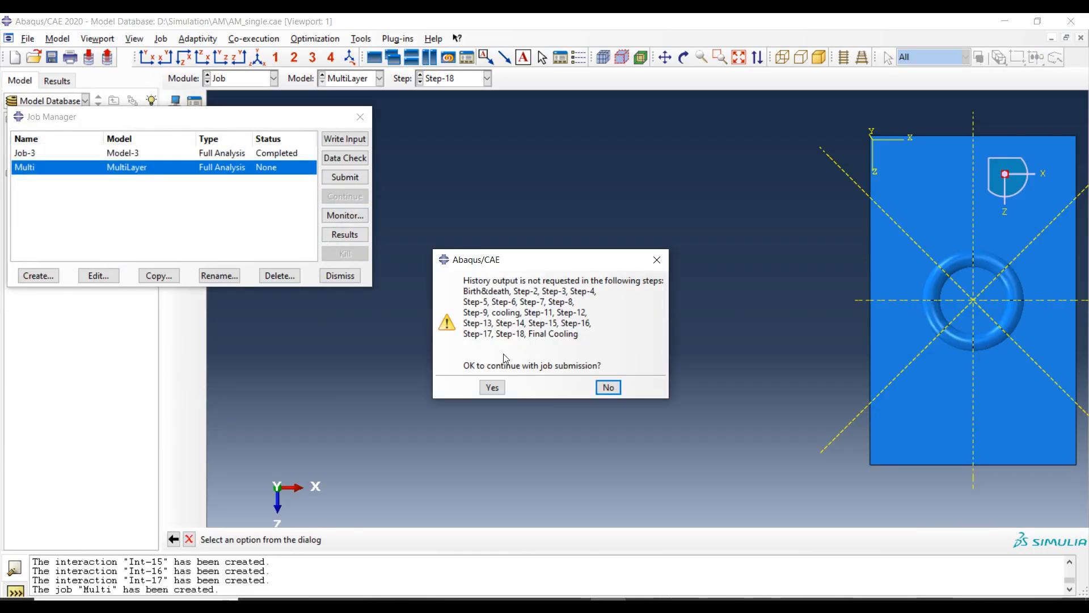
pyautogui.click(490, 386)
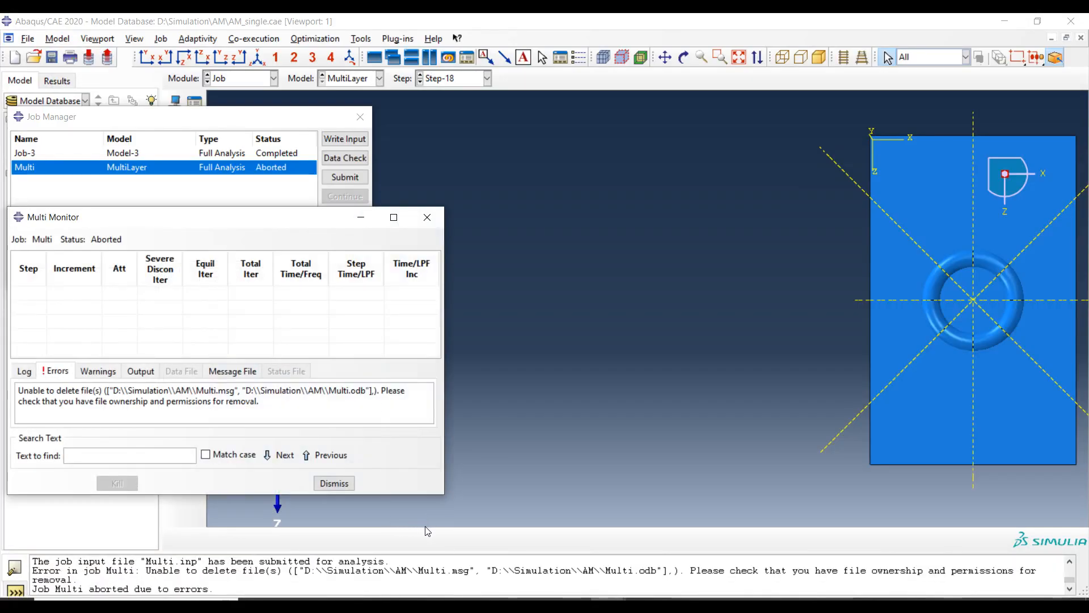
pyautogui.click(338, 484)
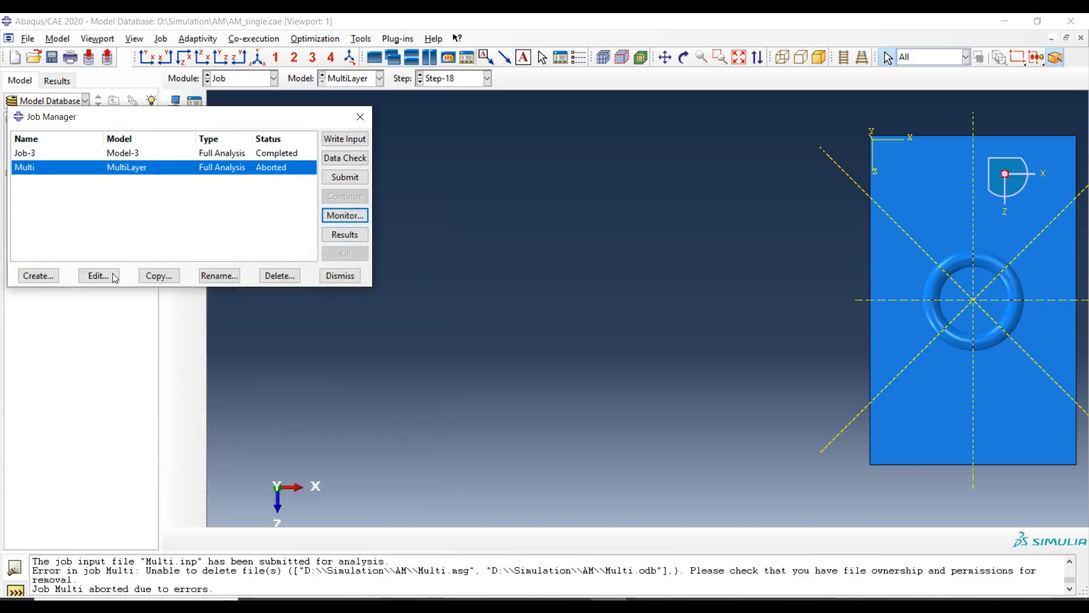
# - Rename the Multi job as MultiLayer and submit it, continuing without the history output request
pyautogui.click(219, 275)
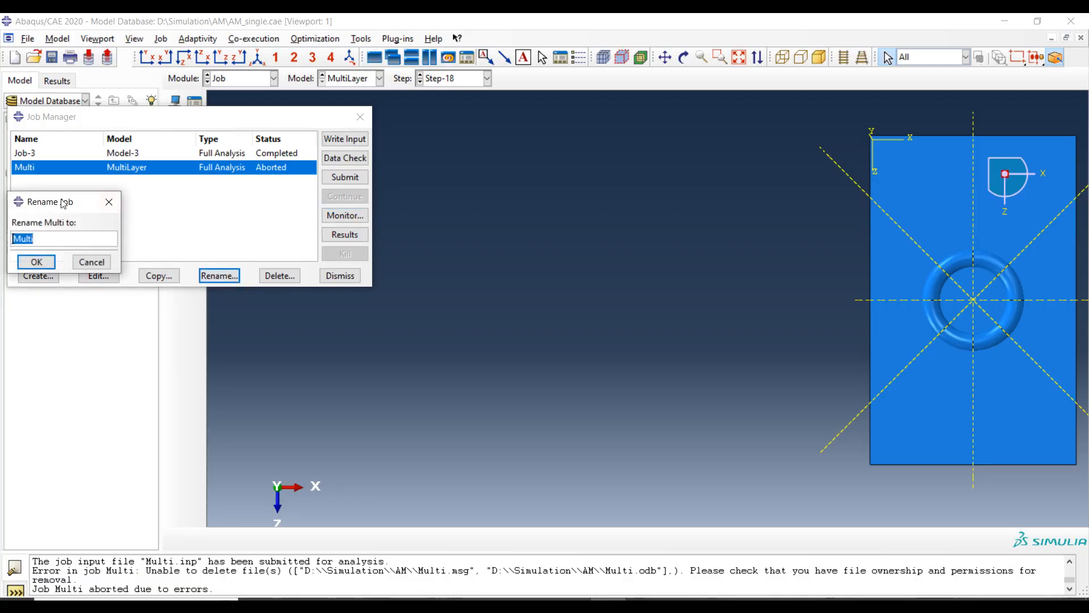
pyautogui.click(49, 239)
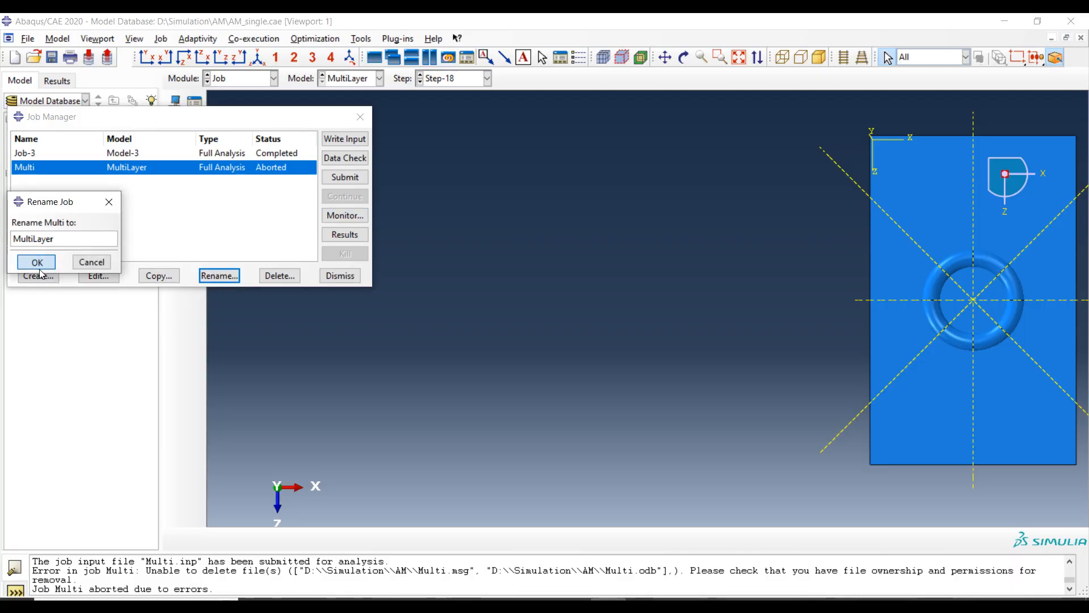
pyautogui.click(36, 261)
pyautogui.click(345, 176)
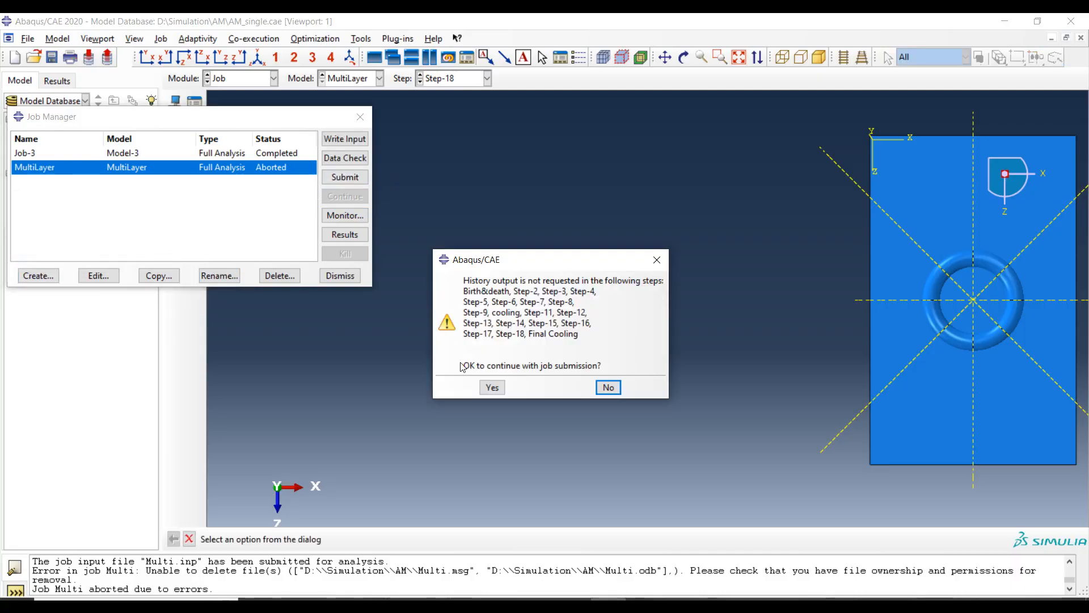
pyautogui.click(496, 392)
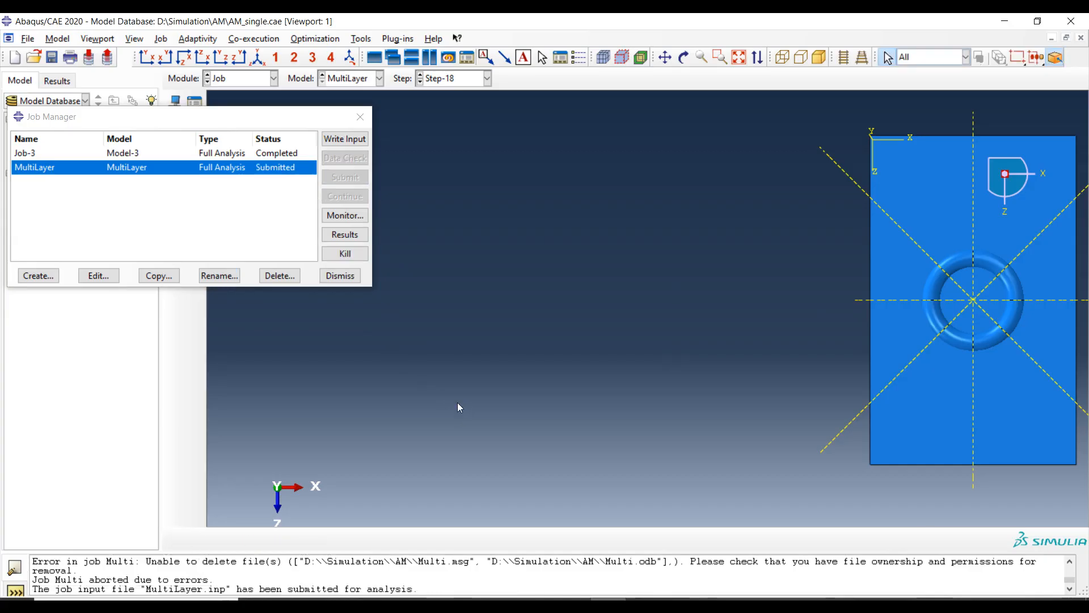
# - Monitor the MultiLayer job in an enlarged monitor window until the analysis finishes, and close the monitor
pyautogui.click(344, 215)
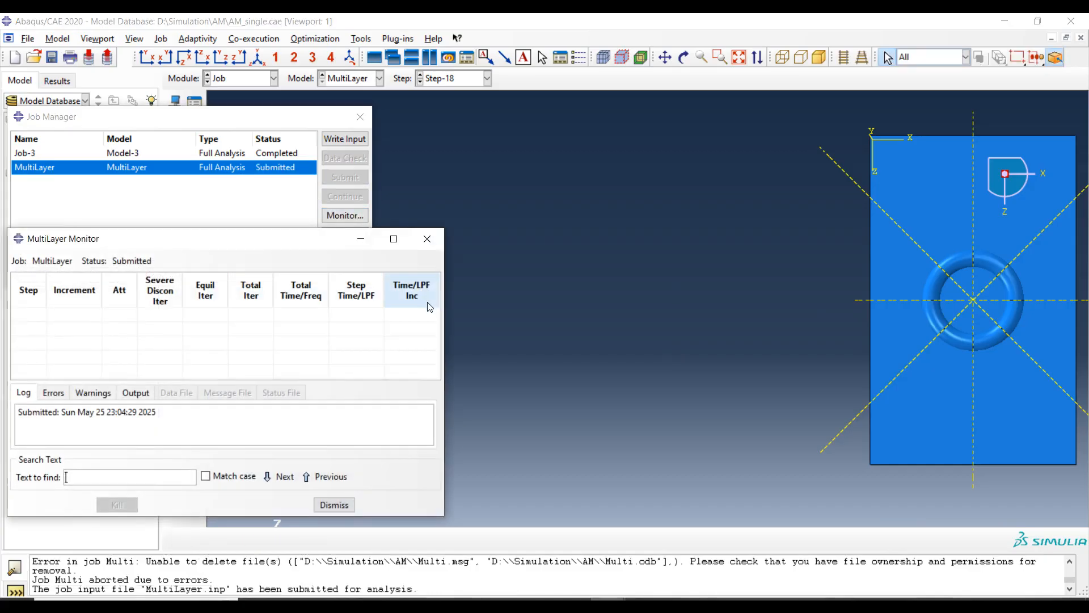
pyautogui.moveTo(335, 239); pyautogui.dragTo(423, 129)
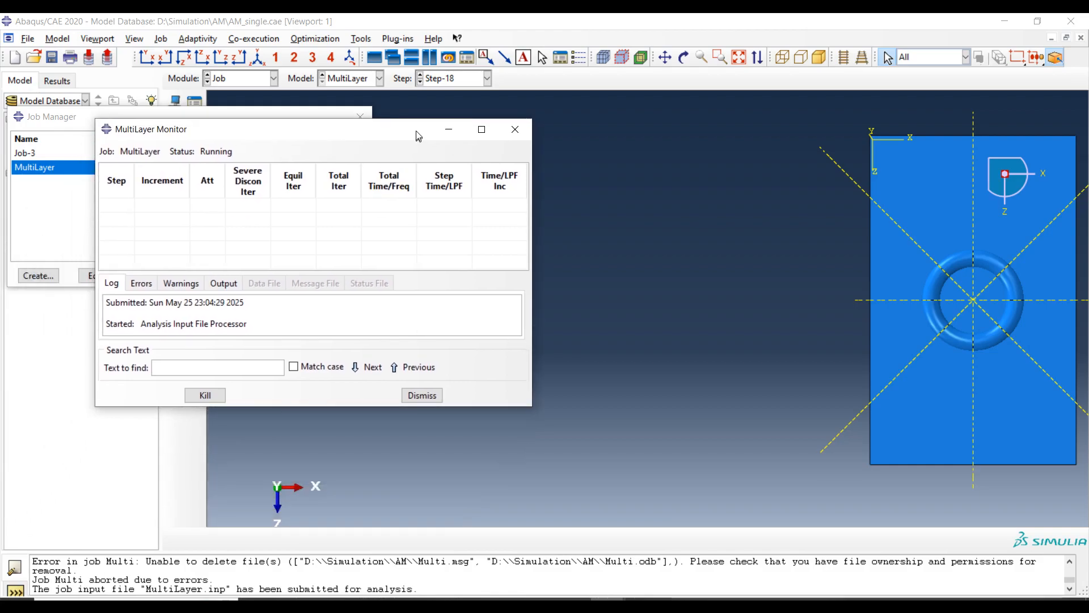
pyautogui.moveTo(529, 404); pyautogui.dragTo(610, 455)
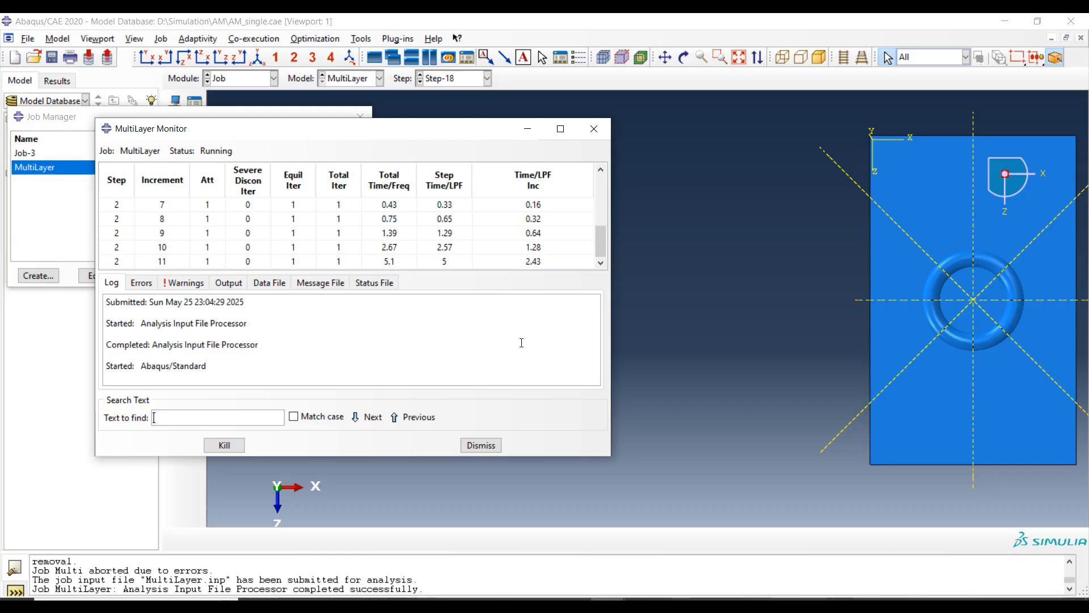
pyautogui.click(489, 604)
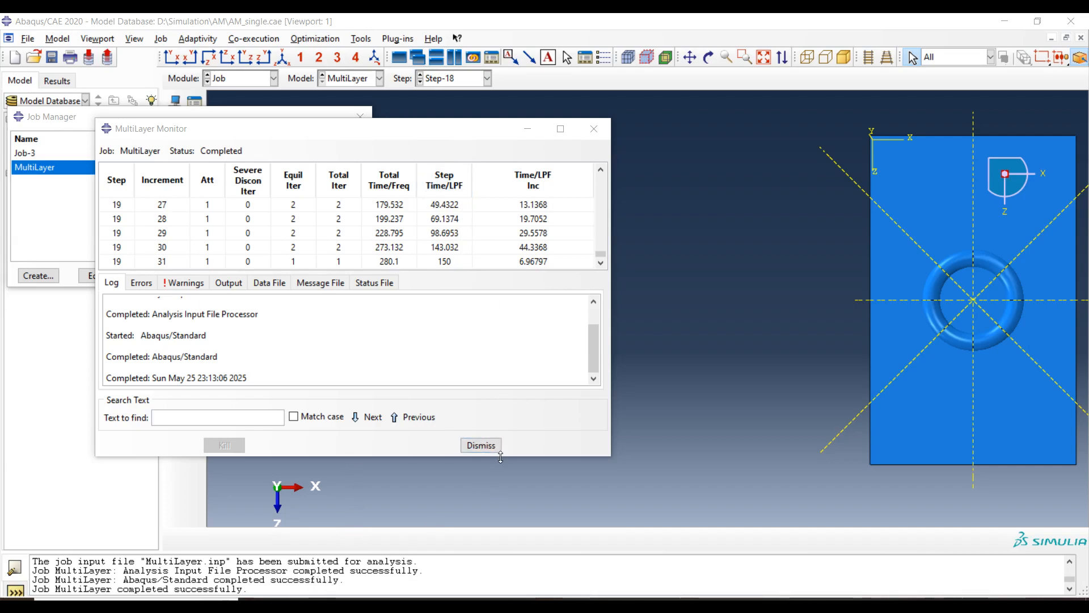
pyautogui.click(479, 445)
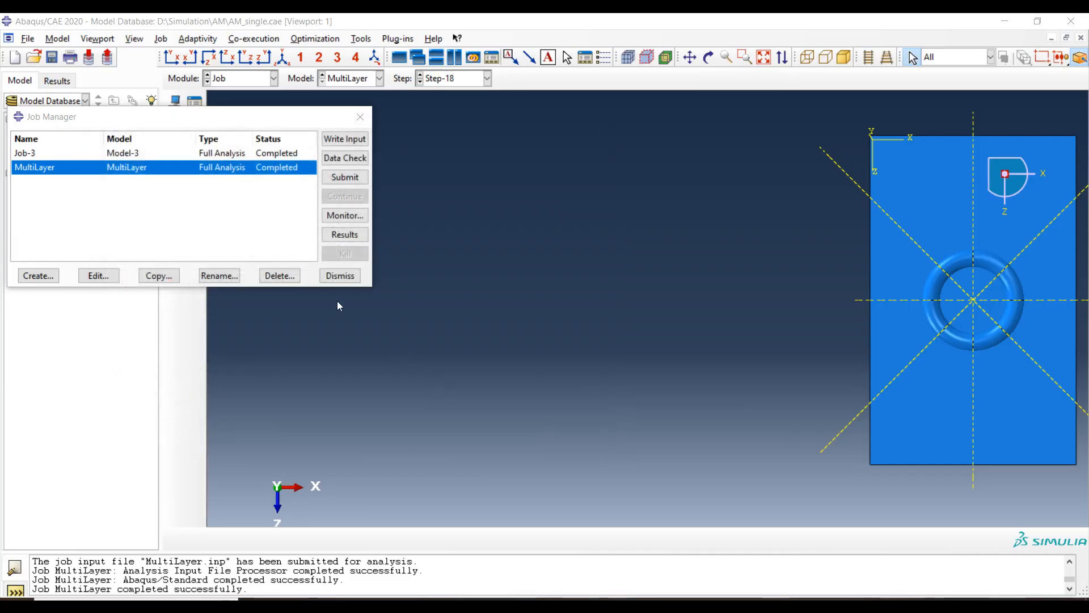
# - Load the MultiLayer job's results, display the mesh edges, and plot nodal temperature NT11 as contours
pyautogui.click(346, 234)
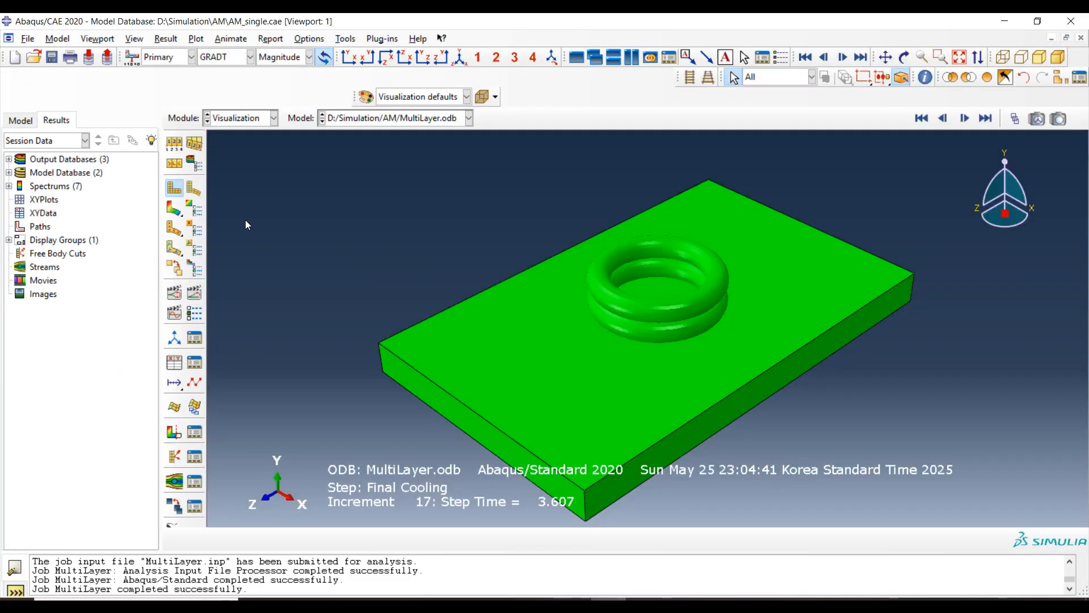
pyautogui.click(175, 147)
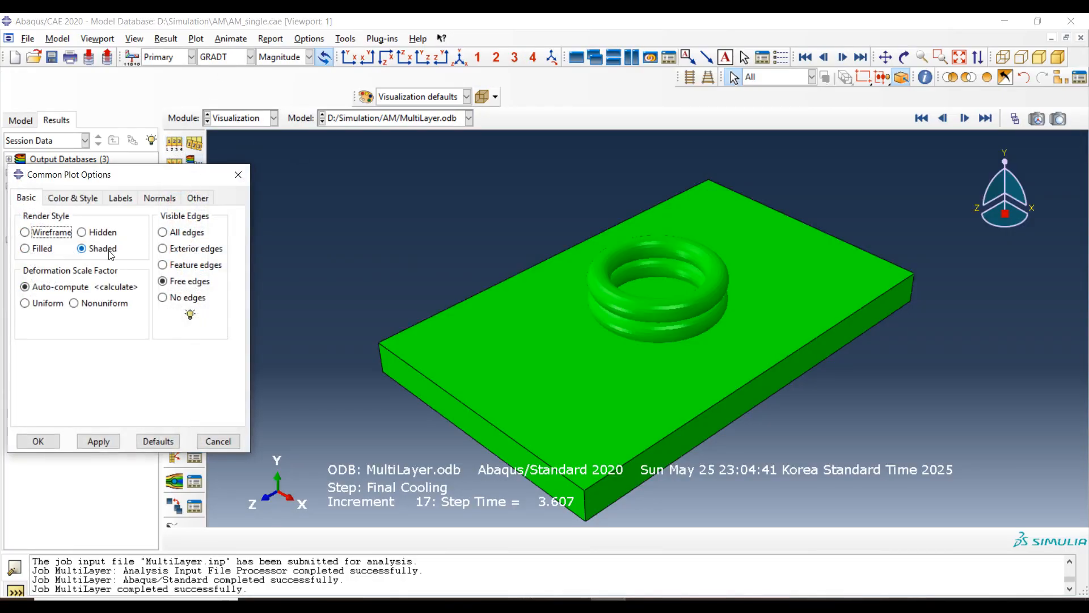
pyautogui.click(39, 441)
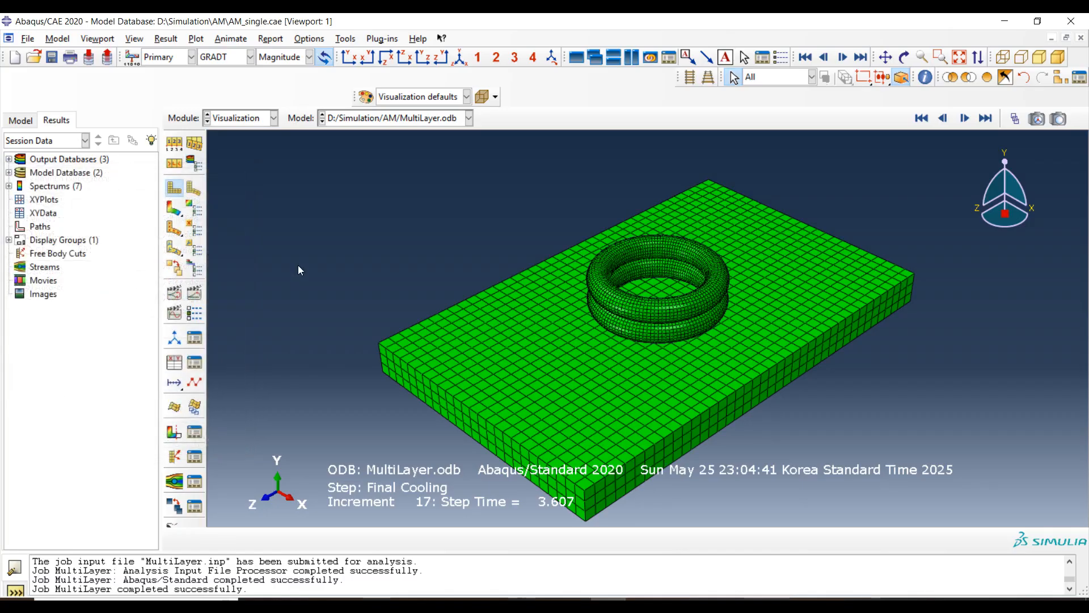
pyautogui.click(236, 58)
pyautogui.click(233, 101)
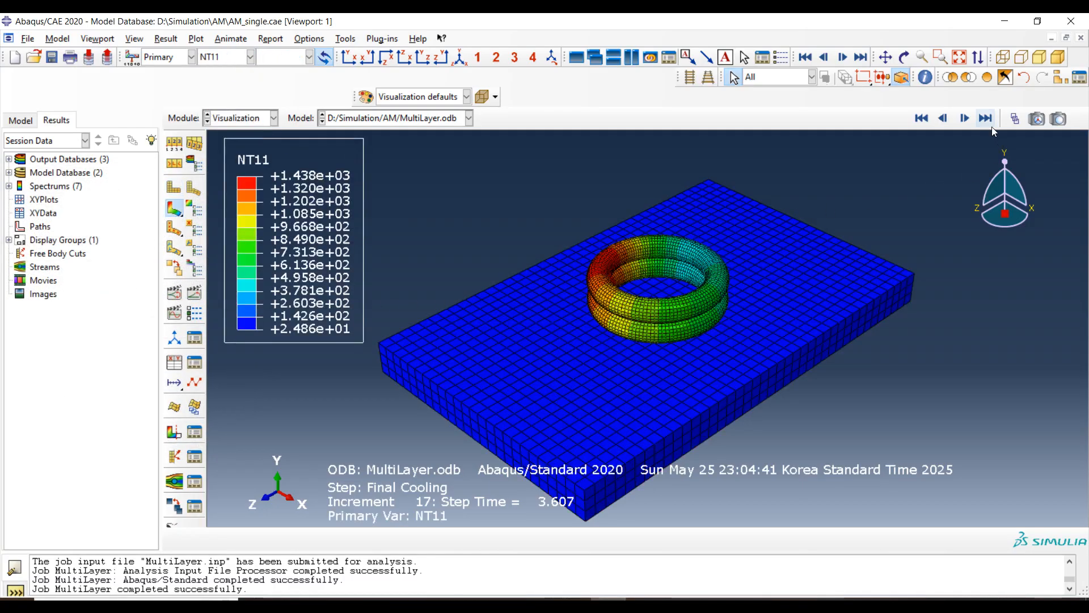
# - Rewind the NT11 results to frame 0 of the Birth&death step and play the looping time-history animation
pyautogui.click(1024, 119)
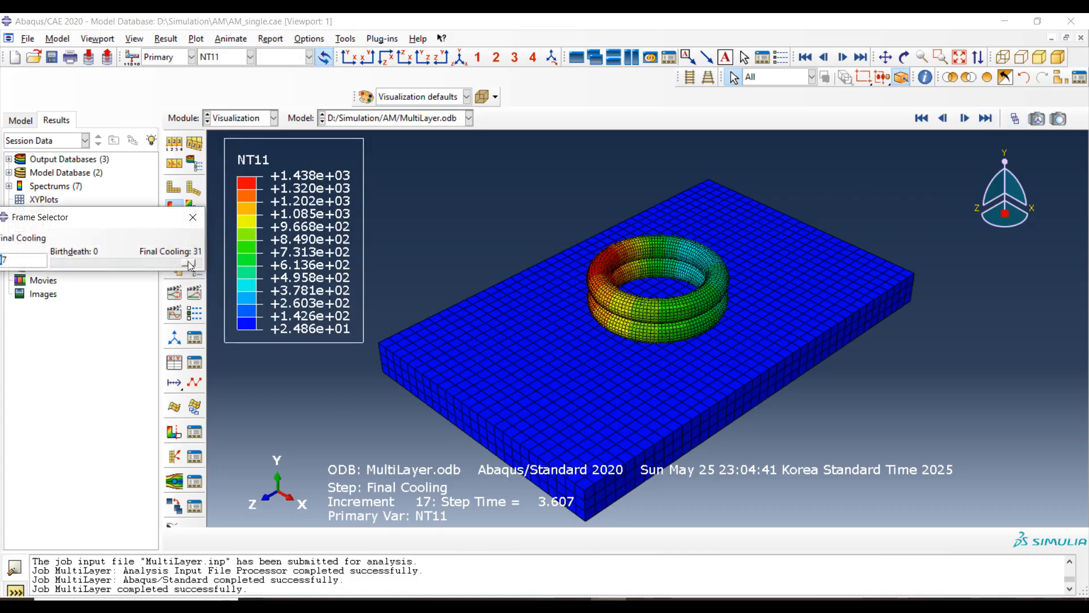
pyautogui.moveTo(189, 264); pyautogui.dragTo(47, 265)
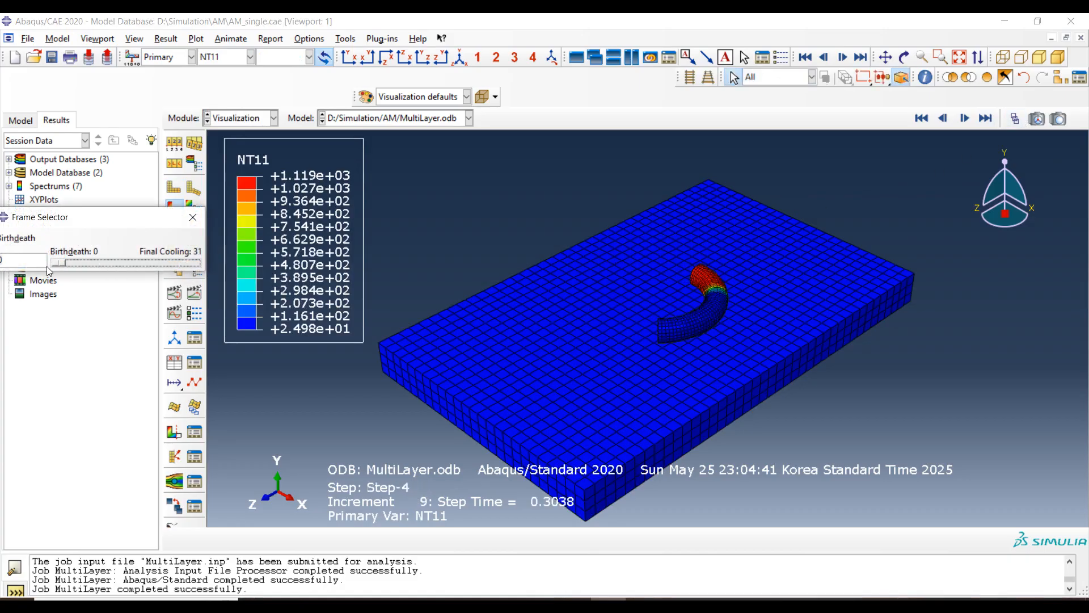
pyautogui.click(193, 218)
pyautogui.click(193, 316)
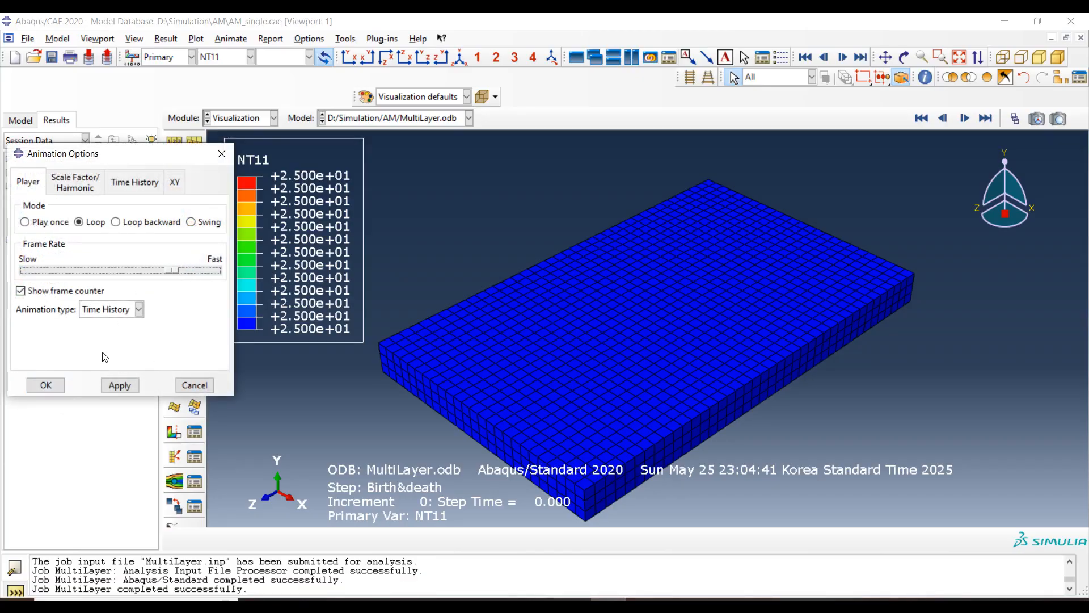
pyautogui.click(49, 385)
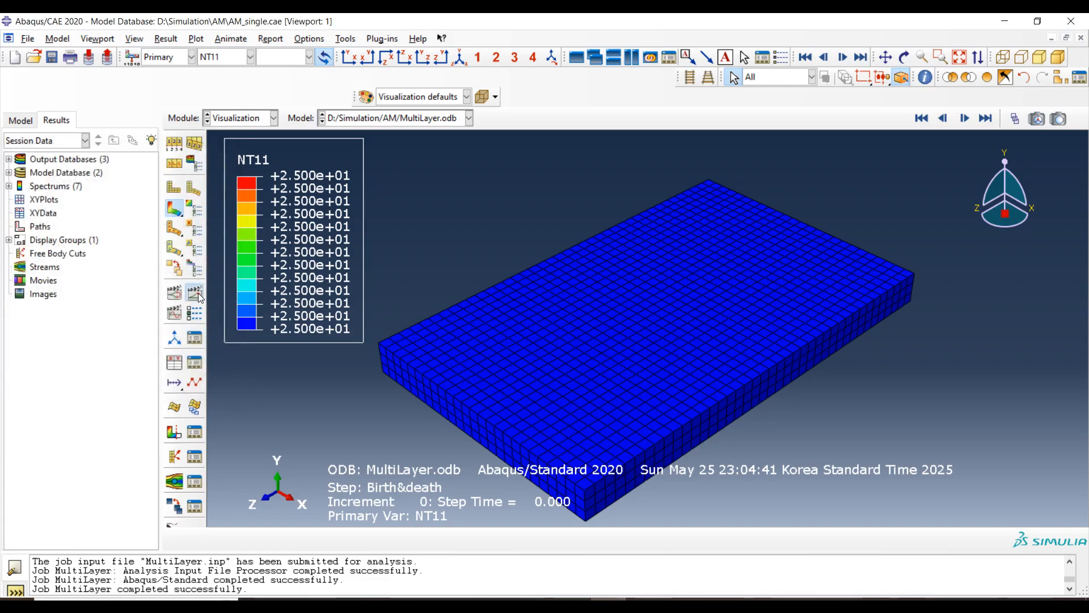
pyautogui.click(195, 293)
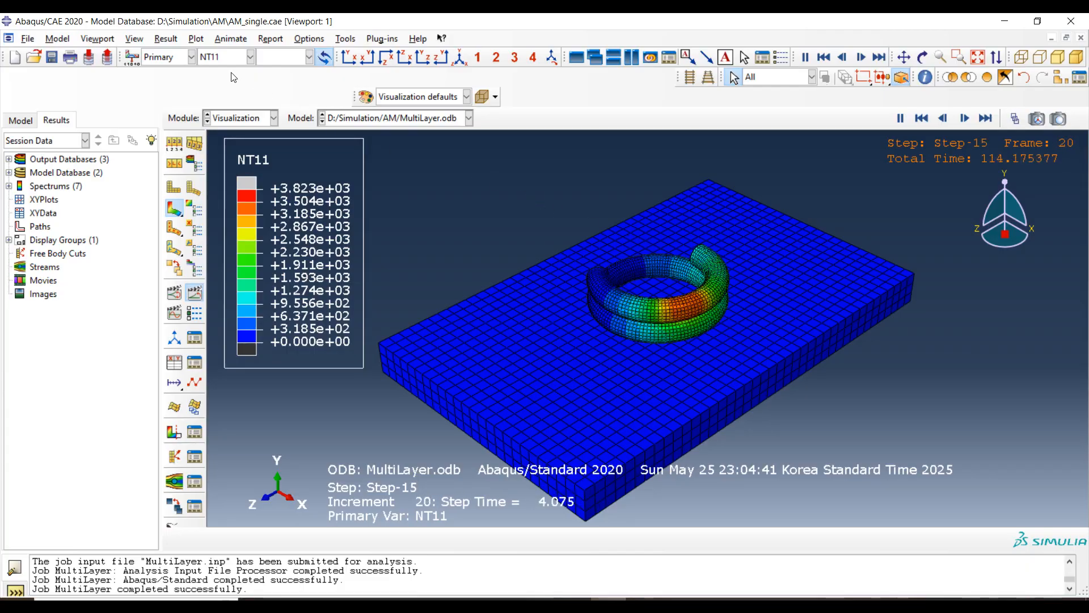
# - Examine the running NT11 animation from above the plate and from a closer oblique angle on the ring
pyautogui.click(381, 59)
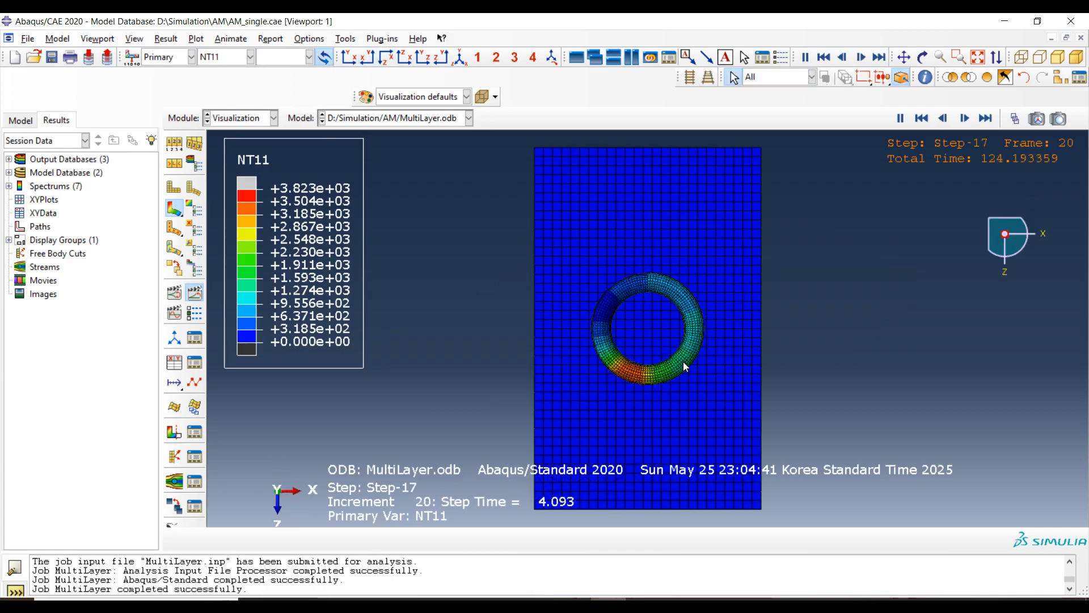
pyautogui.keyDown('ctrl'); pyautogui.keyDown('alt'); pyautogui.moveTo(652, 409); pyautogui.dragTo(559, 371); pyautogui.keyUp('alt'); pyautogui.keyUp('ctrl')
pyautogui.keyDown('ctrl'); pyautogui.keyDown('alt'); pyautogui.moveTo(759, 338); pyautogui.dragTo(818, 144, button='right'); pyautogui.keyUp('alt'); pyautogui.keyUp('ctrl')
pyautogui.moveTo(852, 335); pyautogui.dragTo(651, 358)
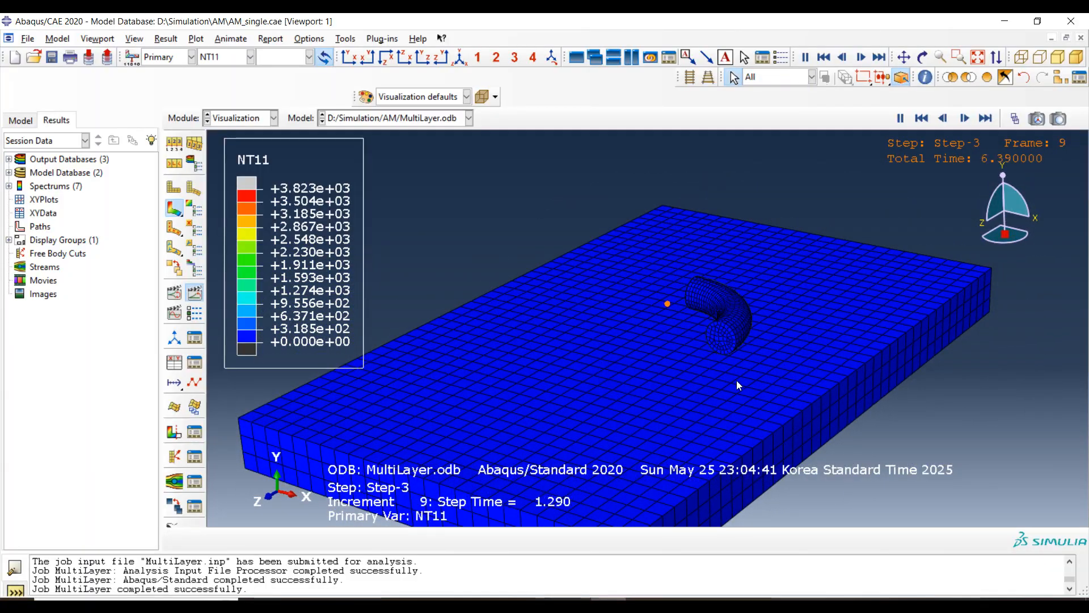